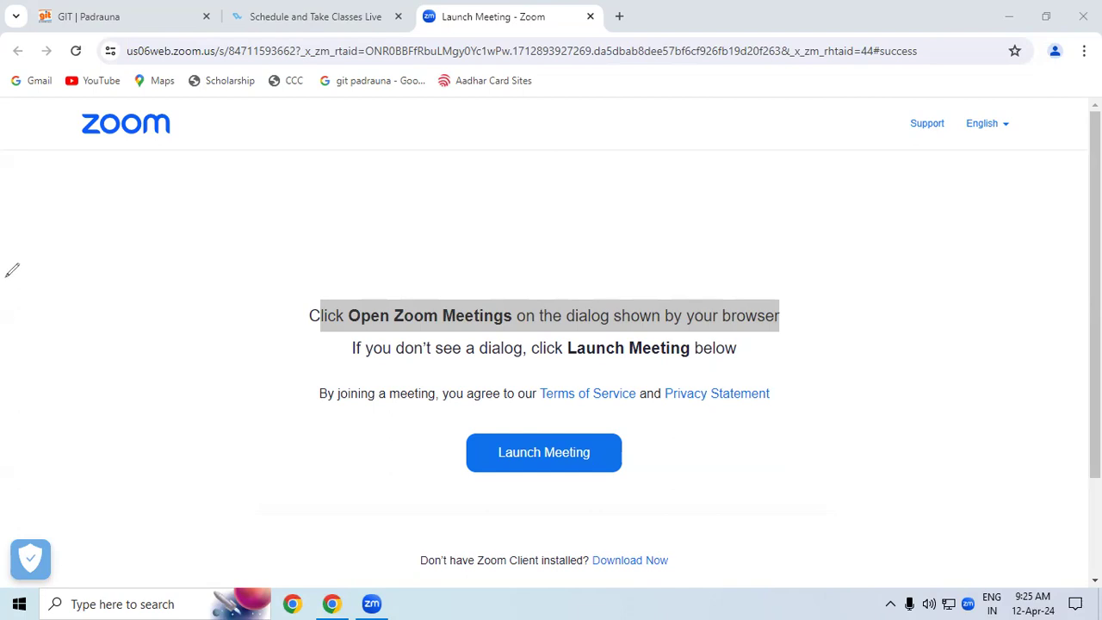
Step: Draw a red circle and handwritten note beside the Zoom logo, then clear them
{"action": "mouse_move", "coordinate": [191, 157]}
{"action": "left_mouse_down"}
{"action": "mouse_move", "coordinate": [202, 190]}
{"action": "mouse_move", "coordinate": [172, 148]}
{"action": "left_mouse_up"}
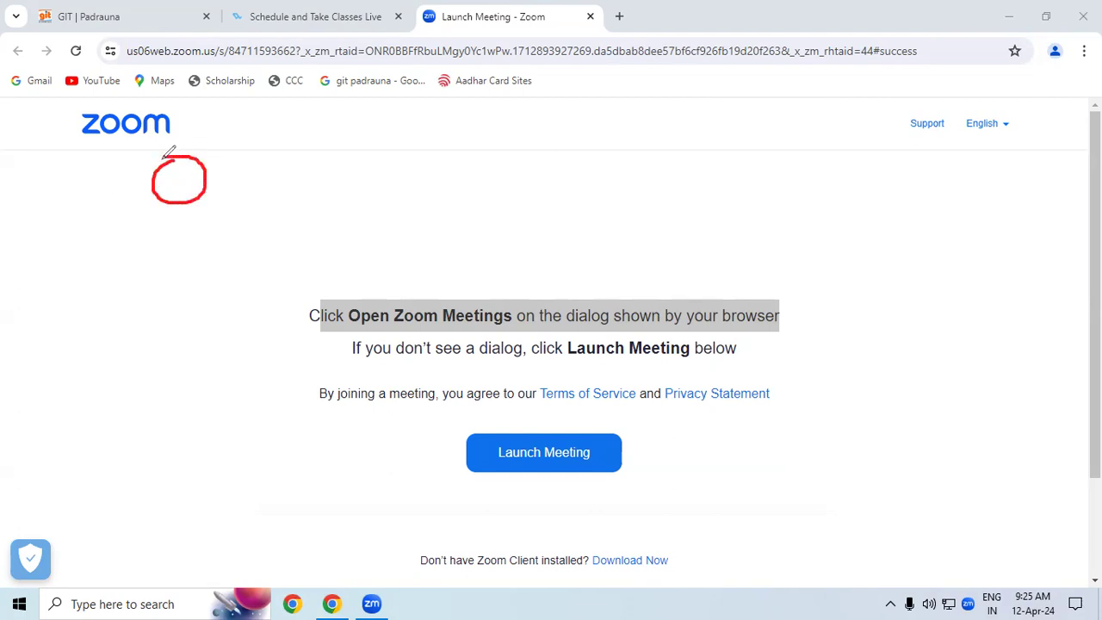
{"action": "mouse_move", "coordinate": [277, 114]}
{"action": "left_mouse_down"}
{"action": "mouse_move", "coordinate": [355, 109]}
{"action": "mouse_move", "coordinate": [325, 140]}
{"action": "mouse_move", "coordinate": [368, 118]}
{"action": "mouse_move", "coordinate": [381, 129]}
{"action": "left_mouse_up"}
{"action": "mouse_move", "coordinate": [401, 79]}
{"action": "left_mouse_down"}
{"action": "mouse_move", "coordinate": [405, 125]}
{"action": "mouse_move", "coordinate": [429, 96]}
{"action": "left_mouse_up"}
{"action": "left_click_drag", "start_coordinate": [343, 140], "coordinate": [435, 125]}
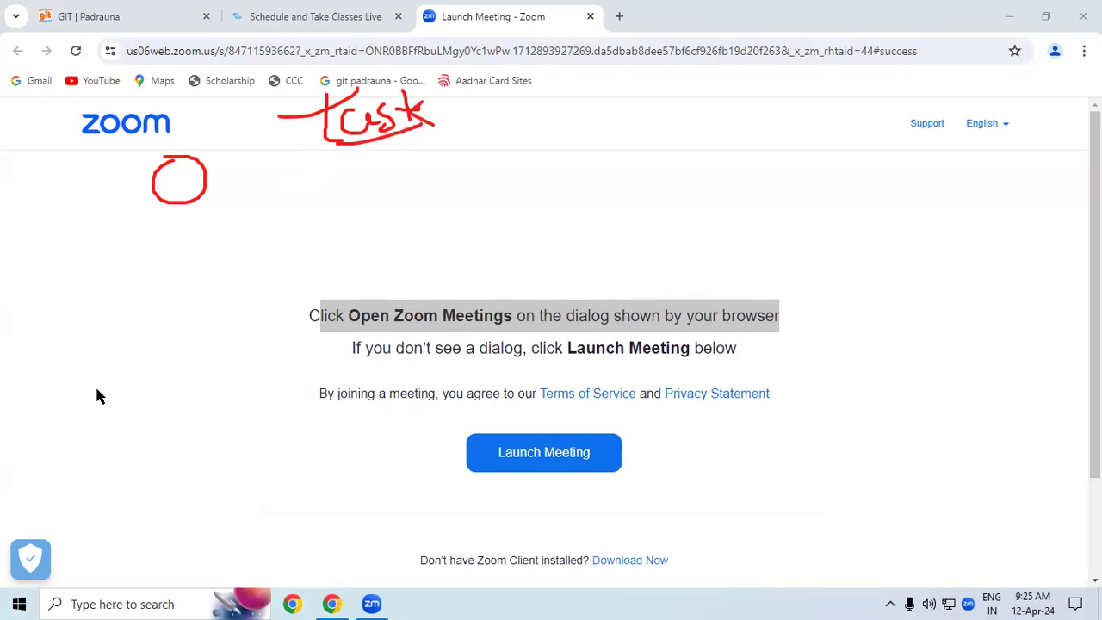
{"action": "key", "text": "e"}
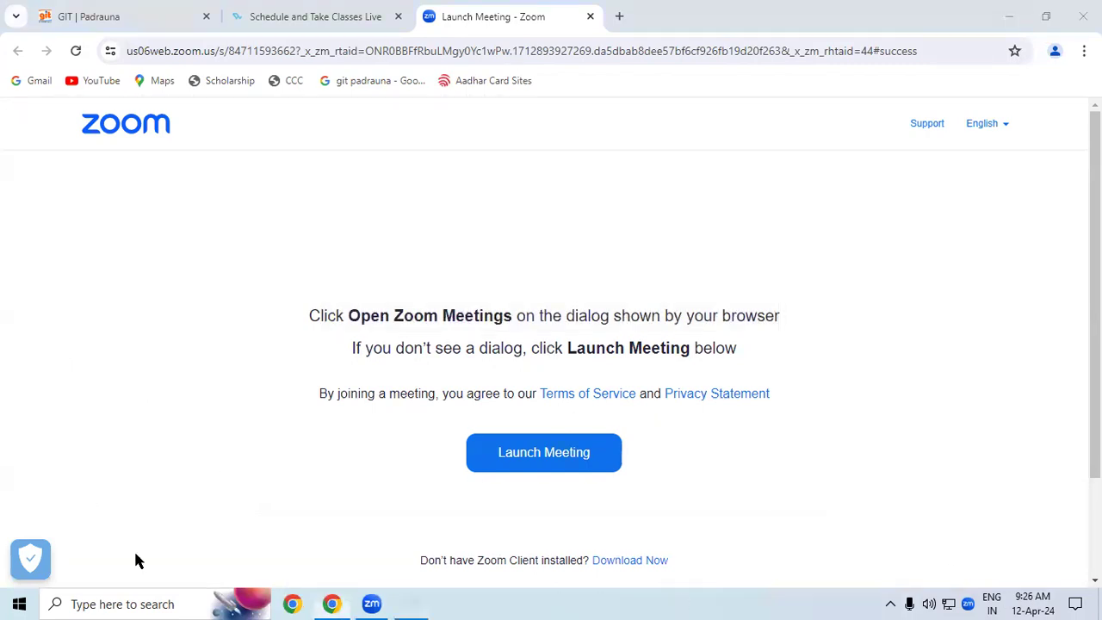
Step: Launch Outlook from the Run prompt using the 'outlook' suggestion
{"action": "key", "text": "super+r"}
{"action": "type", "text": "out"}
{"action": "key", "text": "Down"}
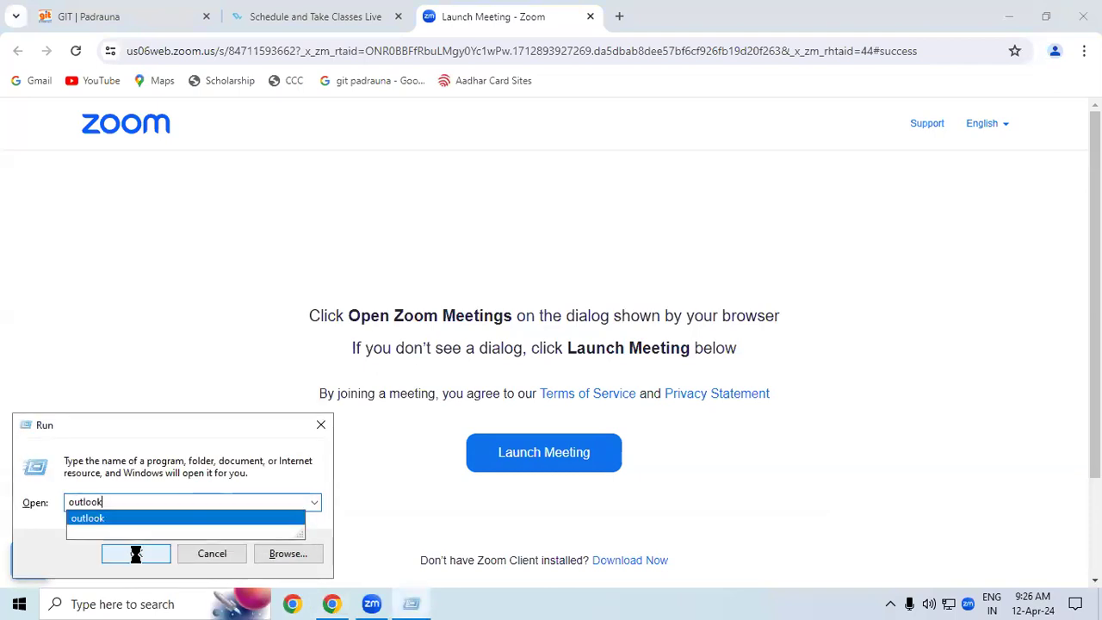
{"action": "left_click", "coordinate": [135, 554]}
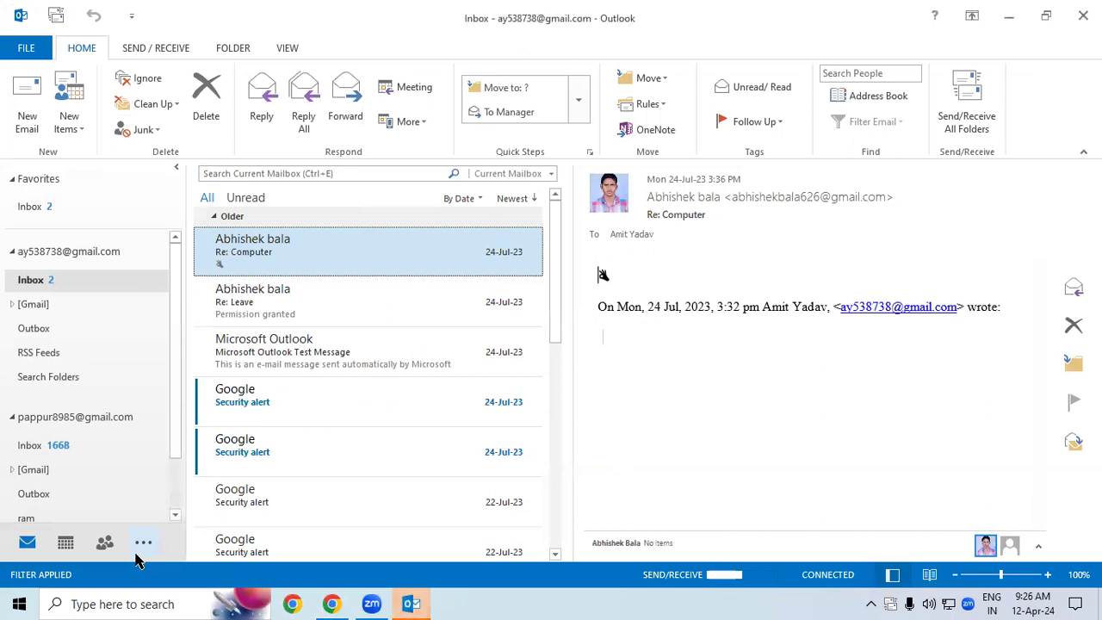
Step: Close the People preview, open Outlook Today for the first account, and collapse the second account
{"action": "mouse_move", "coordinate": [104, 543]}
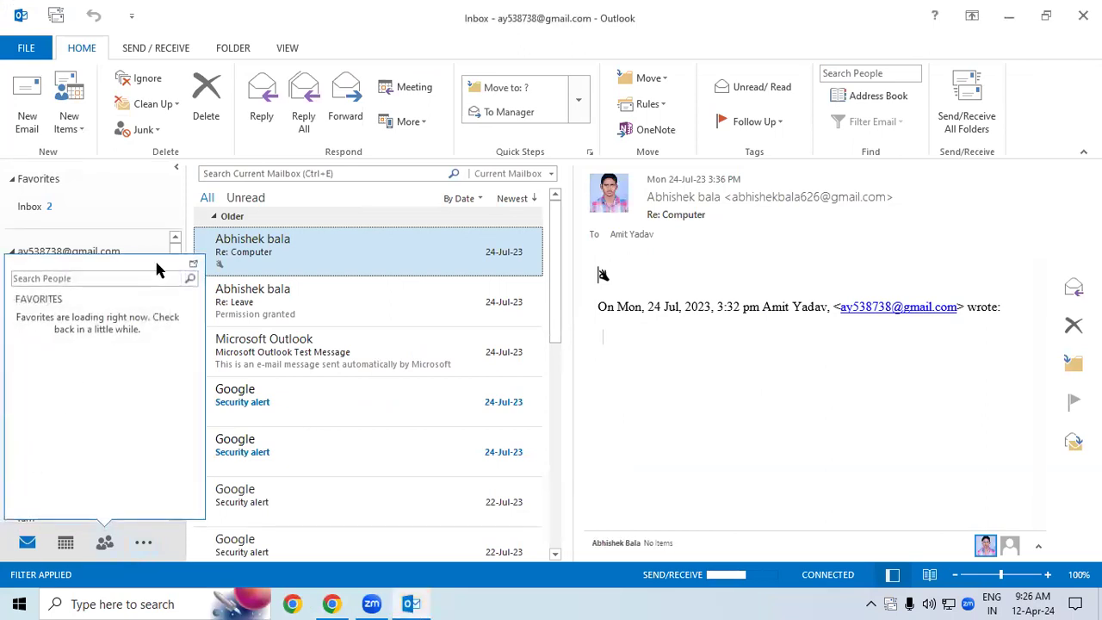
{"action": "left_click", "coordinate": [642, 381]}
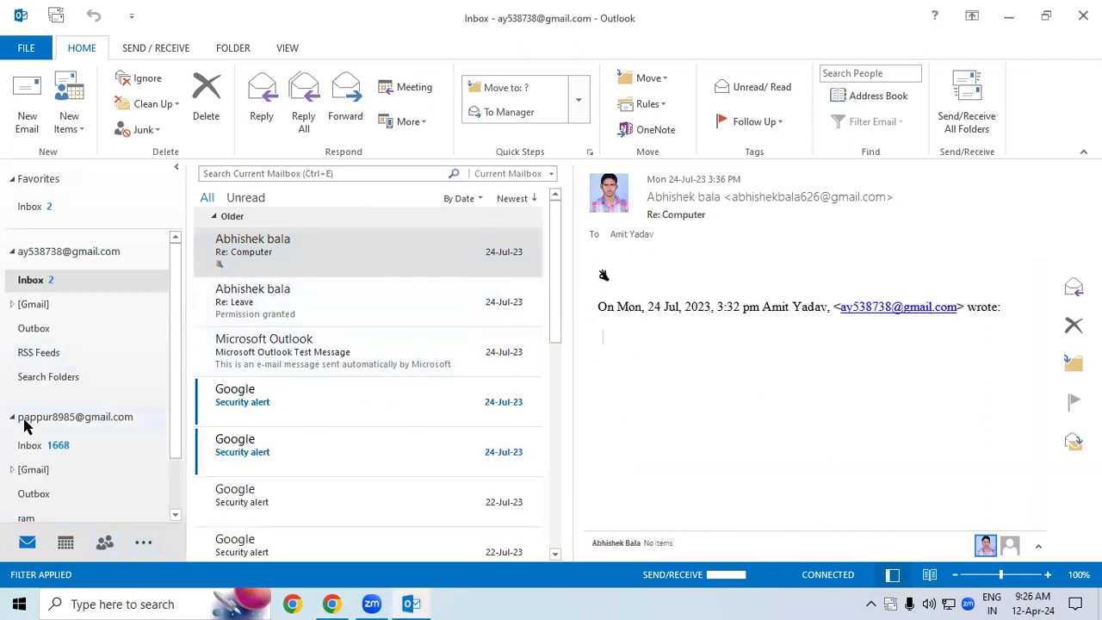
{"action": "double_click", "coordinate": [20, 249]}
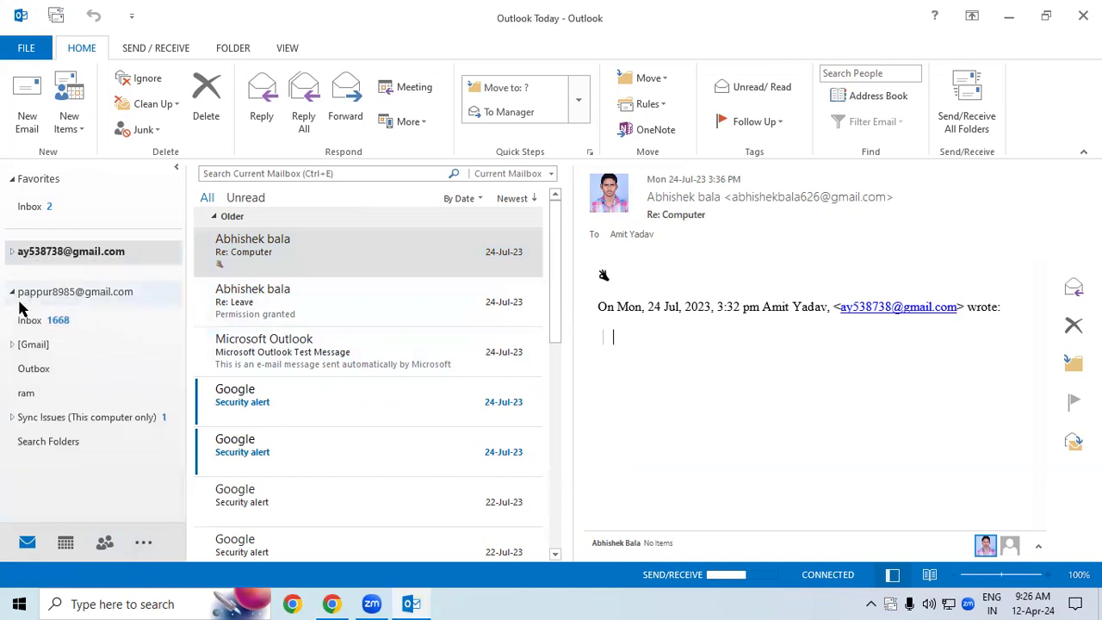
{"action": "left_click", "coordinate": [13, 292]}
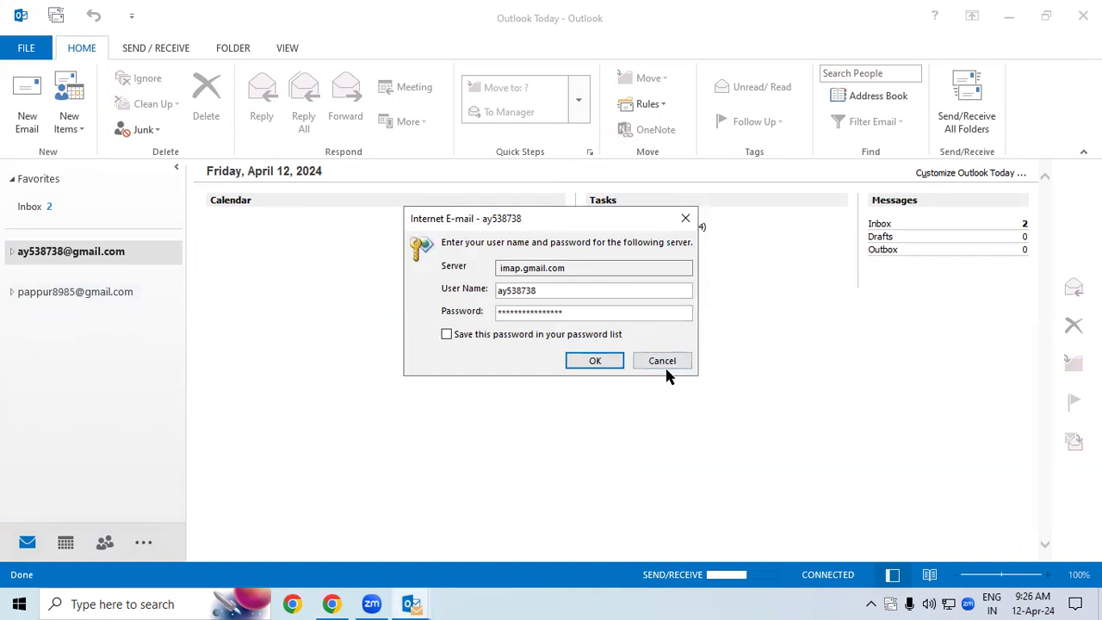
Step: Close the mail password prompt and Send/Receive window, then dismiss all reminders
{"action": "left_click", "coordinate": [594, 362]}
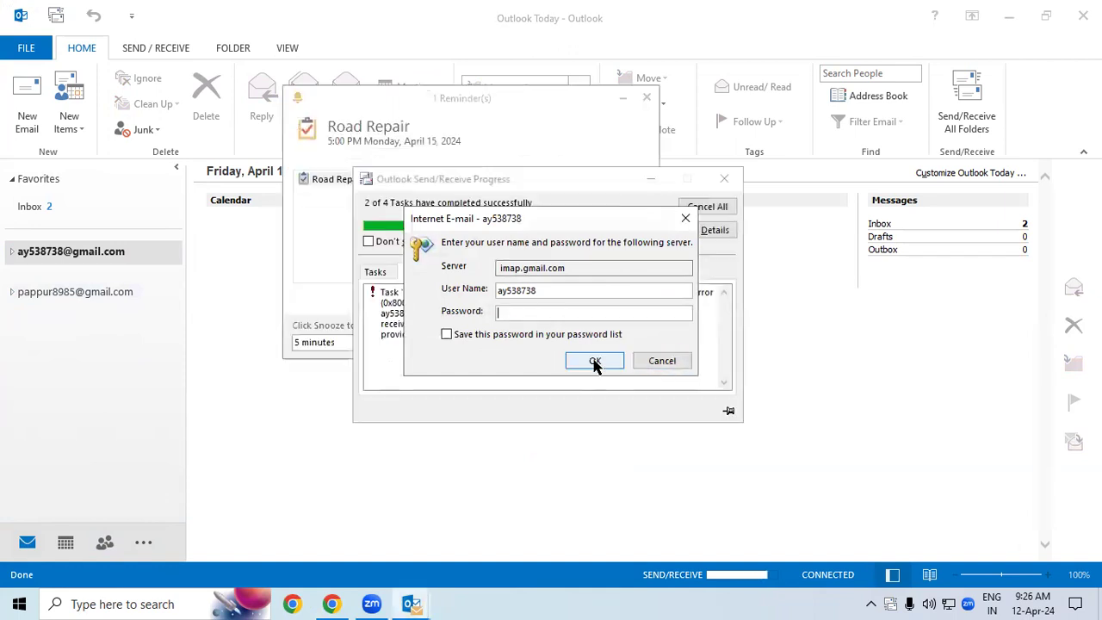
{"action": "left_click", "coordinate": [681, 220]}
{"action": "left_click", "coordinate": [725, 178]}
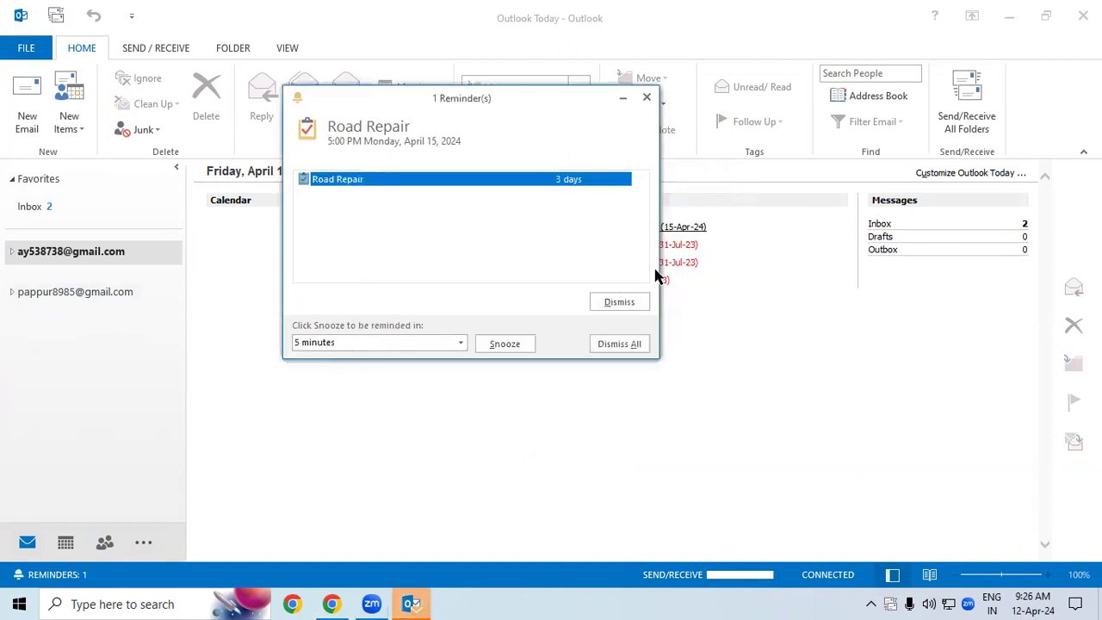
{"action": "left_click", "coordinate": [622, 345]}
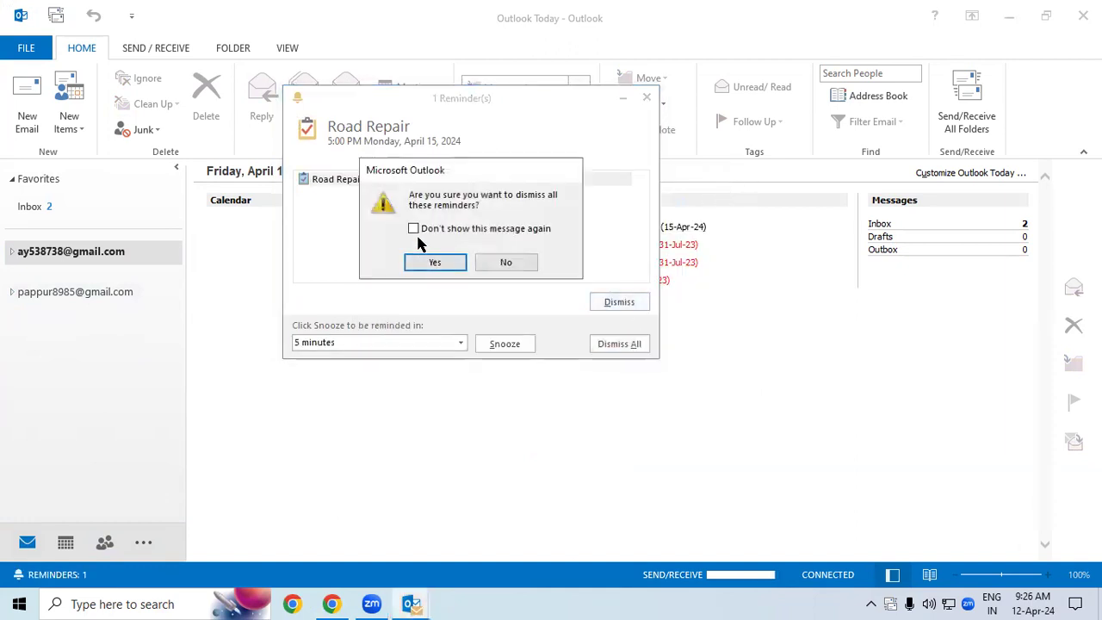
{"action": "left_click", "coordinate": [431, 261]}
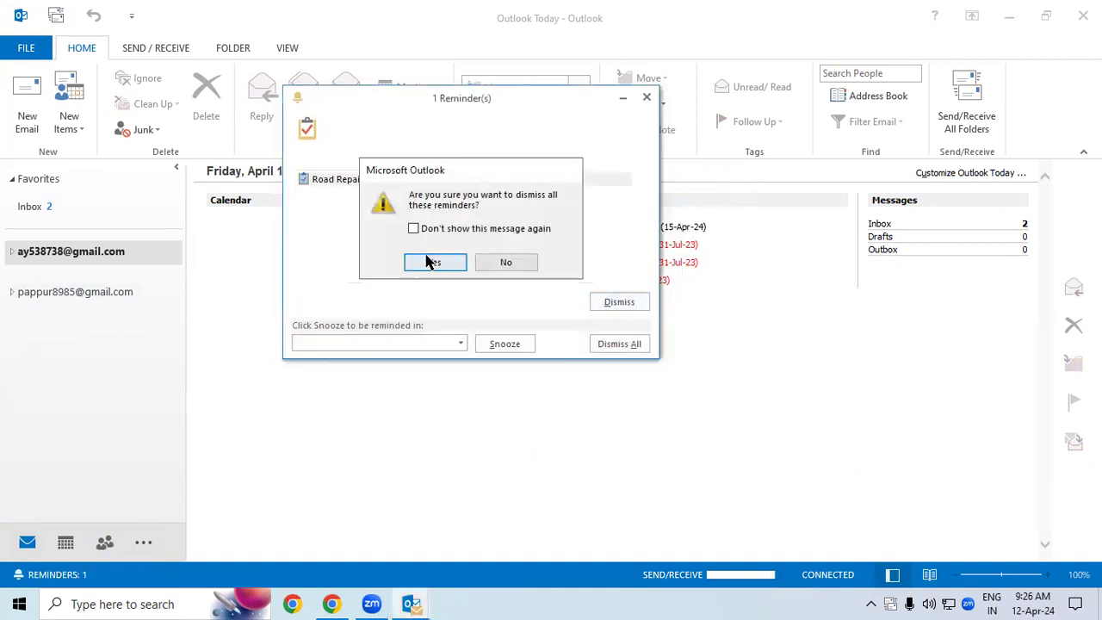
Step: Select and expand the second mail account's folders, briefly viewing the new item types
{"action": "left_click", "coordinate": [19, 301]}
{"action": "left_click", "coordinate": [8, 298]}
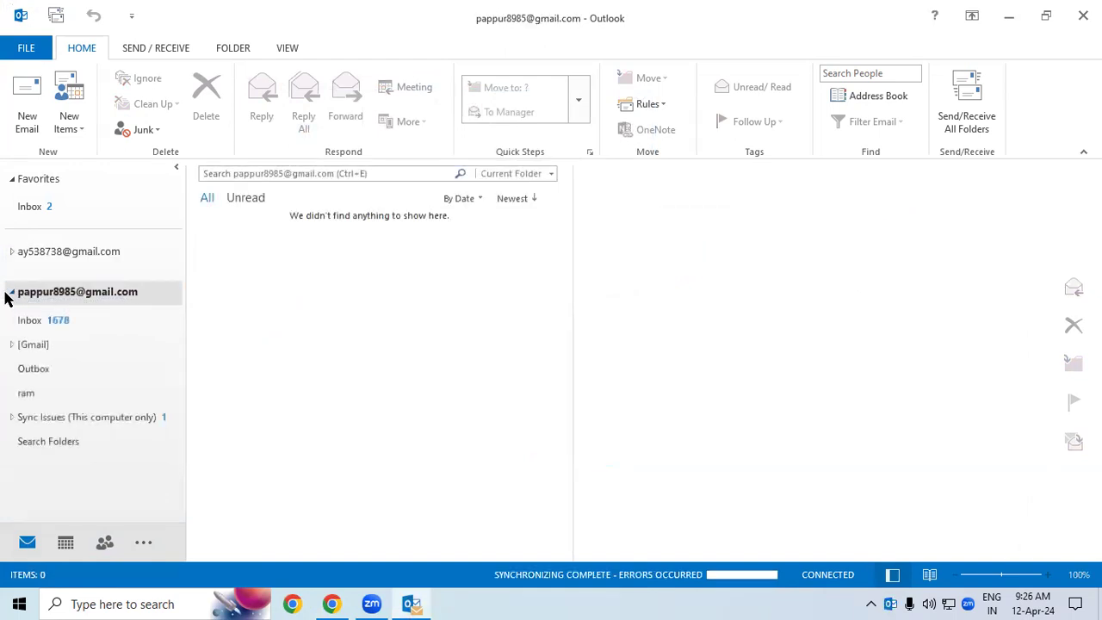
{"action": "left_click", "coordinate": [62, 130]}
{"action": "left_click", "coordinate": [104, 543]}
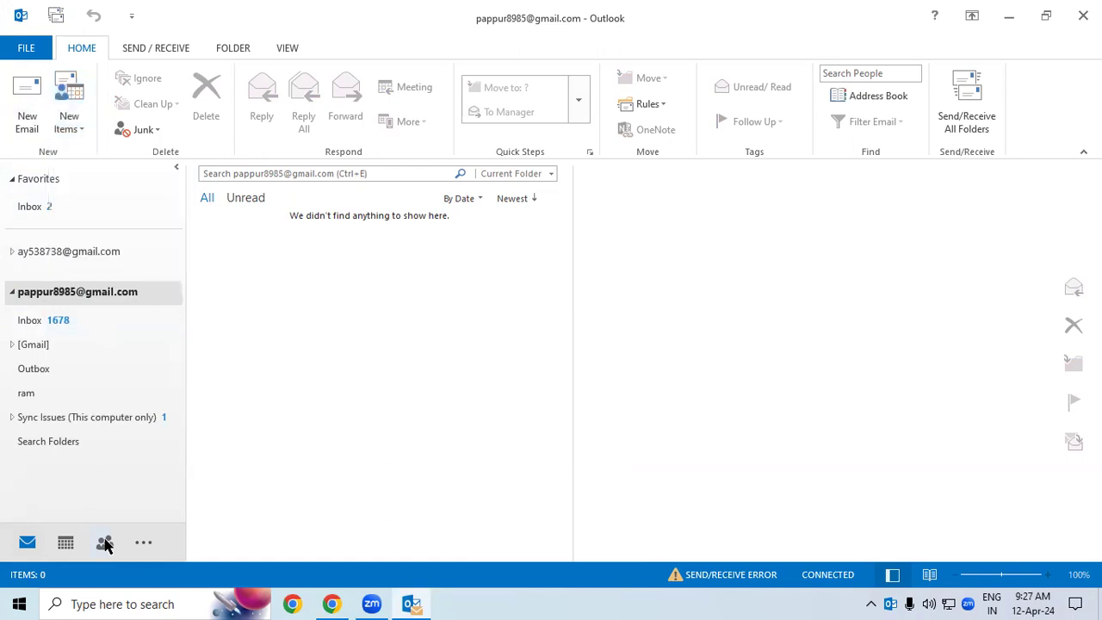
Step: Glance at the People contacts, return to Mail, and open the New Items list
{"action": "left_click", "coordinate": [104, 542]}
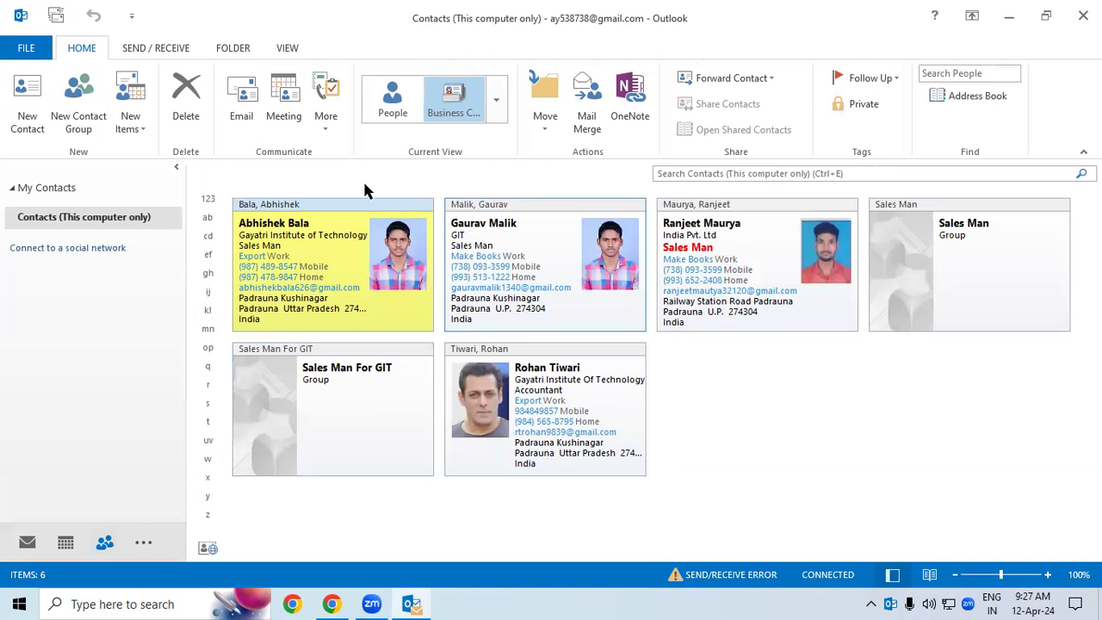
{"action": "left_click", "coordinate": [28, 540]}
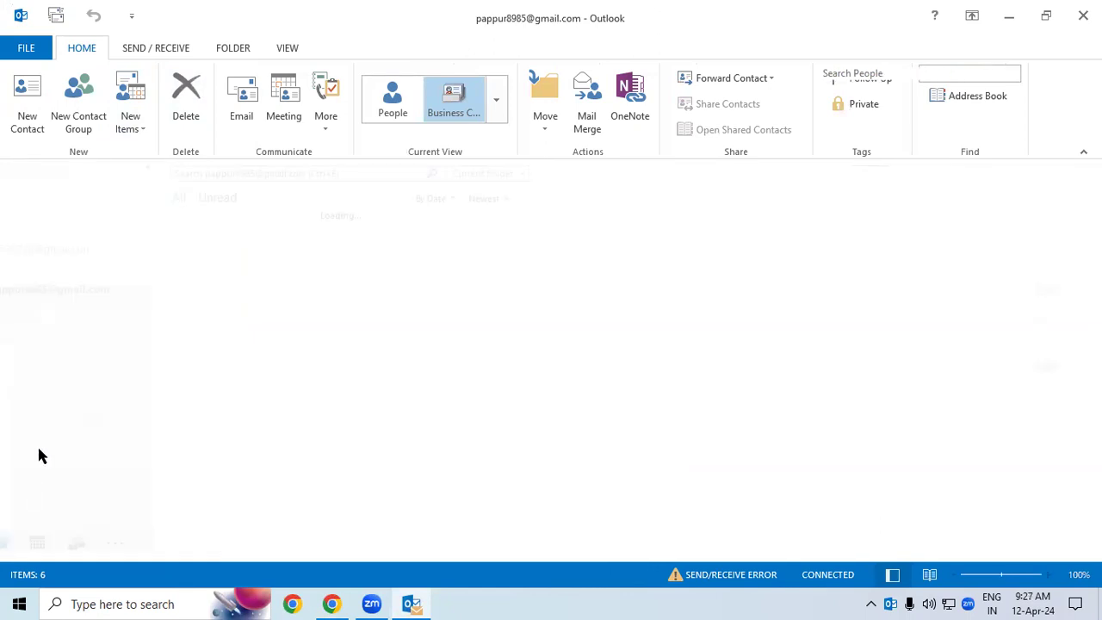
{"action": "left_click", "coordinate": [84, 129]}
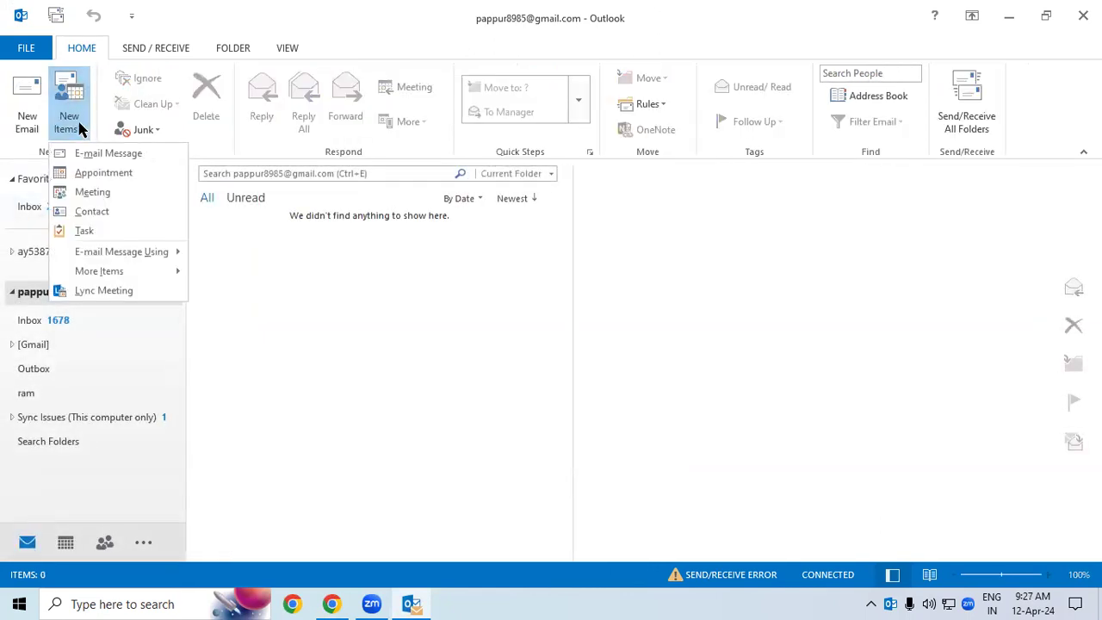
Step: Choose Task from New Items to open a blank Untitled Task form
{"action": "left_click", "coordinate": [85, 232]}
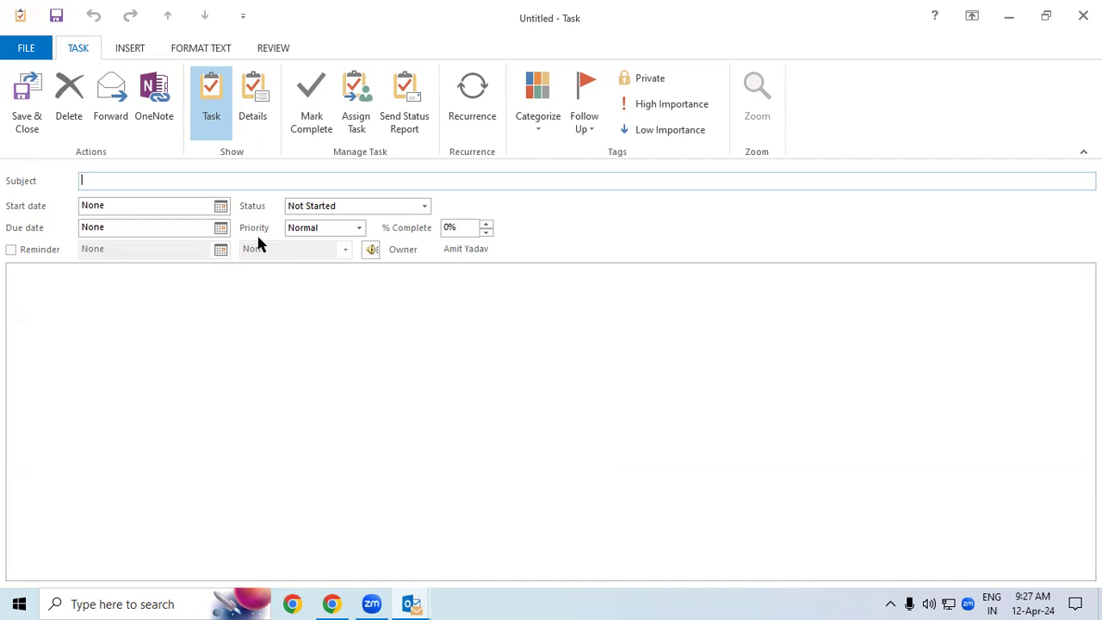
Step: Type the subject 'Road Repair Ambey Chauk to Belwa Chungi', then remove the route, leaving 'Road Repair'
{"action": "type", "text": "Road Repair"}
{"action": "left_click_drag", "start_coordinate": [137, 181], "coordinate": [59, 179]}
{"action": "left_click", "coordinate": [165, 175]}
{"action": "type", "text": "Ambay"}
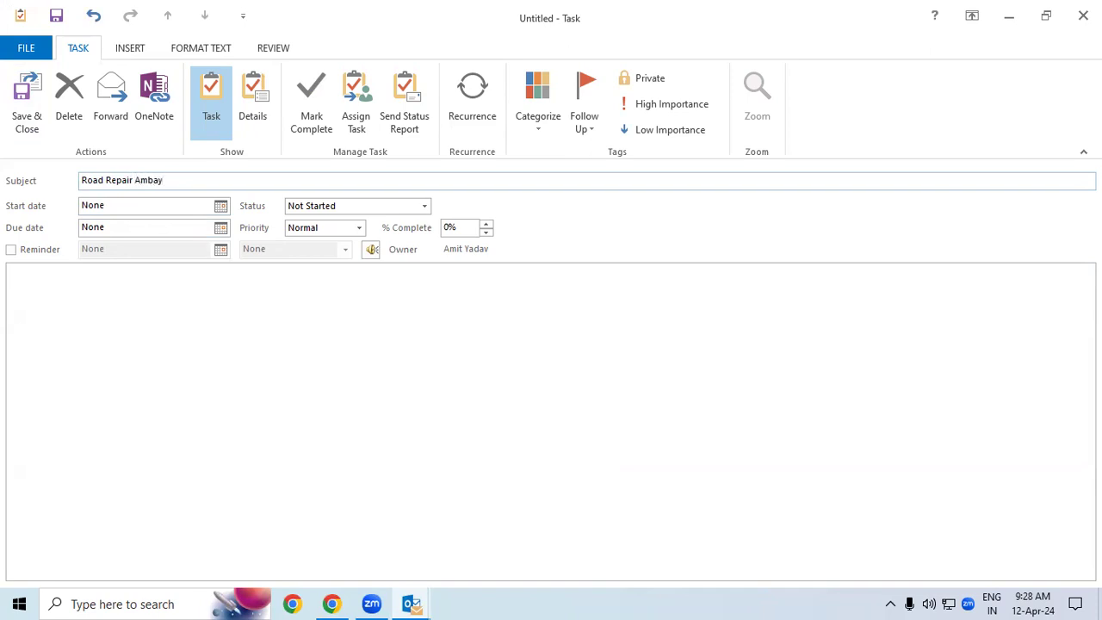
{"action": "key", "text": "BackSpace"}
{"action": "key", "text": "BackSpace"}
{"action": "type", "text": "ey Chau"}
{"action": "type", "text": "k"}
{"action": "type", "text": " to"}
{"action": "type", "text": " Bem"}
{"action": "key", "text": "BackSpace"}
{"action": "type", "text": "lwa Chungi"}
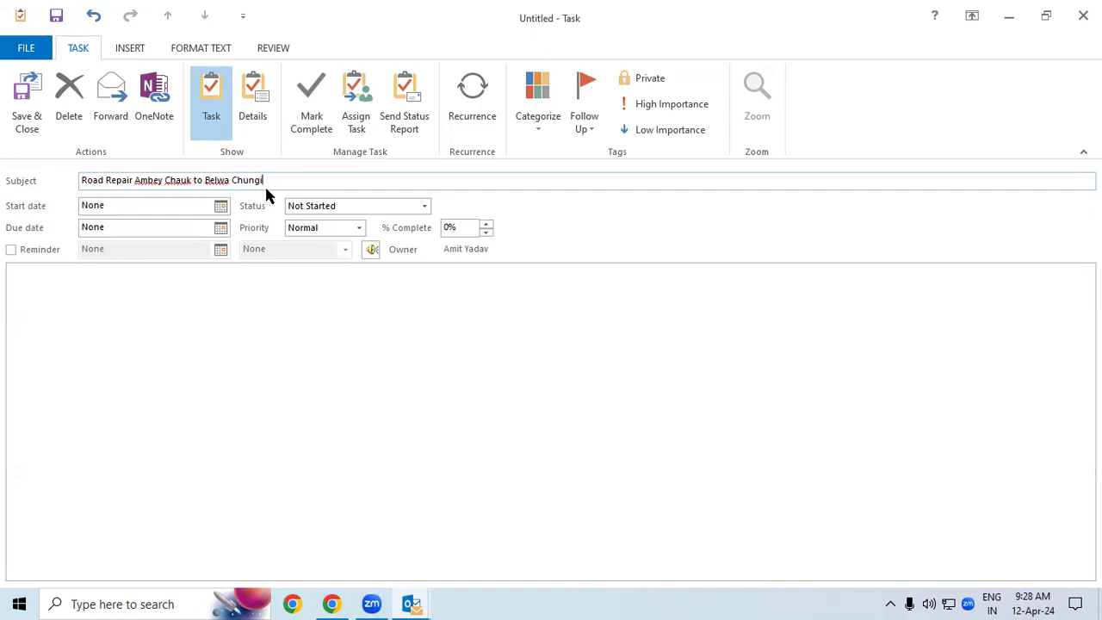
{"action": "left_click_drag", "start_coordinate": [264, 180], "coordinate": [134, 180]}
{"action": "key", "text": "ctrl+c"}
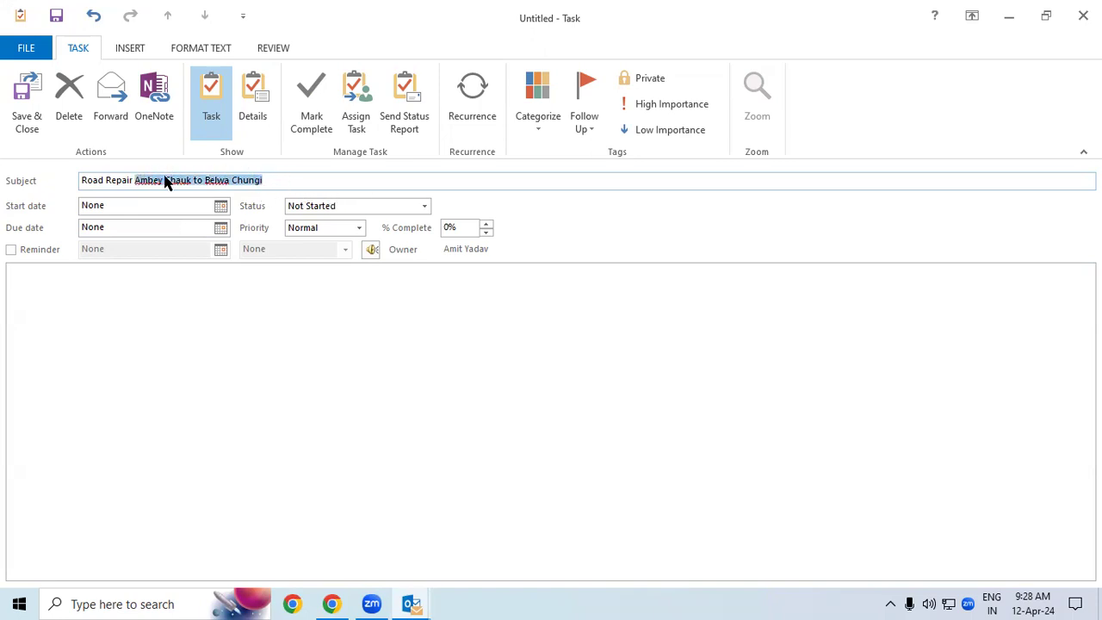
{"action": "key", "text": "BackSpace"}
{"action": "left_click", "coordinate": [45, 308]}
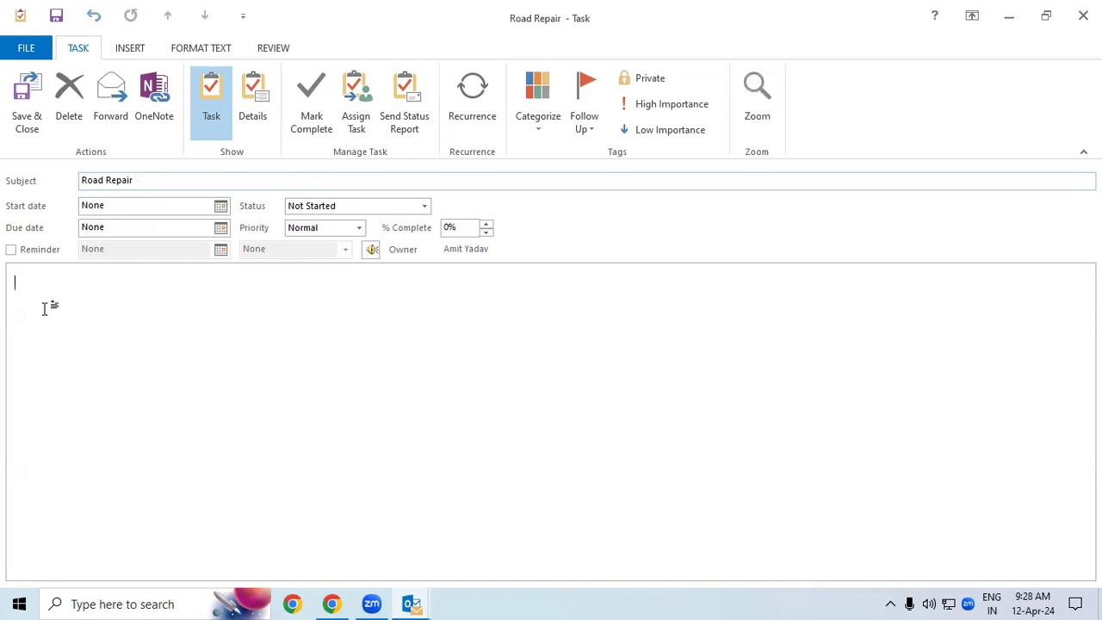
{"action": "key", "text": "ctrl+v"}
{"action": "left_click_drag", "start_coordinate": [170, 284], "coordinate": [19, 288]}
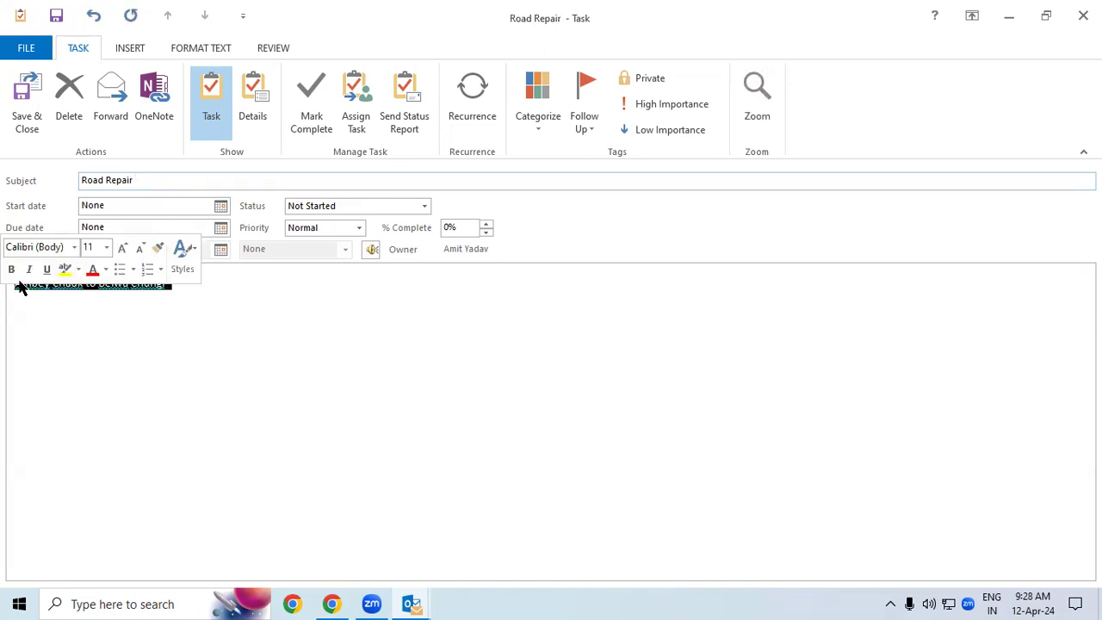
{"action": "left_click", "coordinate": [191, 48]}
{"action": "left_click", "coordinate": [116, 122]}
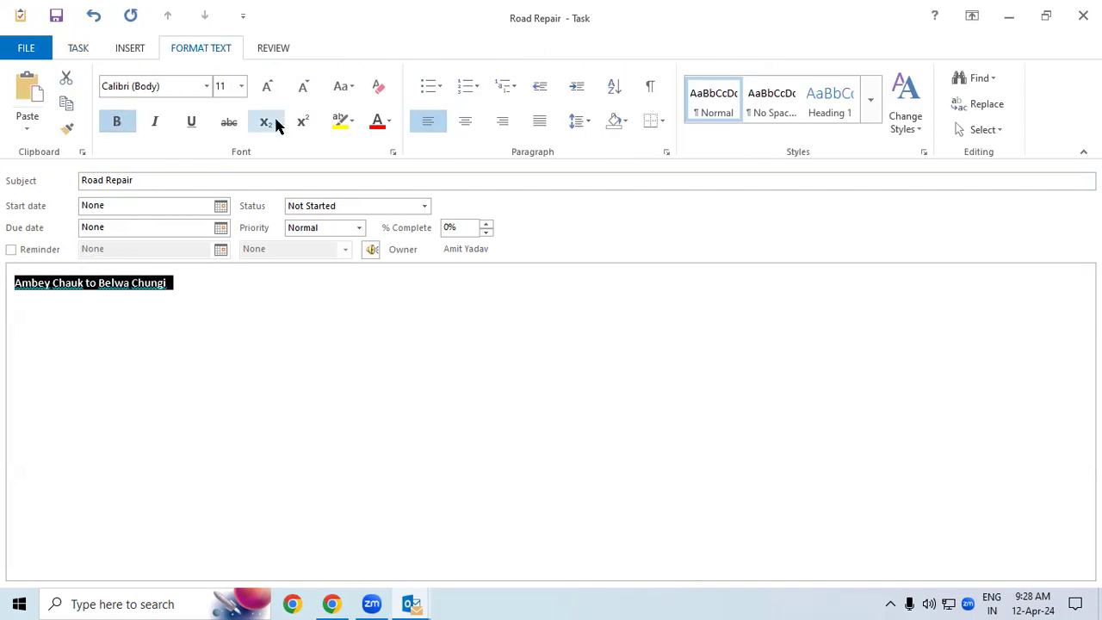
{"action": "left_click", "coordinate": [267, 87]}
{"action": "left_click", "coordinate": [267, 87]}
{"action": "left_click", "coordinate": [267, 87]}
{"action": "left_click", "coordinate": [267, 87]}
{"action": "left_click", "coordinate": [267, 87]}
{"action": "left_click", "coordinate": [267, 87]}
{"action": "left_click", "coordinate": [267, 87]}
{"action": "left_click", "coordinate": [267, 87]}
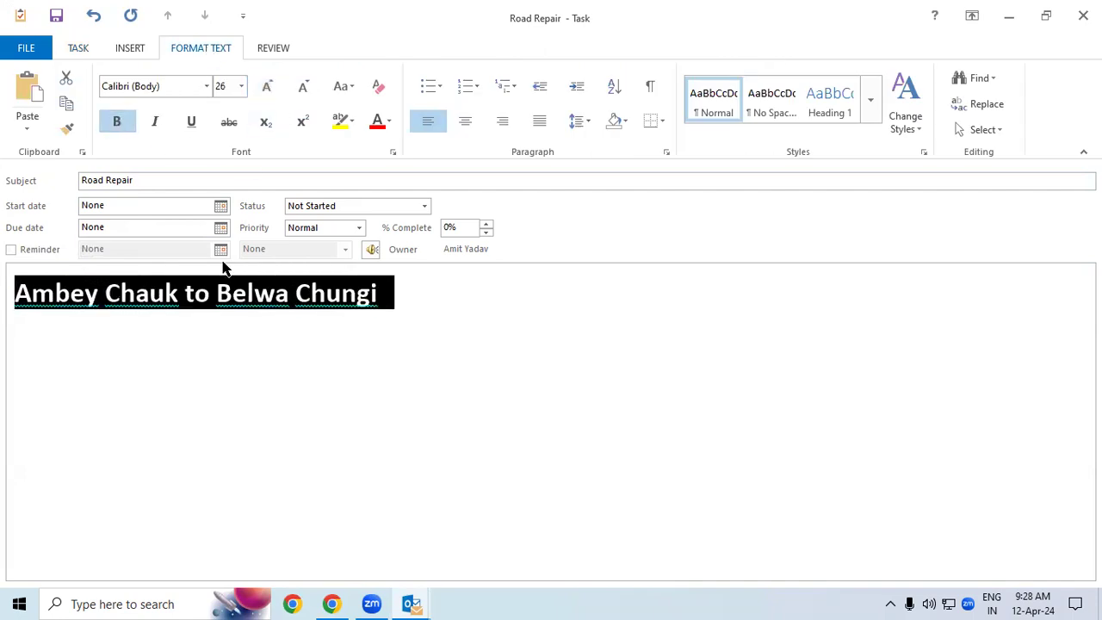
{"action": "left_click", "coordinate": [149, 291]}
{"action": "right_click", "coordinate": [65, 294]}
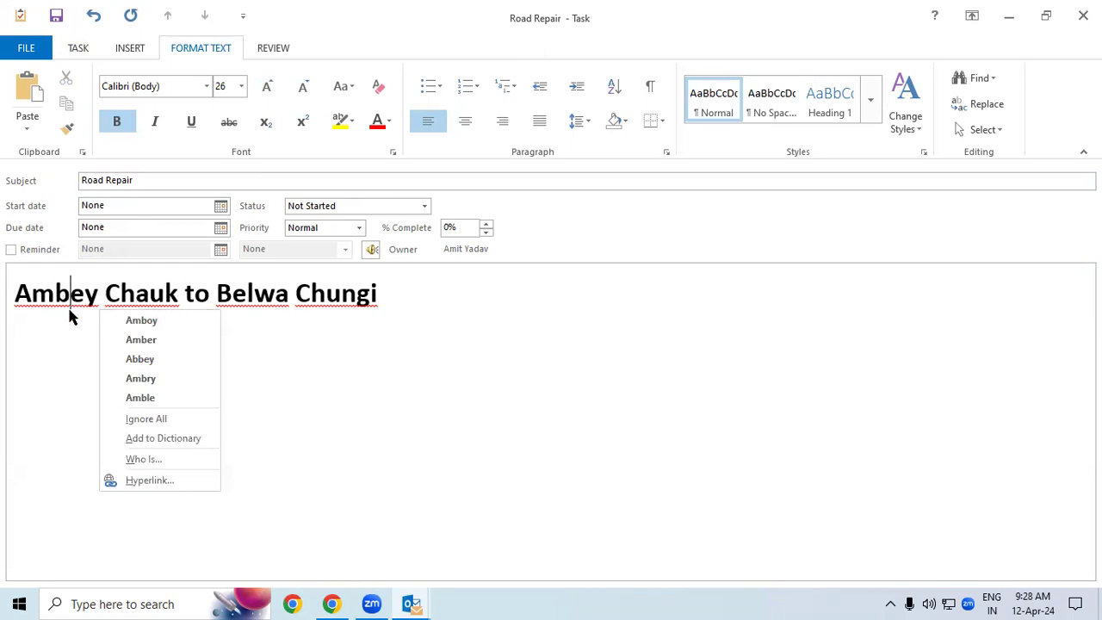
{"action": "left_click", "coordinate": [69, 320]}
{"action": "left_click", "coordinate": [492, 308]}
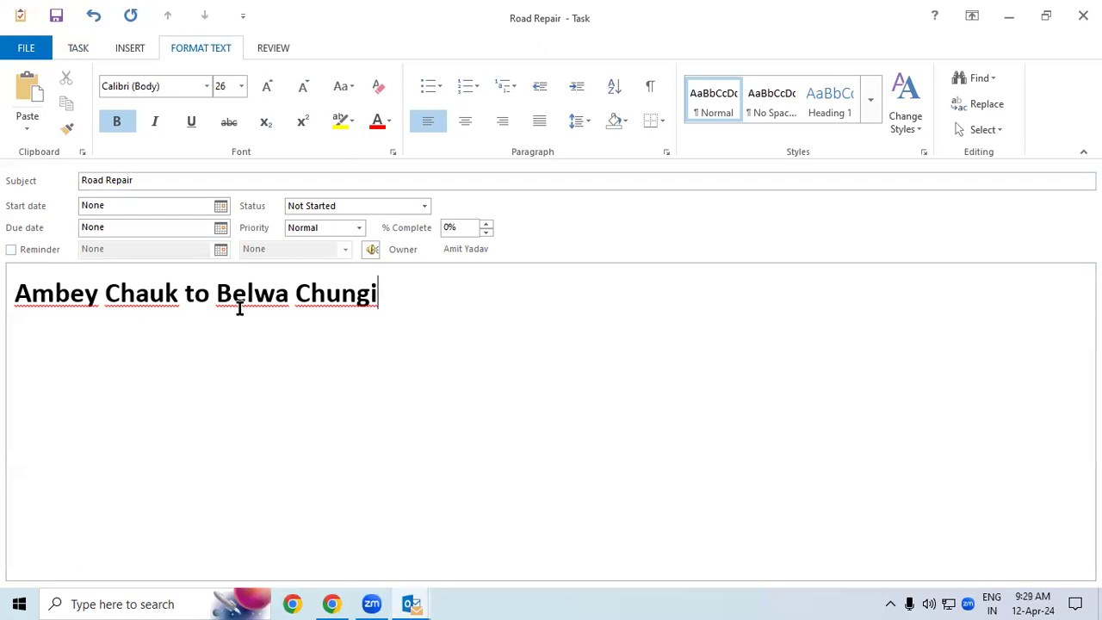
{"action": "left_click_drag", "start_coordinate": [133, 180], "coordinate": [62, 181]}
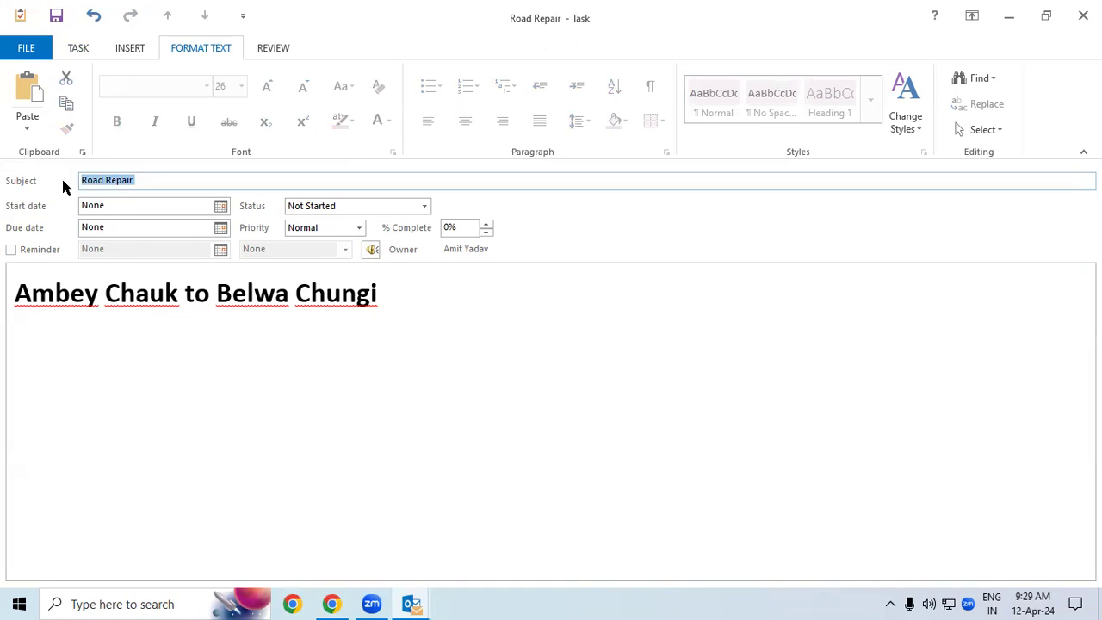
{"action": "left_click", "coordinate": [101, 205]}
{"action": "left_click", "coordinate": [110, 226]}
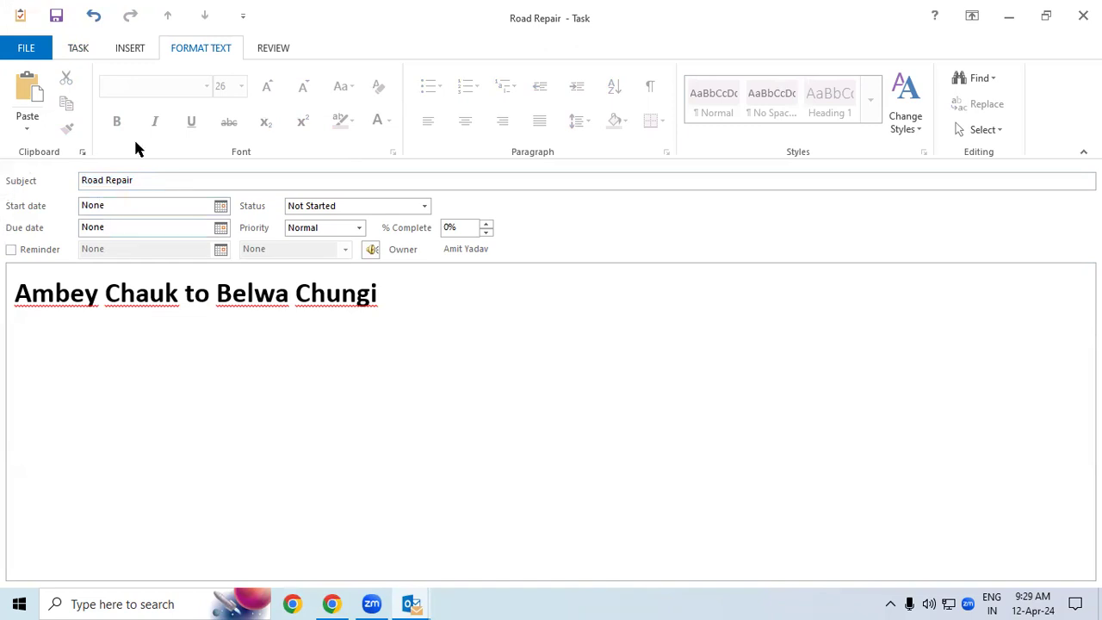
Step: Pick Sat 13-Apr-24 as the task's start date from the calendar
{"action": "left_click", "coordinate": [221, 208]}
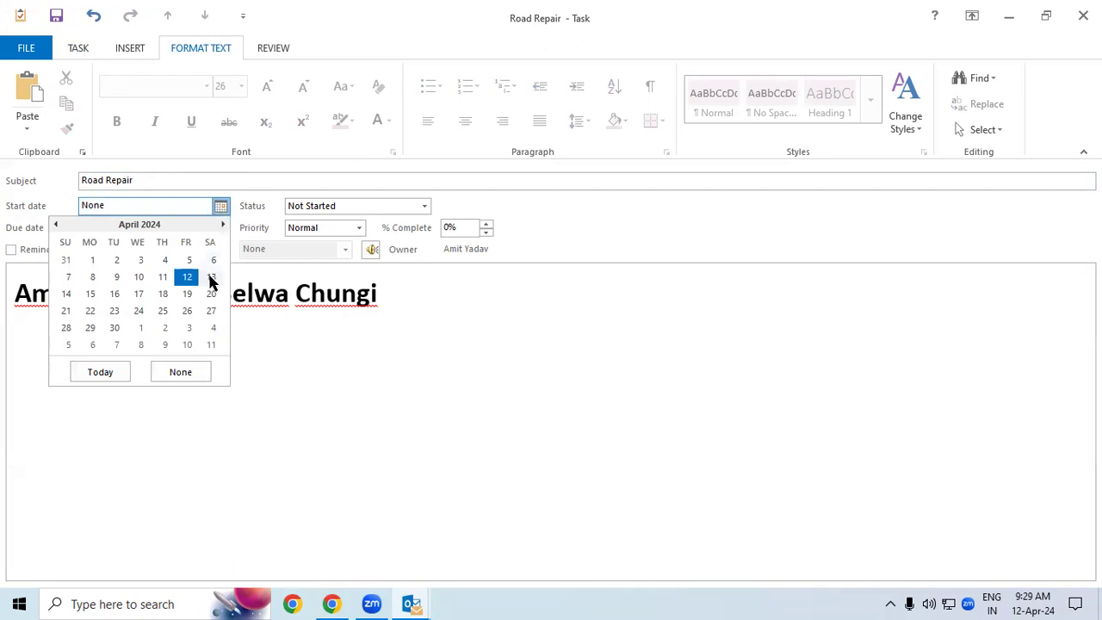
{"action": "left_click", "coordinate": [211, 277]}
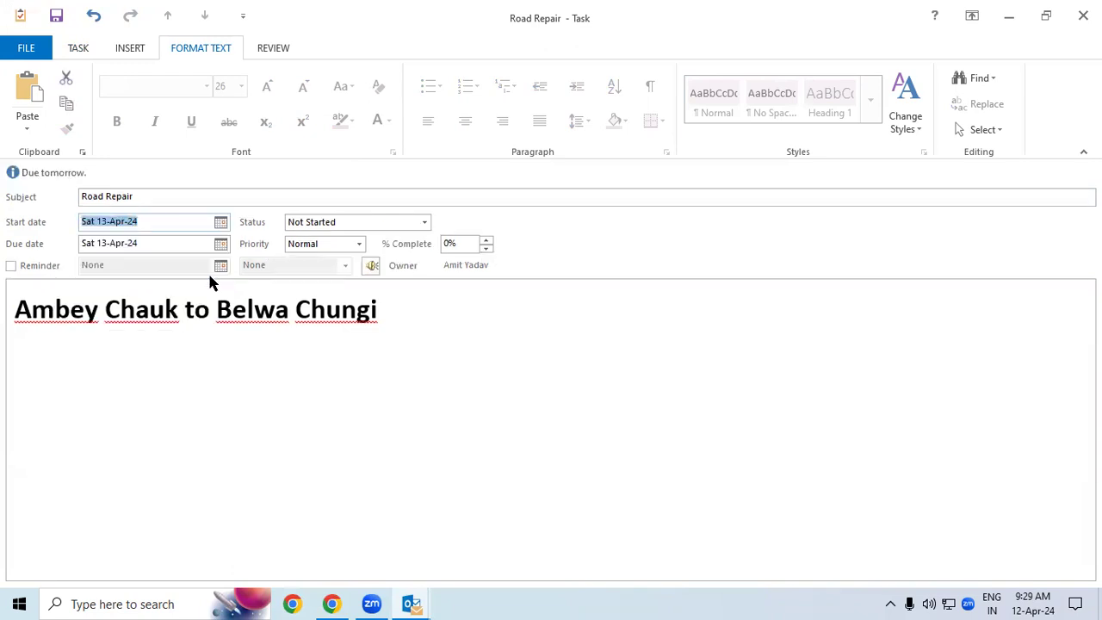
{"action": "left_click", "coordinate": [163, 223]}
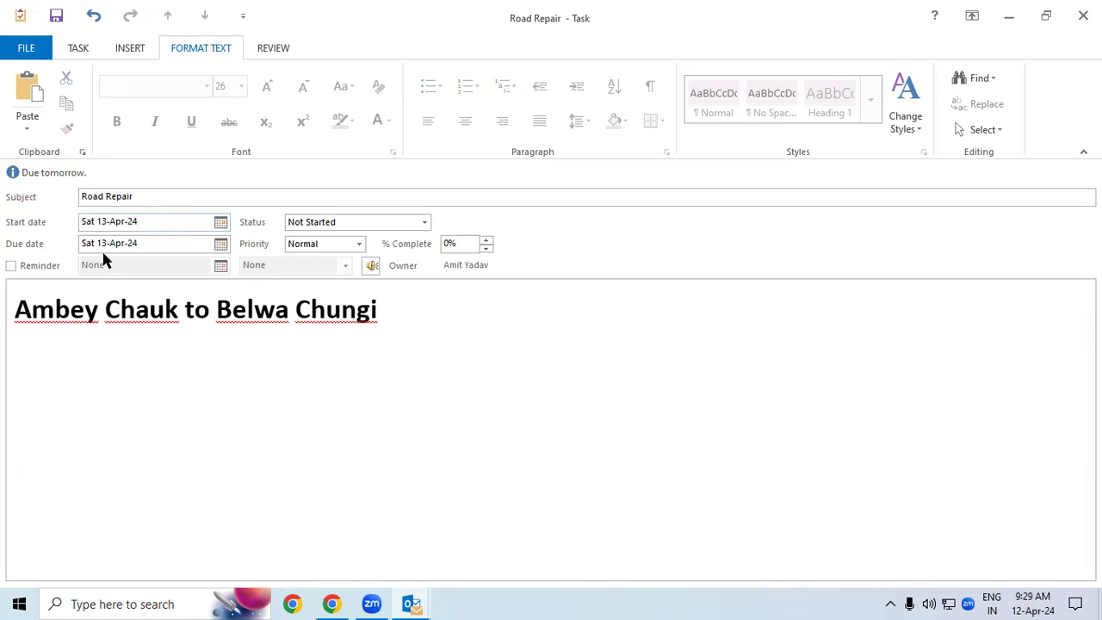
Step: Choose 23 April 2024 as the task's due date from the calendar
{"action": "left_click", "coordinate": [219, 248]}
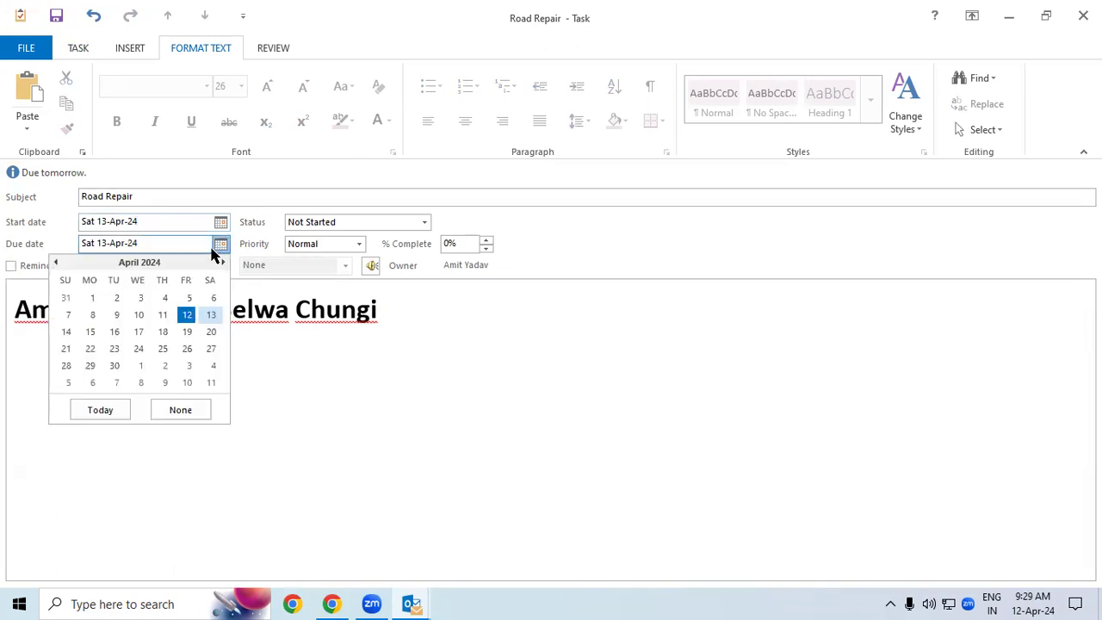
{"action": "left_click", "coordinate": [114, 348]}
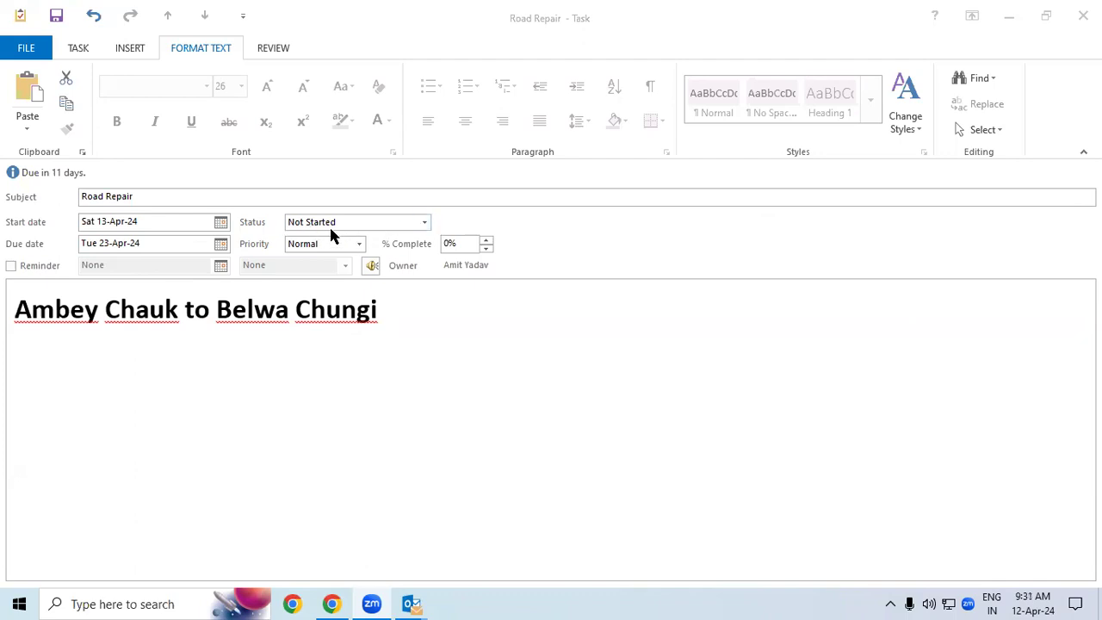
Step: Open the task's Status dropdown and turn on Magnifier with Windows + Plus
{"action": "left_click", "coordinate": [426, 223]}
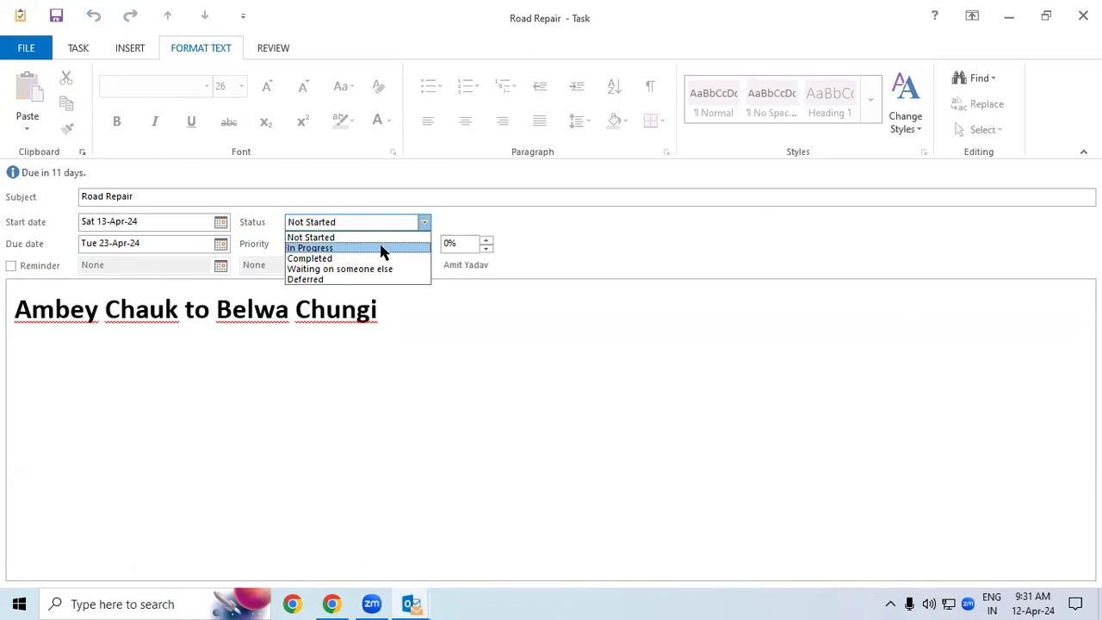
{"action": "key", "text": "super+plus"}
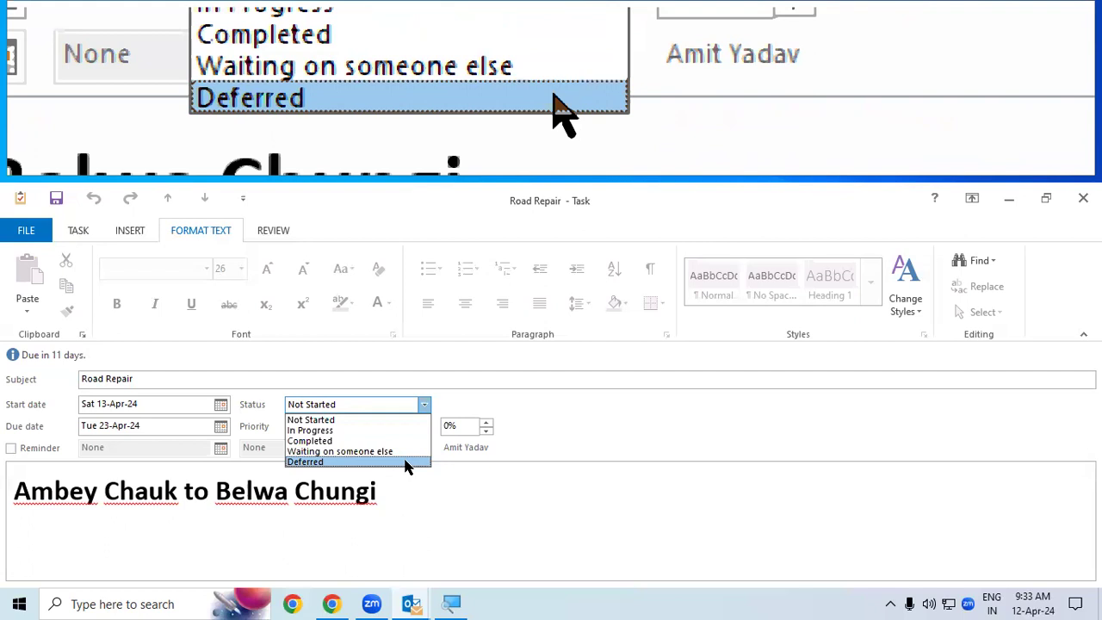
Step: Close the Status list unchanged and open the Priority dropdown
{"action": "key", "text": "Escape"}
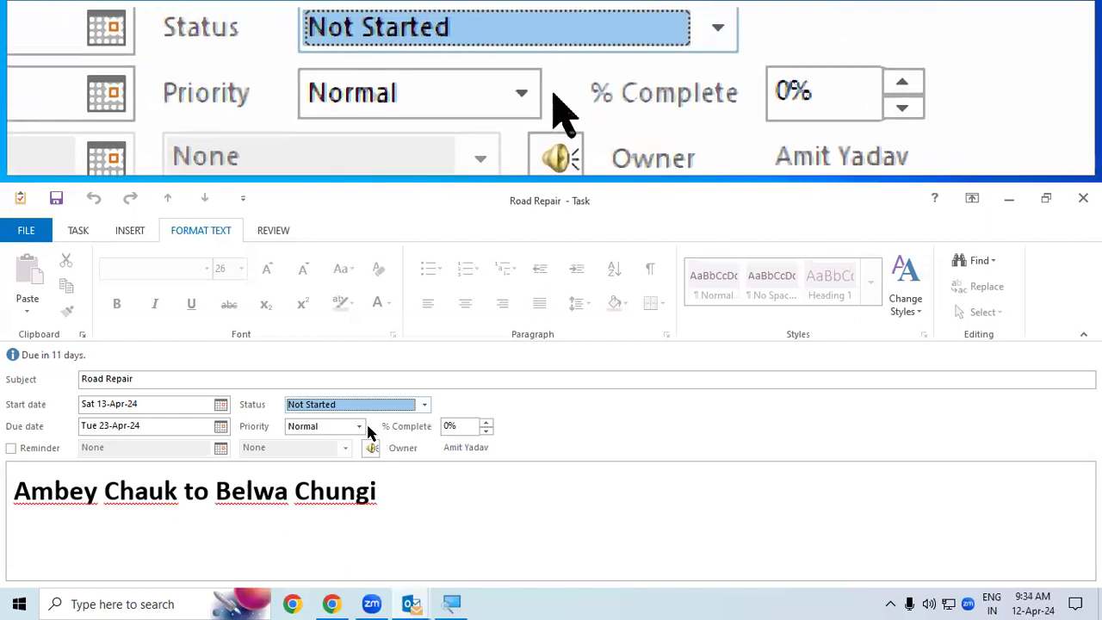
{"action": "left_click", "coordinate": [358, 426]}
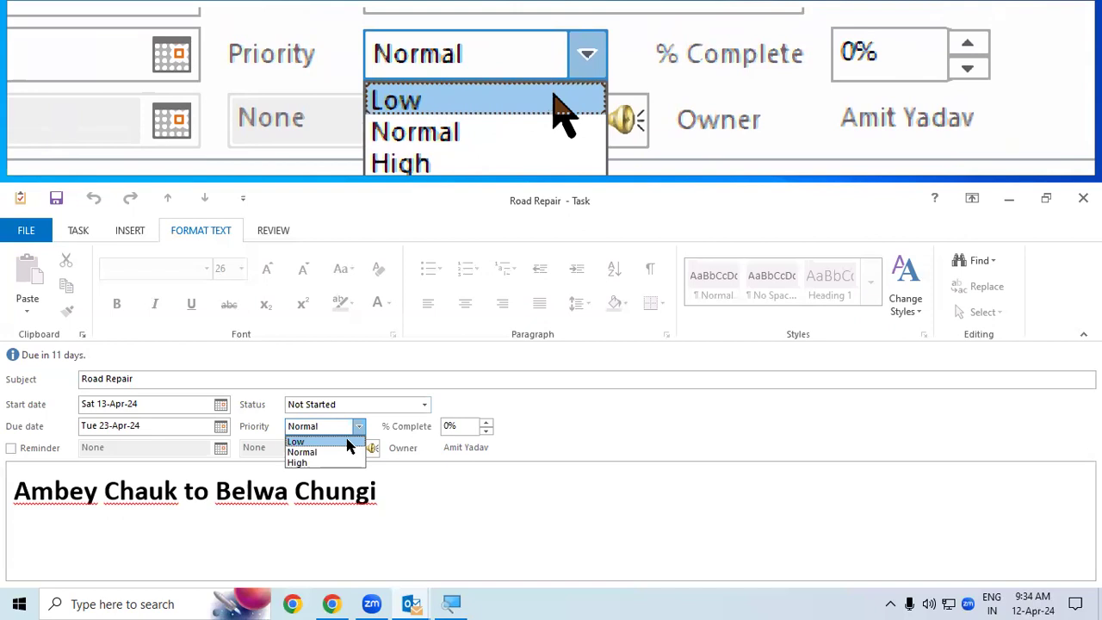
Step: Keep Normal priority and set the task's status to In Progress
{"action": "left_click", "coordinate": [401, 438]}
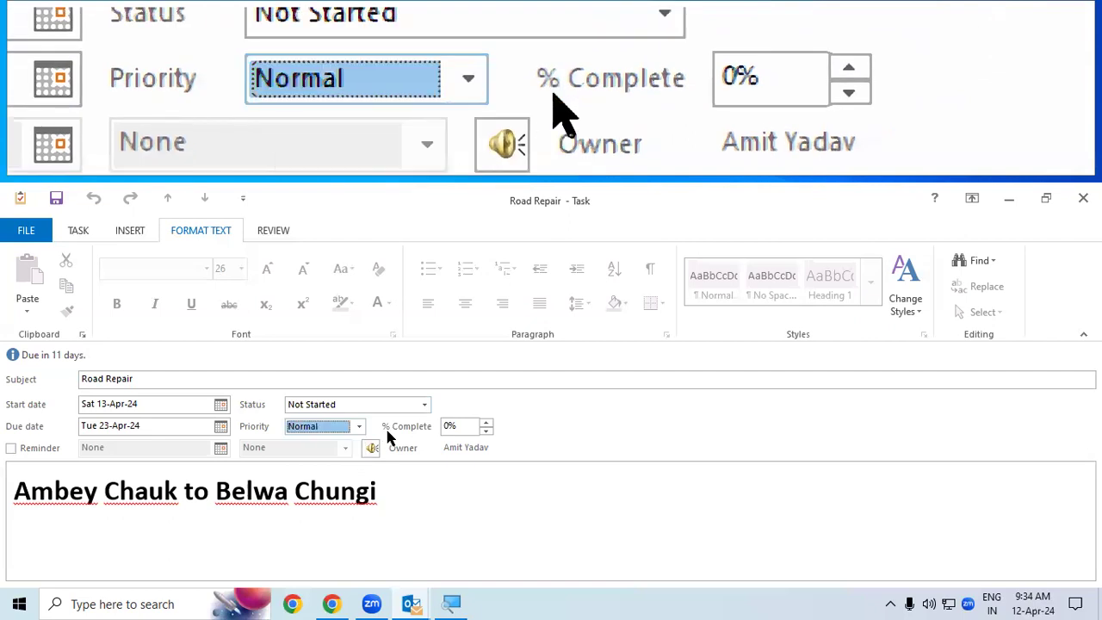
{"action": "left_click", "coordinate": [426, 407]}
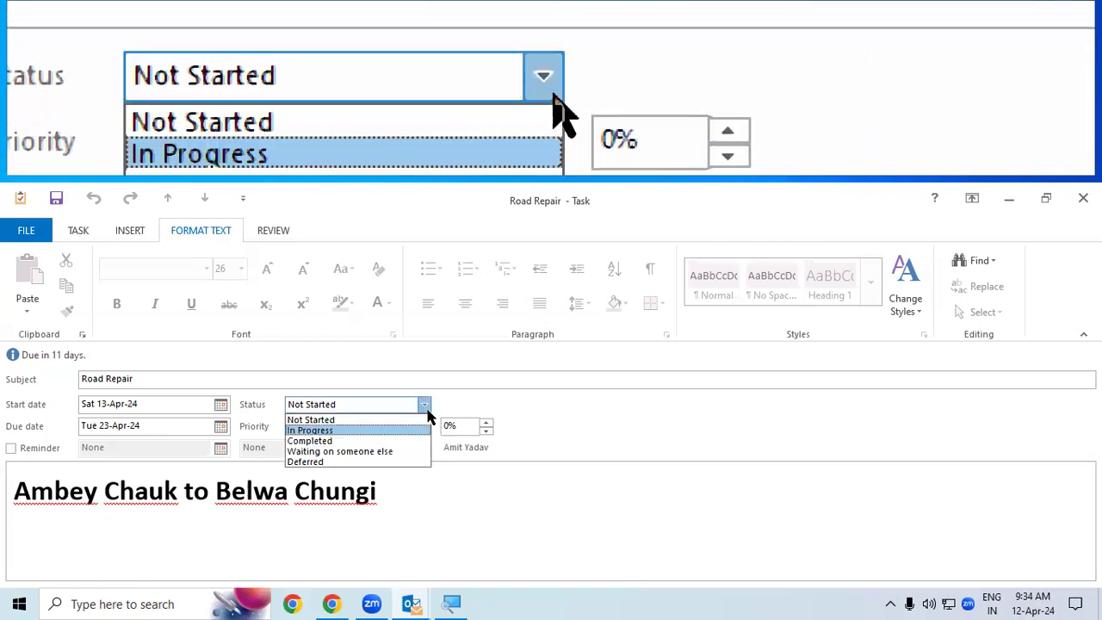
{"action": "left_click", "coordinate": [422, 431]}
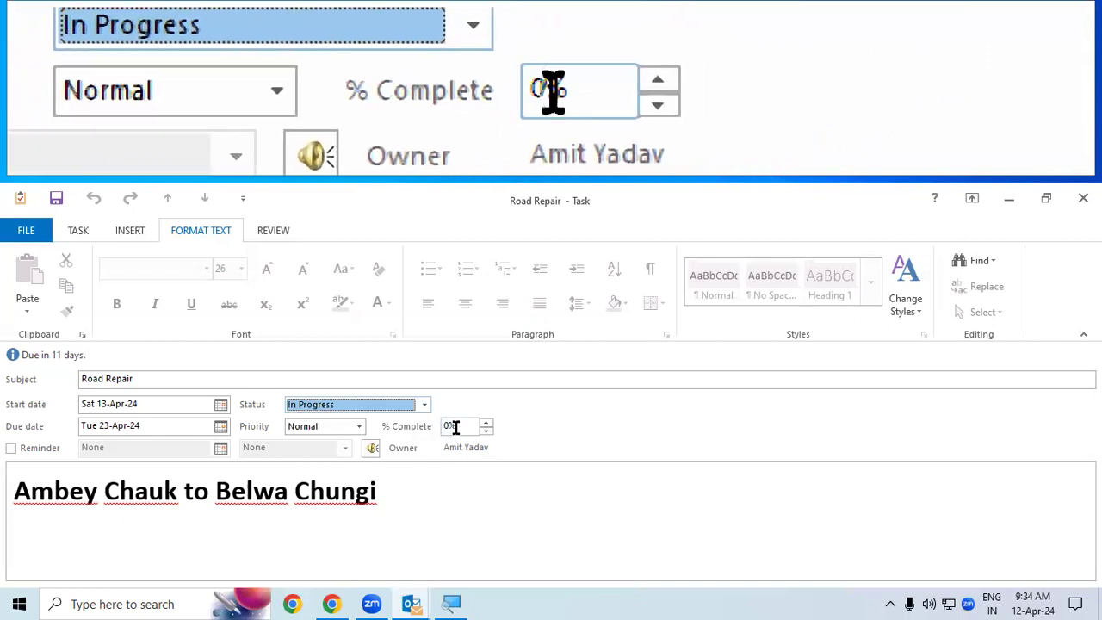
Step: Step % Complete up to 100%, then back down to 75%
{"action": "left_click", "coordinate": [486, 423]}
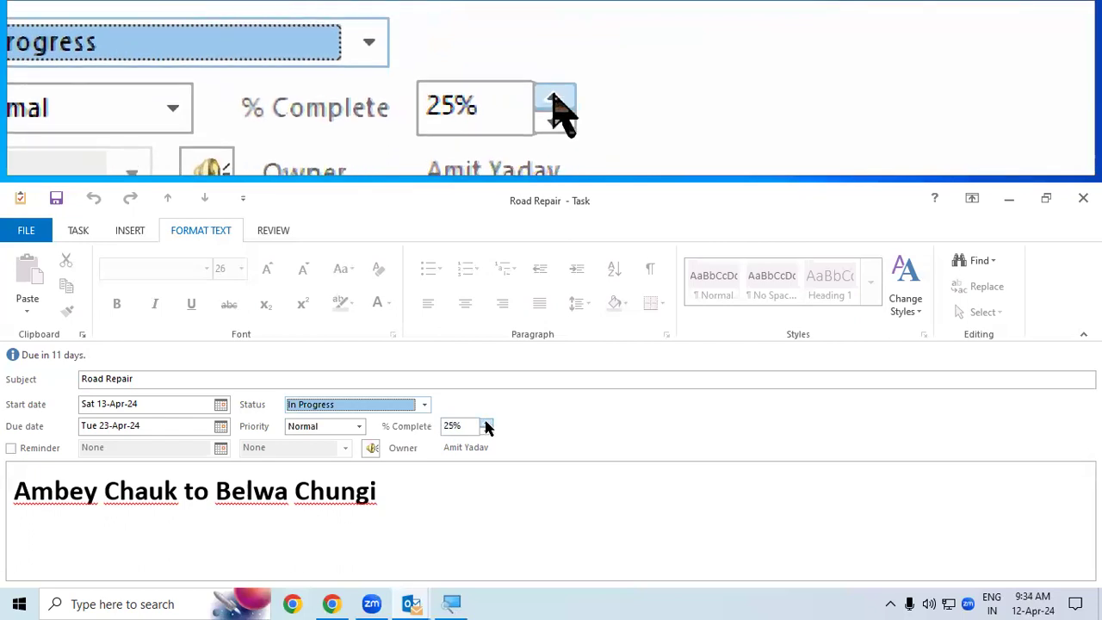
{"action": "left_click", "coordinate": [486, 423]}
{"action": "left_click", "coordinate": [486, 423]}
{"action": "left_click", "coordinate": [486, 423]}
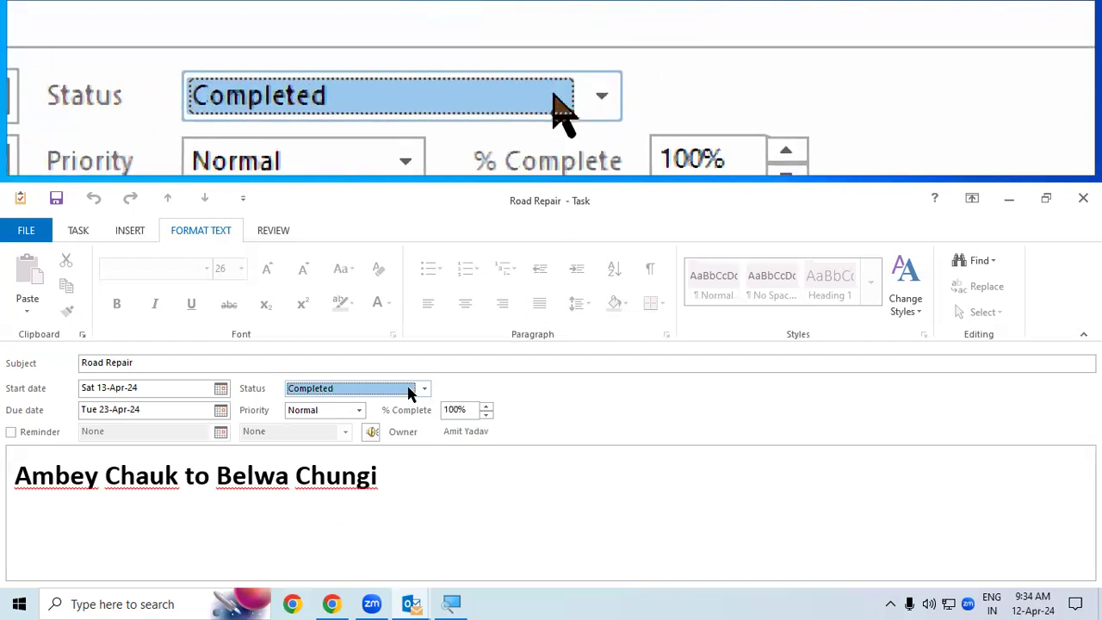
{"action": "left_click", "coordinate": [485, 415]}
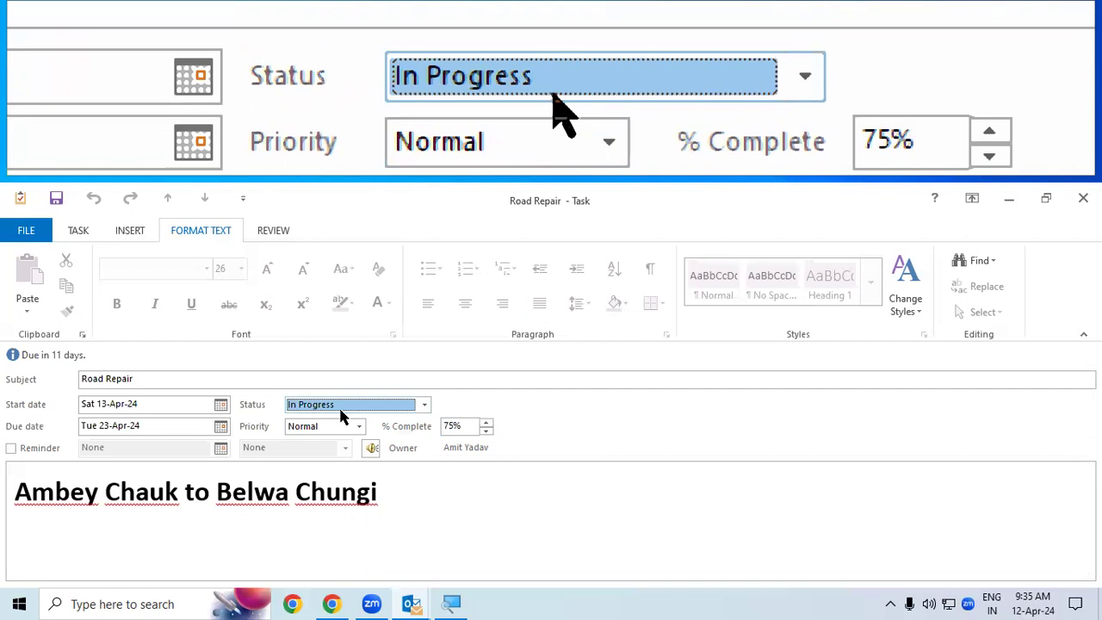
Step: Replace the 75% completion value with 10%
{"action": "left_click", "coordinate": [453, 424]}
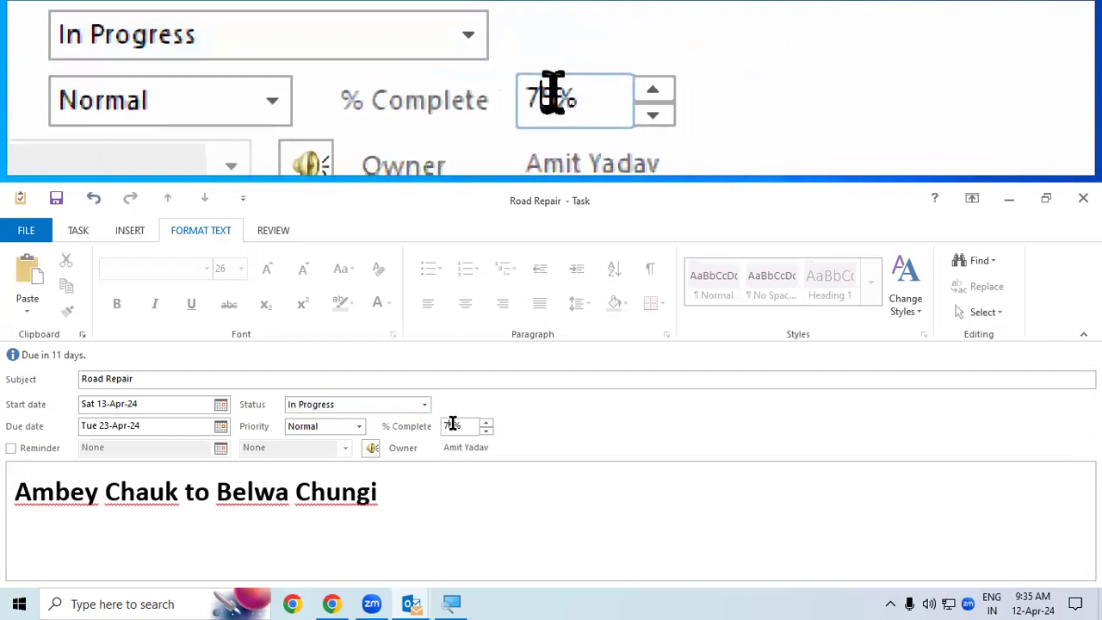
{"action": "left_click_drag", "start_coordinate": [458, 425], "coordinate": [436, 423]}
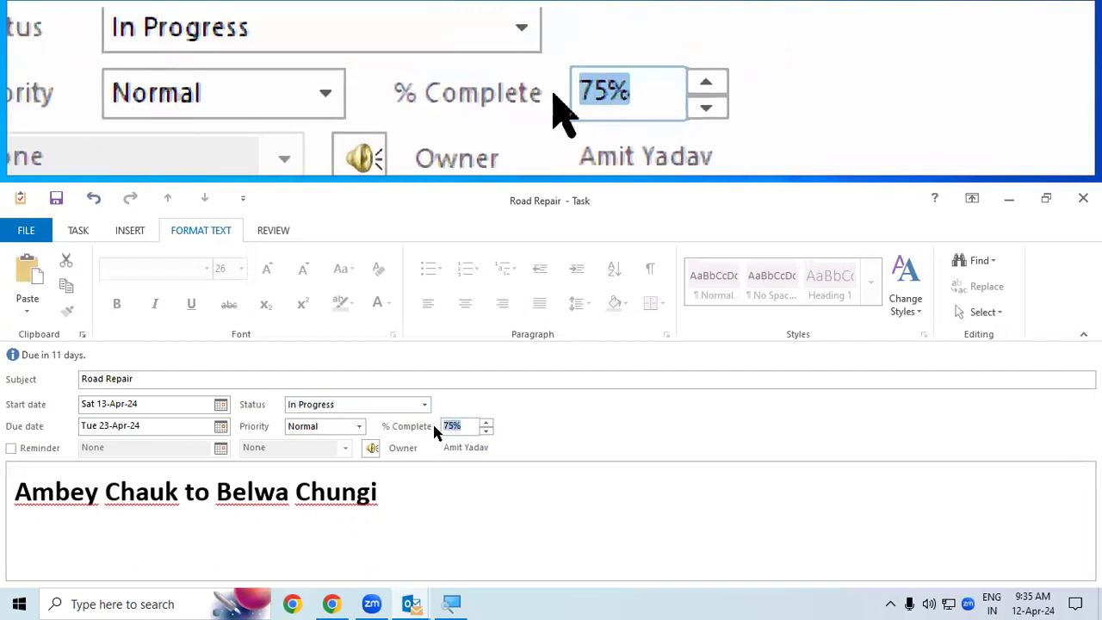
{"action": "type", "text": "10"}
{"action": "key", "text": "Tab"}
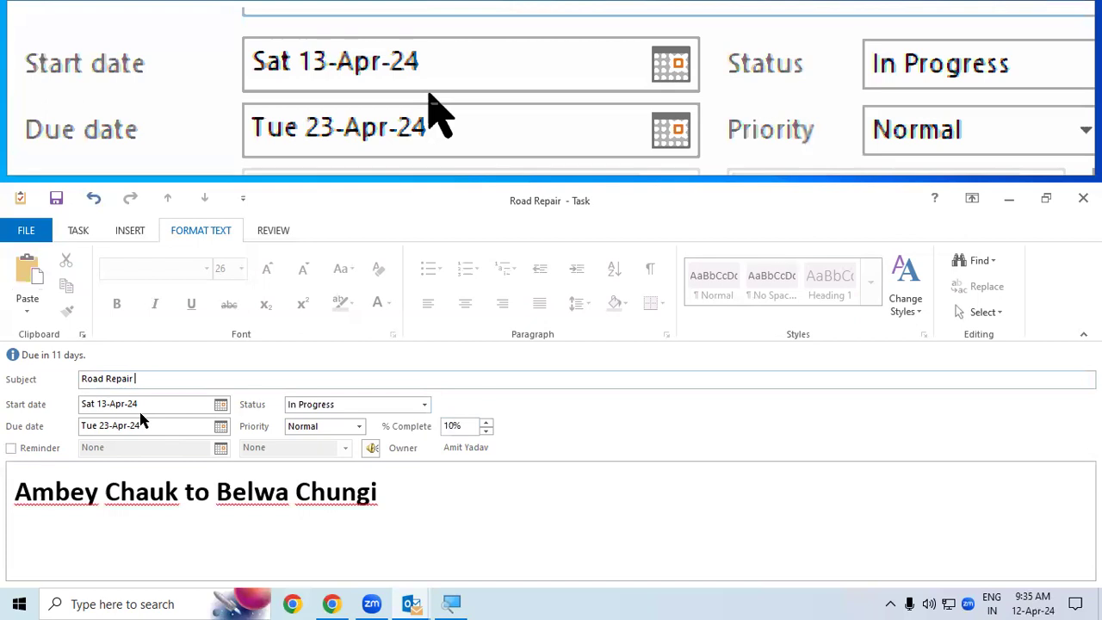
Step: Set the Road Repair task to In Progress, Normal priority and 25% complete
{"action": "left_click", "coordinate": [308, 406]}
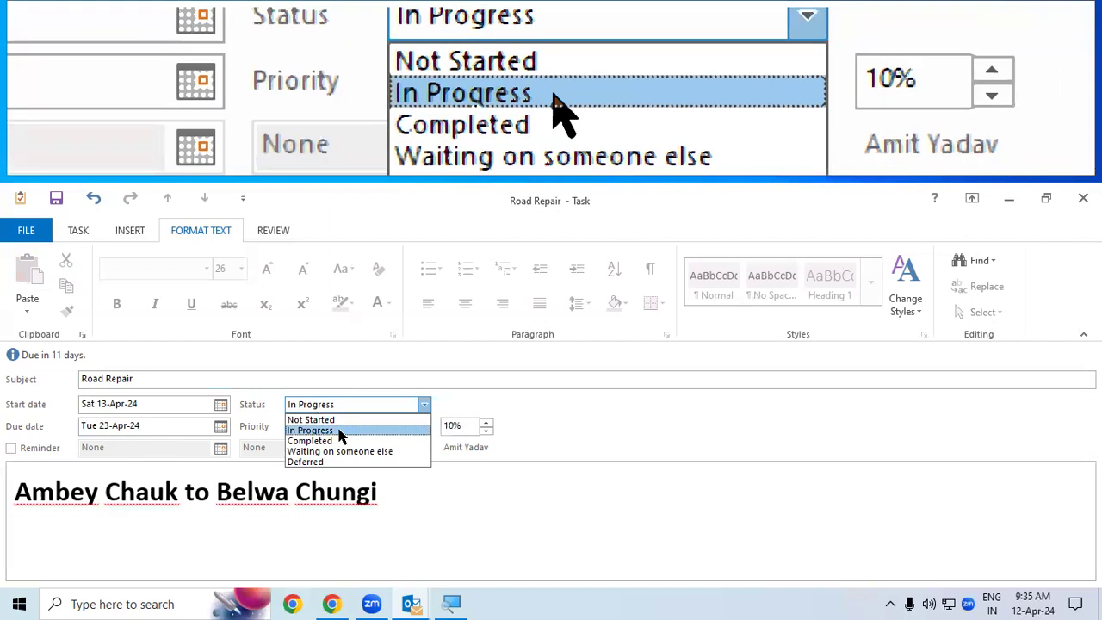
{"action": "left_click", "coordinate": [338, 421]}
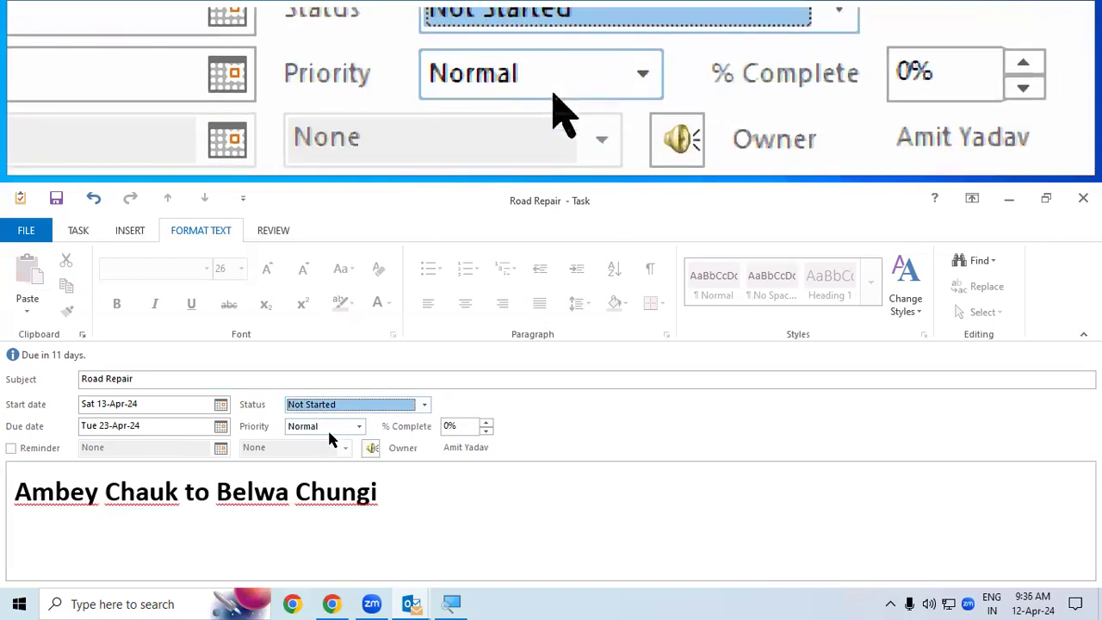
{"action": "left_click", "coordinate": [353, 426]}
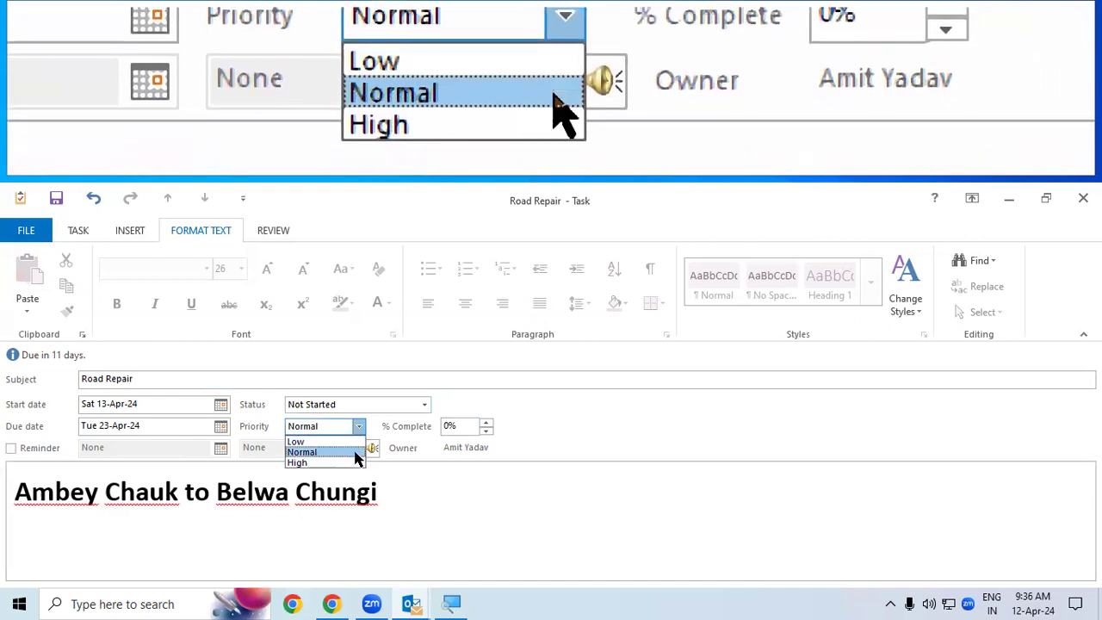
{"action": "left_click", "coordinate": [360, 427]}
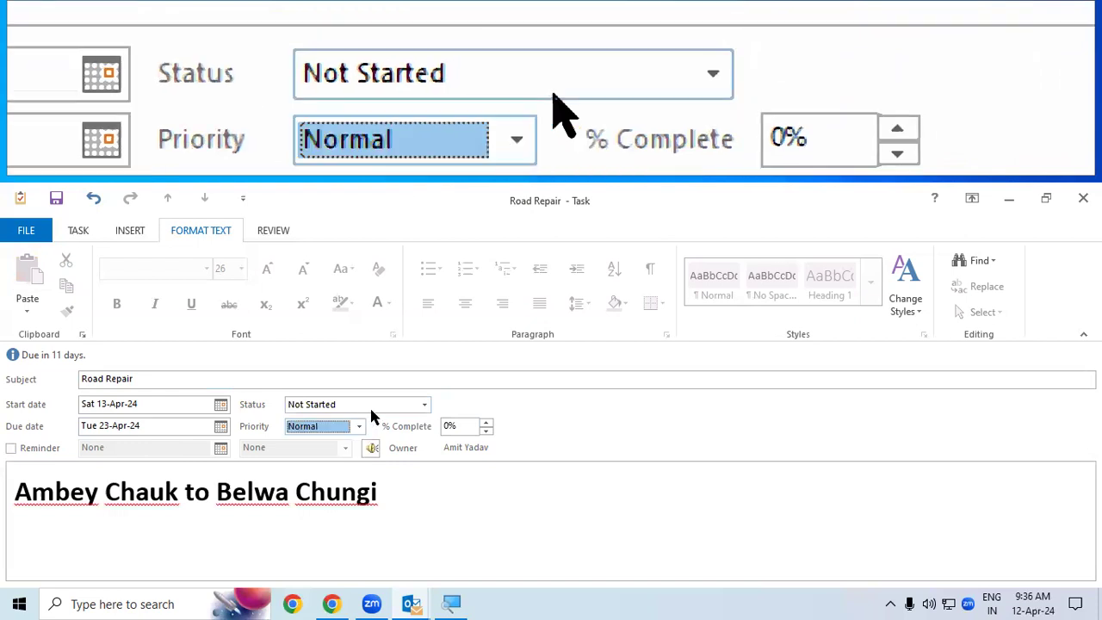
{"action": "left_click", "coordinate": [364, 409]}
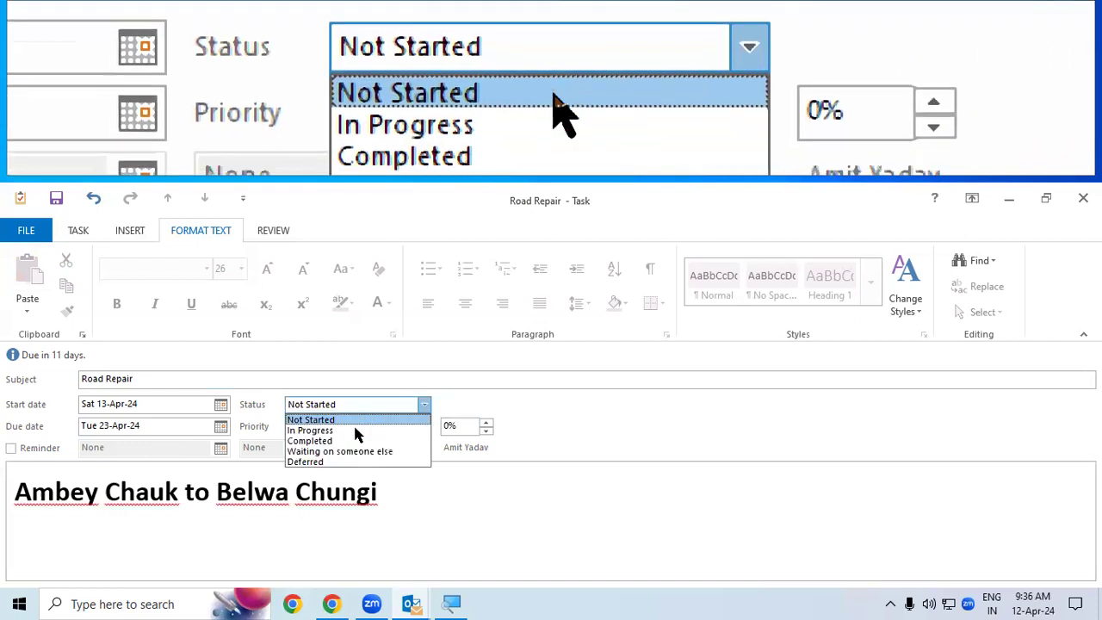
{"action": "left_click", "coordinate": [360, 430]}
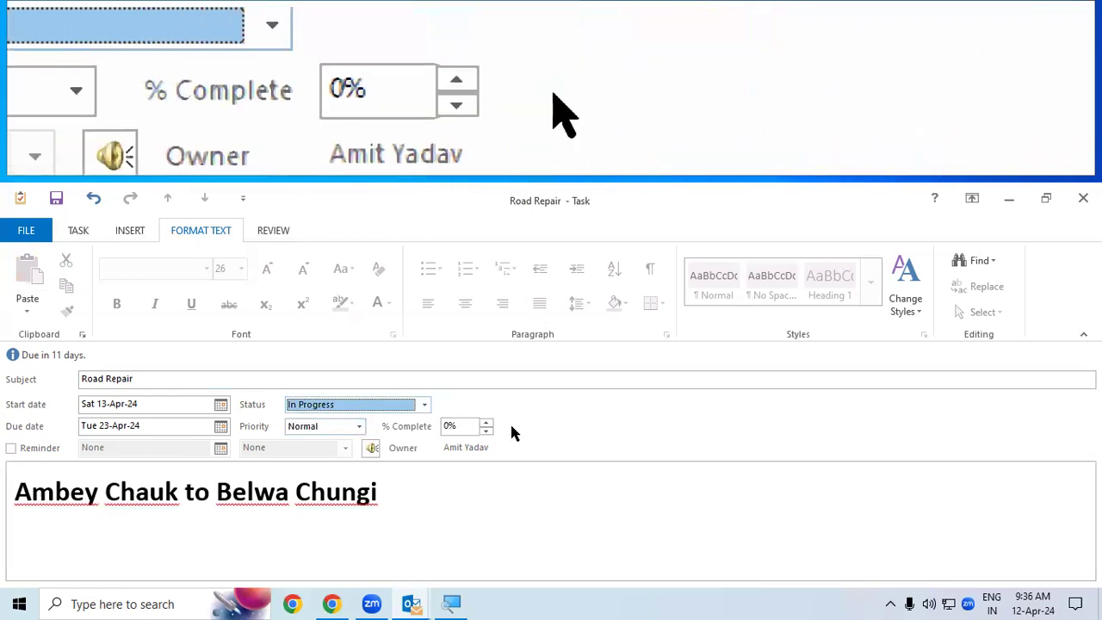
{"action": "left_click", "coordinate": [488, 423]}
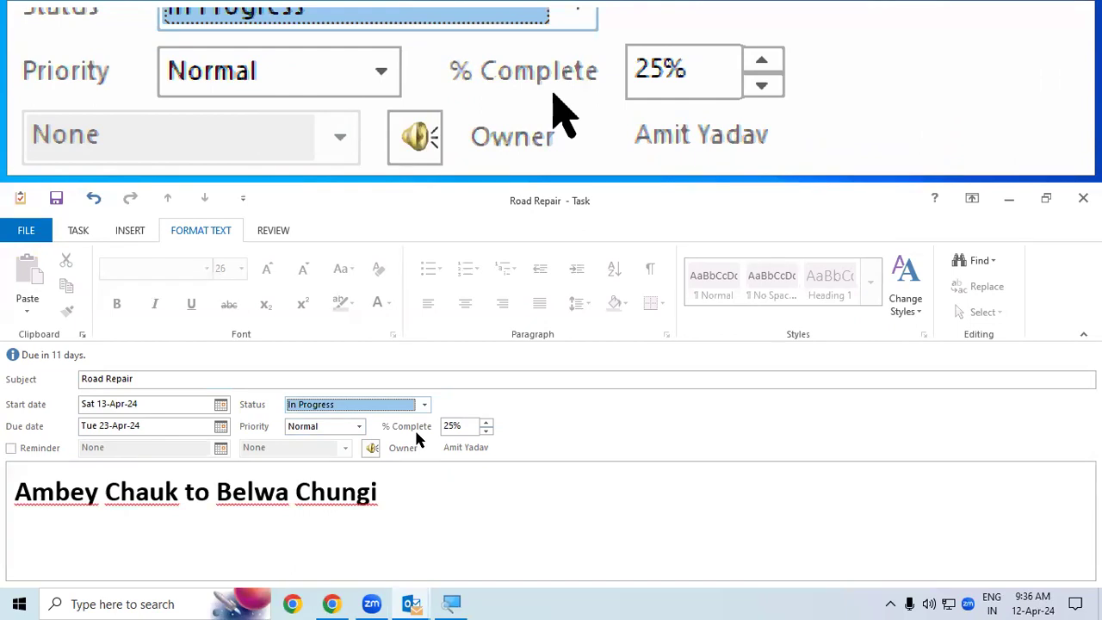
{"action": "key", "text": "super+Escape"}
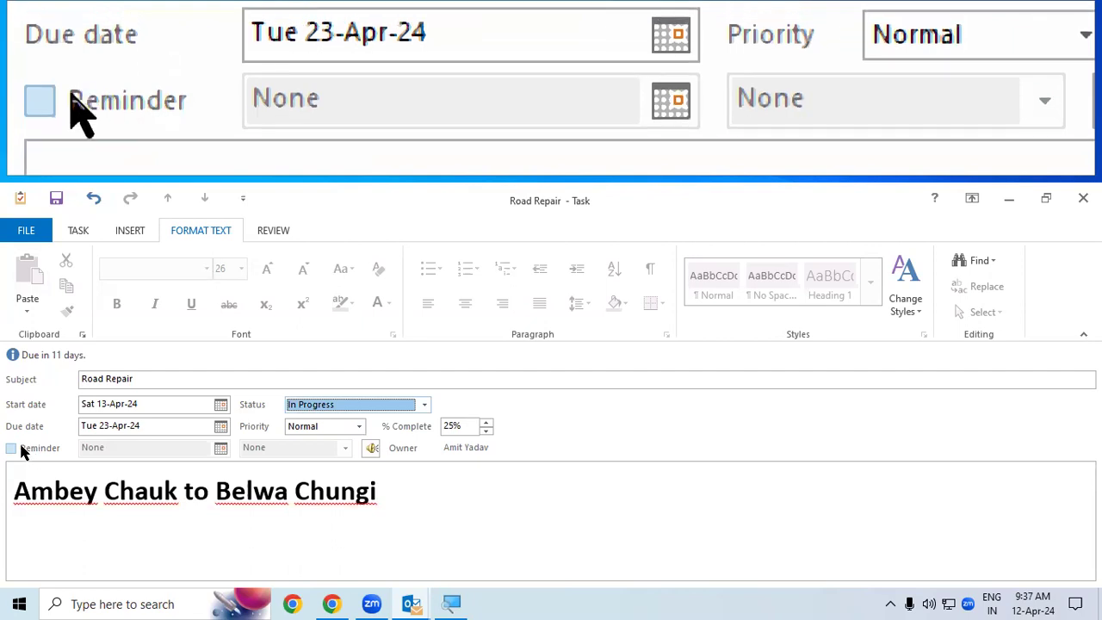
Step: Enable the task's reminder and set its date to Sun 21-Apr-24
{"action": "left_click", "coordinate": [12, 450]}
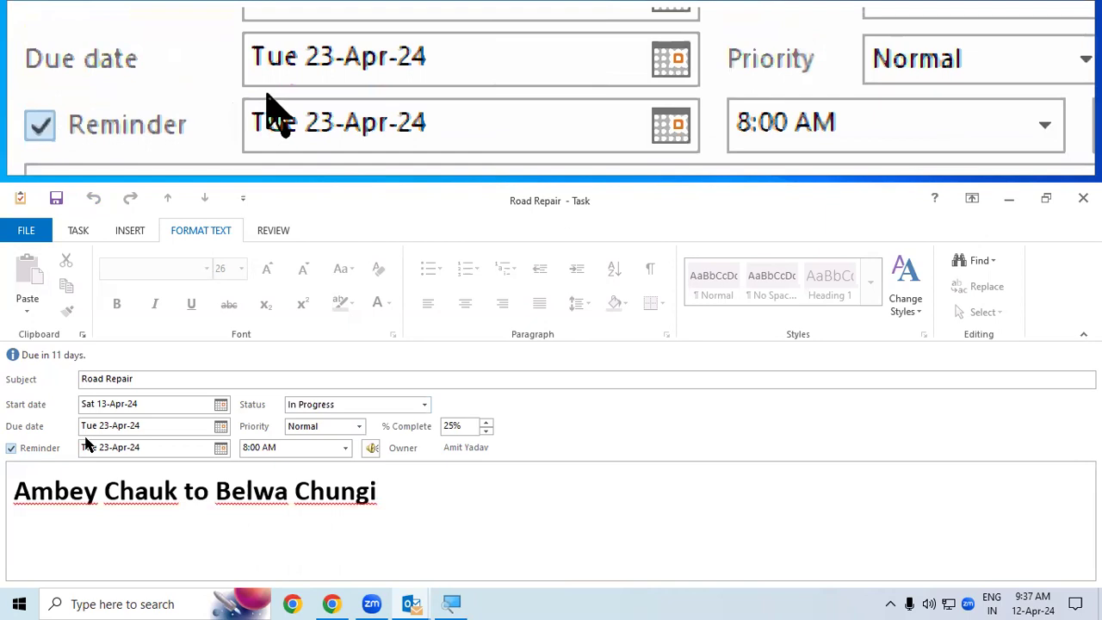
{"action": "left_click", "coordinate": [222, 449]}
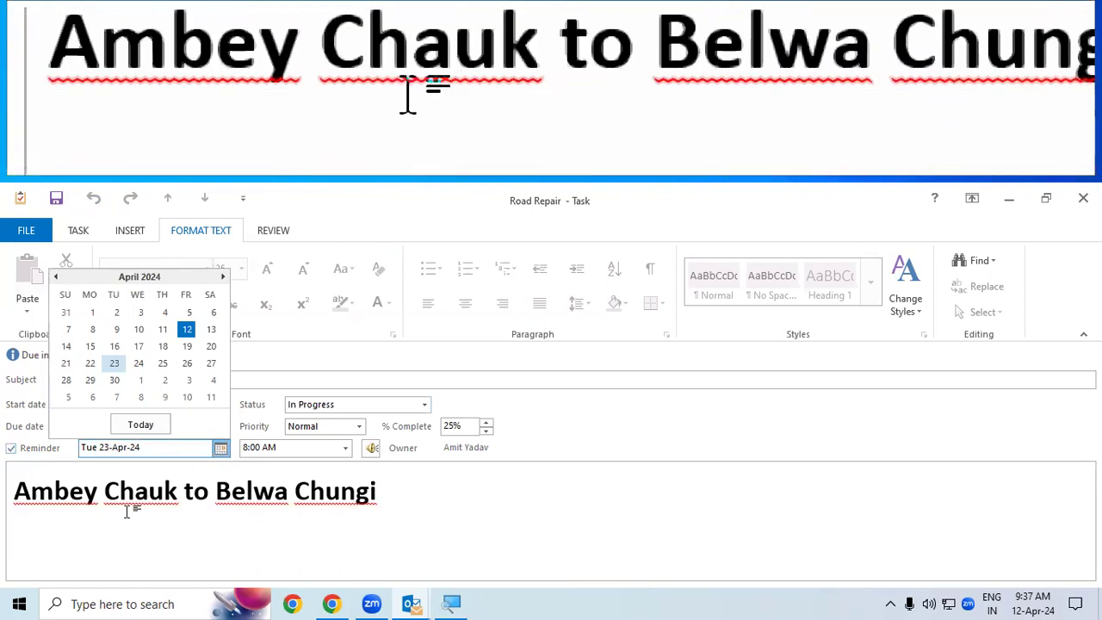
{"action": "left_click", "coordinate": [68, 366]}
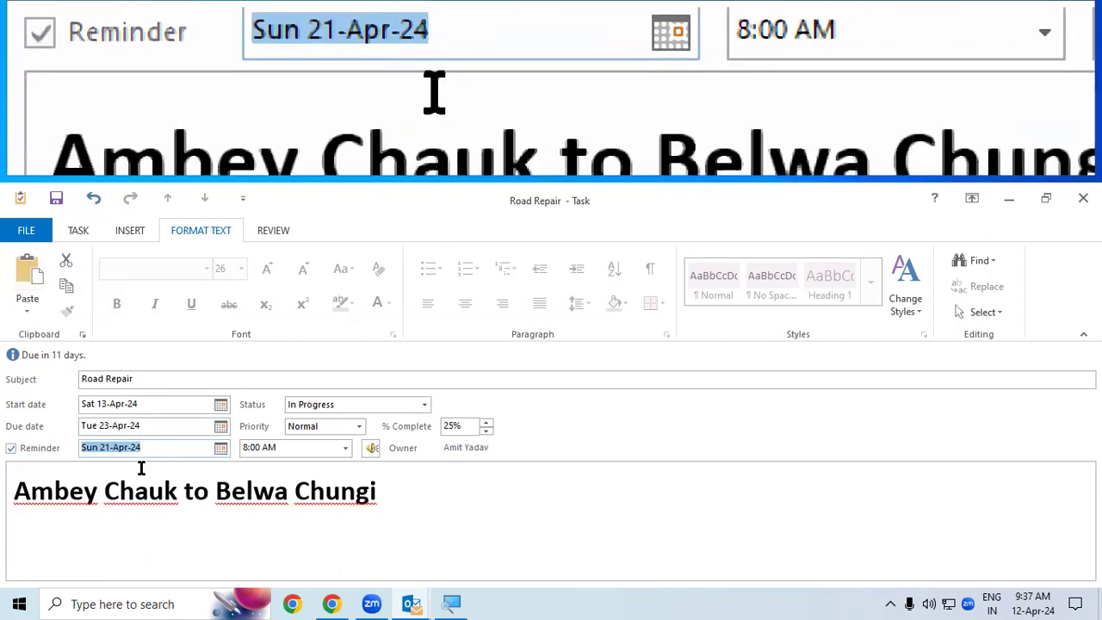
{"action": "left_click", "coordinate": [139, 466]}
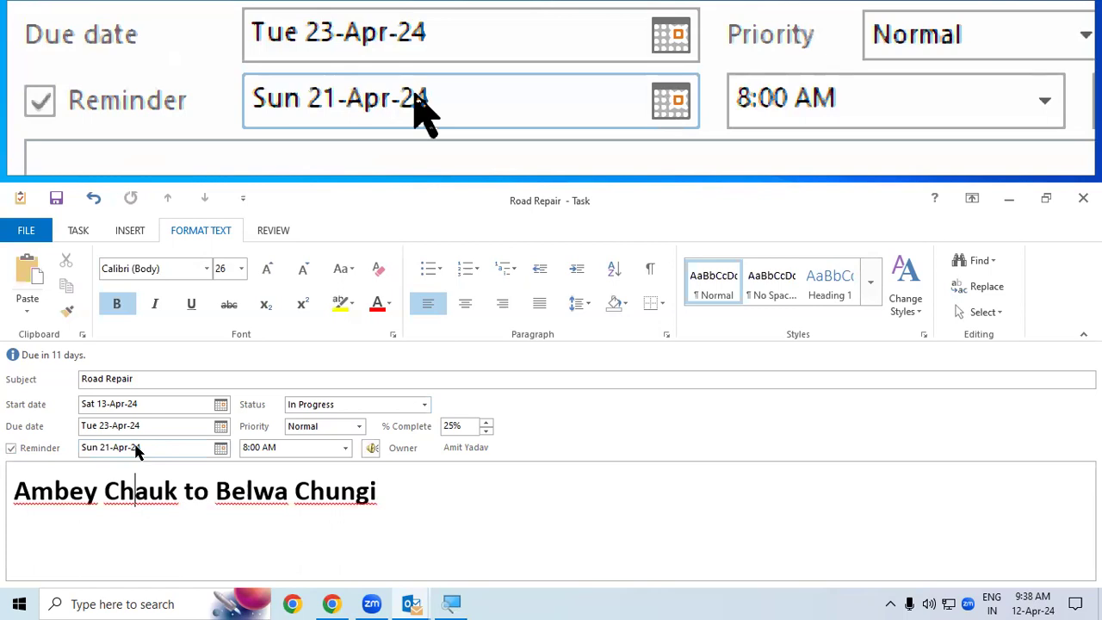
{"action": "left_click", "coordinate": [373, 450]}
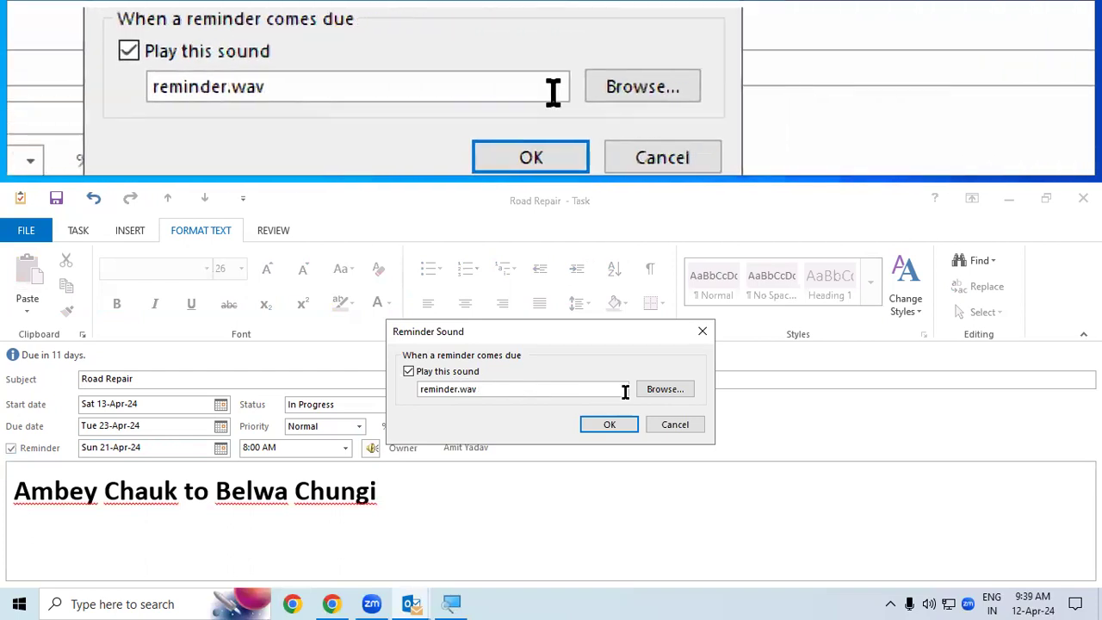
{"action": "left_click", "coordinate": [660, 395]}
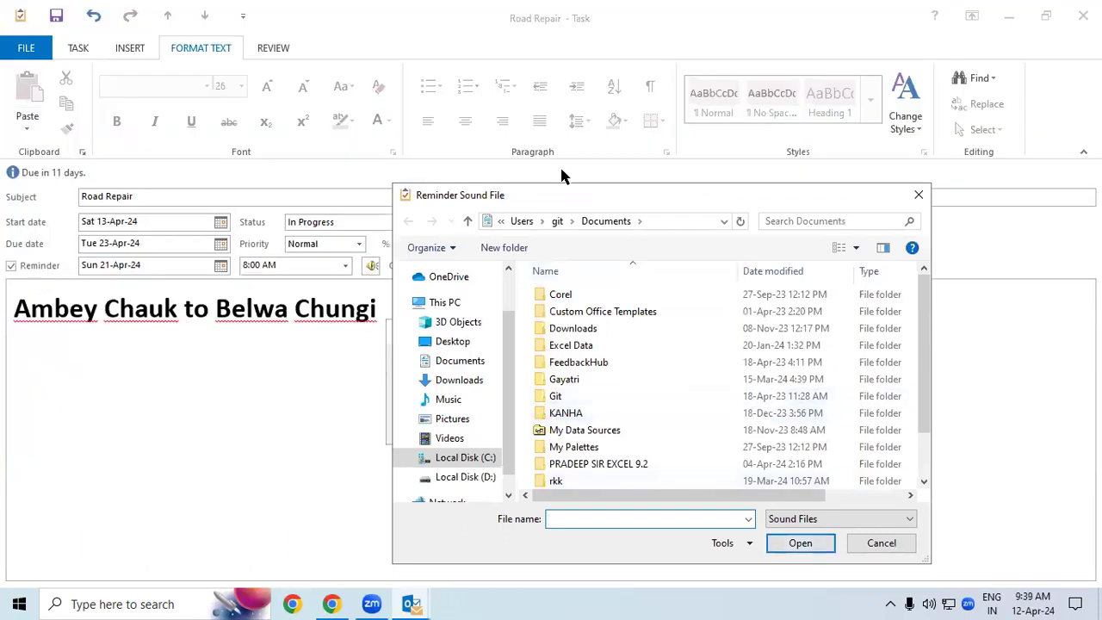
{"action": "left_click_drag", "start_coordinate": [561, 203], "coordinate": [396, 62]}
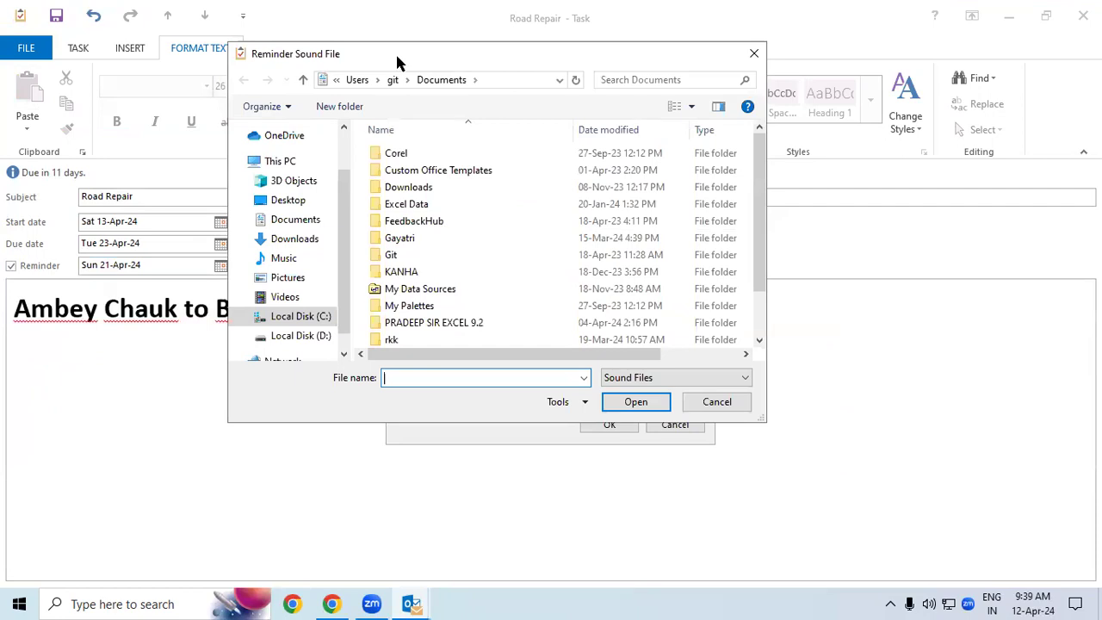
{"action": "left_click_drag", "start_coordinate": [398, 62], "coordinate": [638, 334]}
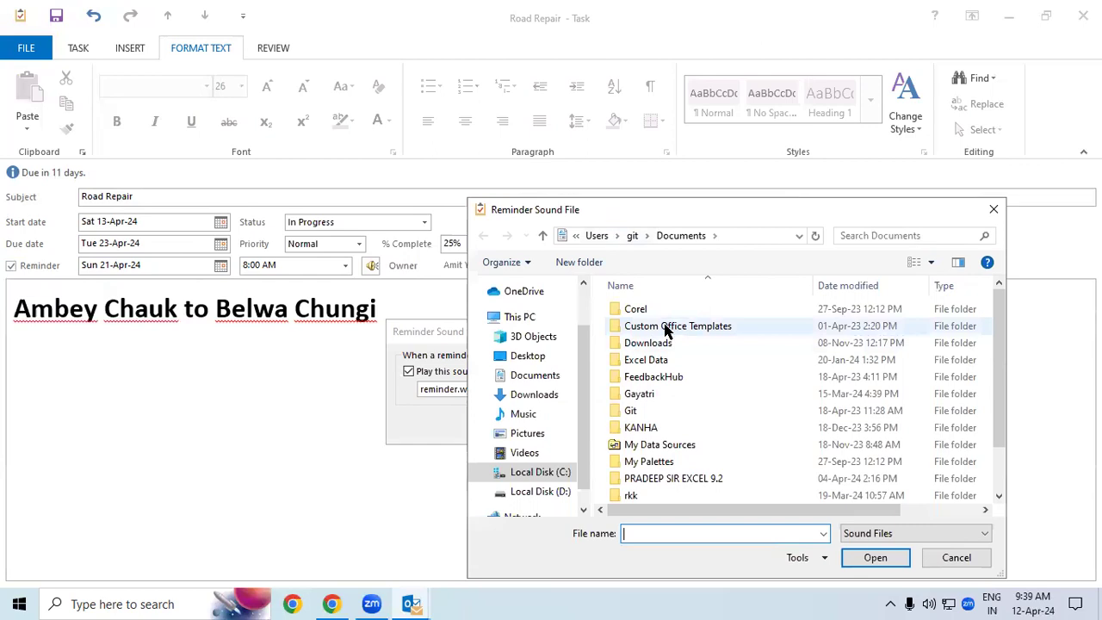
{"action": "left_click", "coordinate": [665, 325]}
{"action": "left_click", "coordinate": [646, 235]}
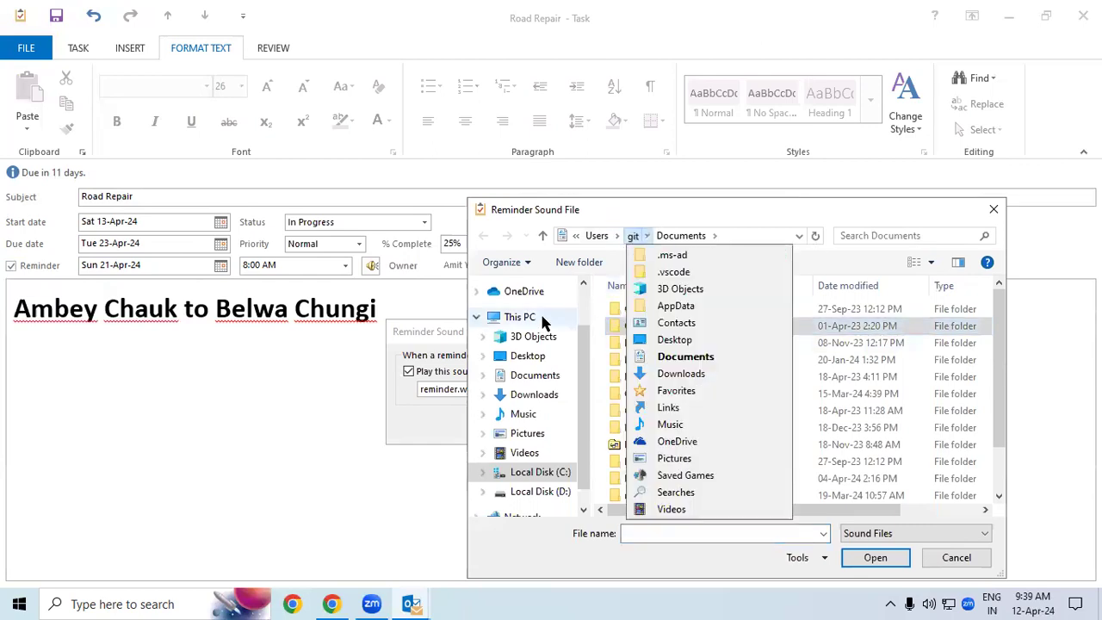
{"action": "left_click", "coordinate": [735, 201]}
{"action": "left_click_drag", "start_coordinate": [735, 201], "coordinate": [734, 206]}
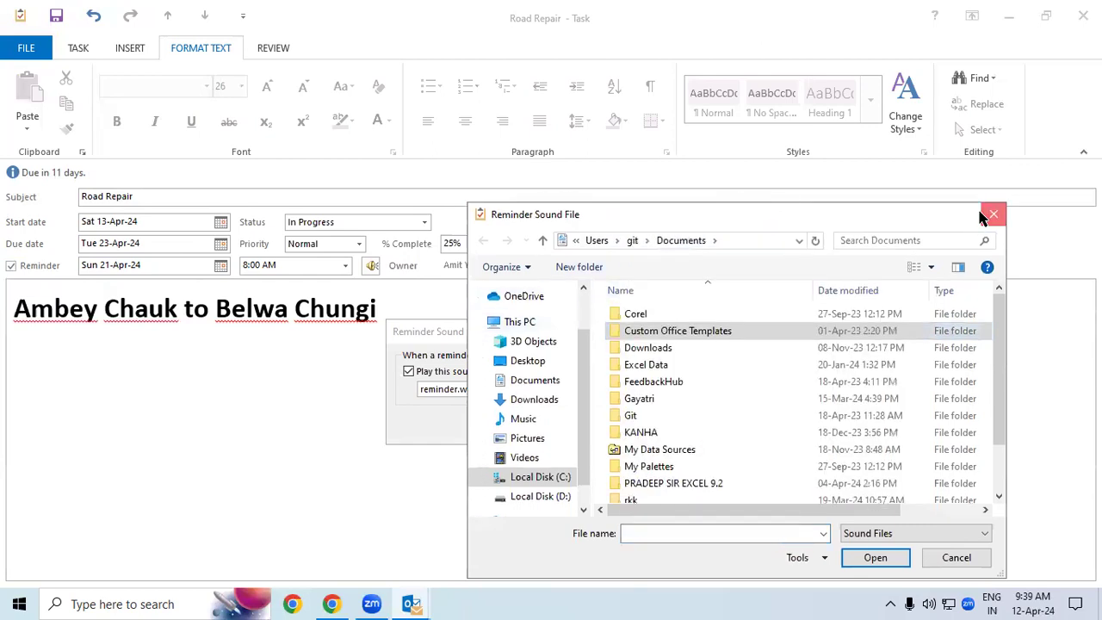
{"action": "left_click", "coordinate": [992, 214]}
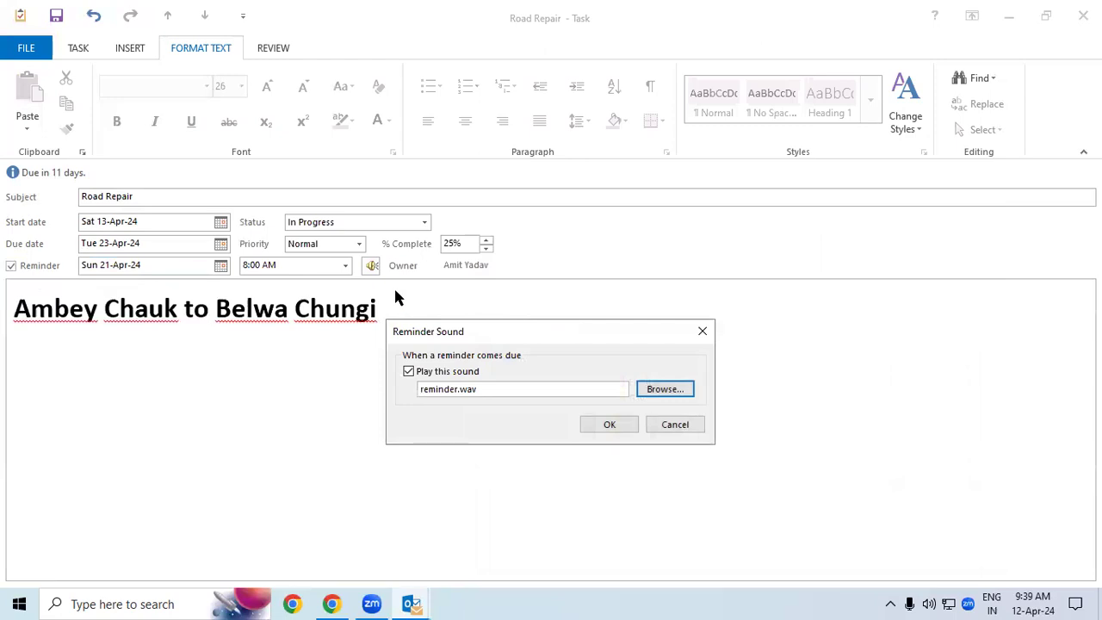
{"action": "left_click", "coordinate": [702, 332]}
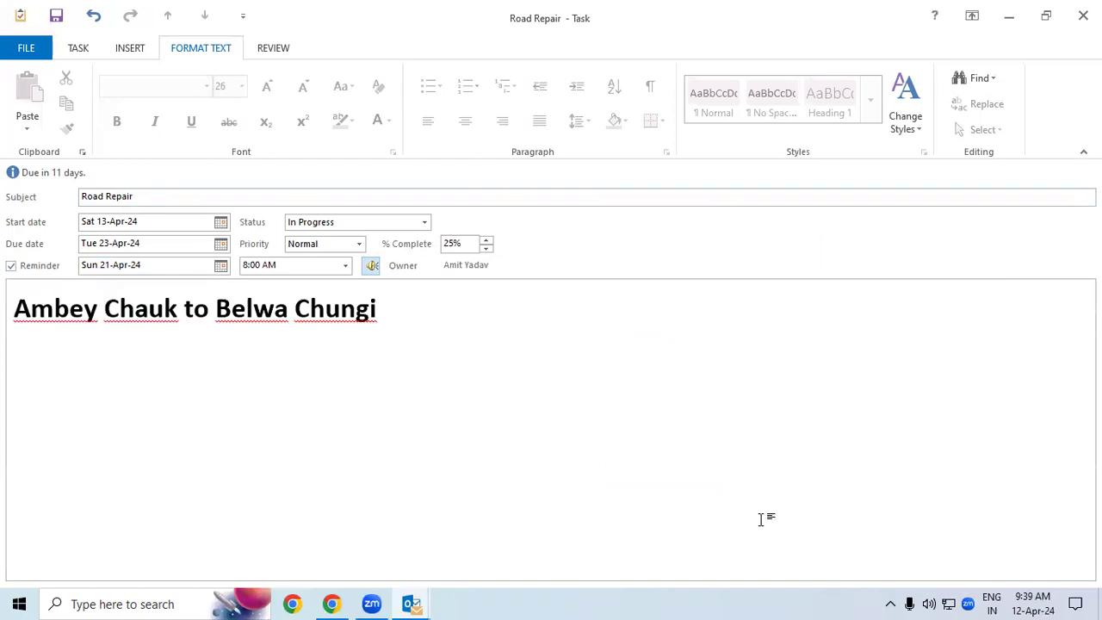
{"action": "left_click_drag", "start_coordinate": [676, 142], "coordinate": [686, 182]}
{"action": "mouse_move", "coordinate": [708, 133]}
{"action": "left_mouse_down"}
{"action": "mouse_move", "coordinate": [711, 143]}
{"action": "mouse_move", "coordinate": [726, 130]}
{"action": "mouse_move", "coordinate": [709, 138]}
{"action": "left_mouse_up"}
{"action": "left_click_drag", "start_coordinate": [675, 209], "coordinate": [763, 173]}
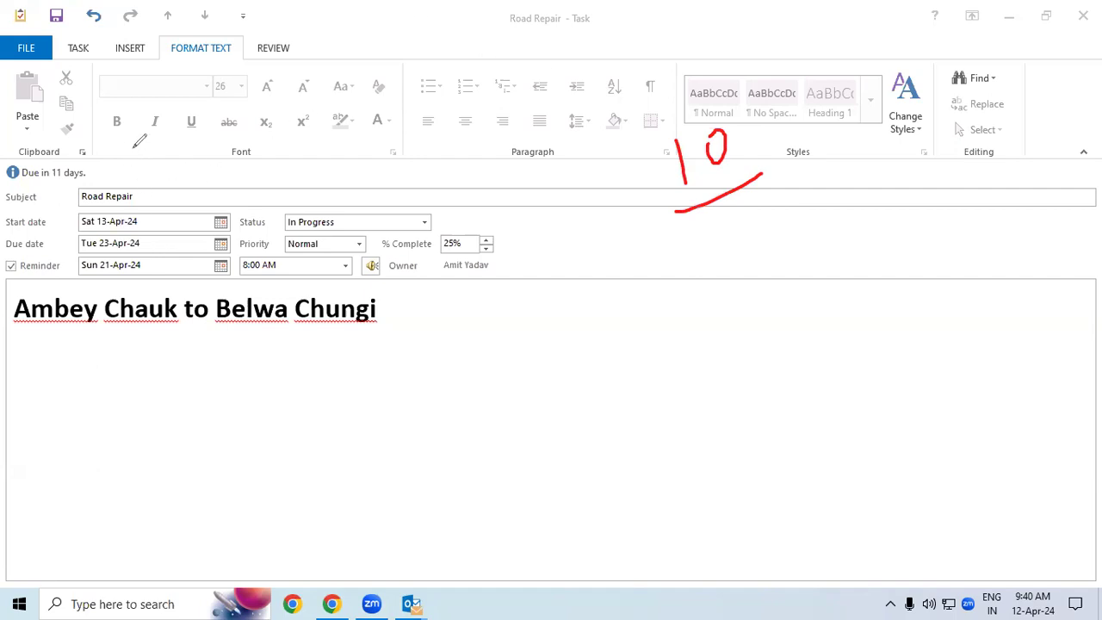
{"action": "mouse_move", "coordinate": [155, 105]}
{"action": "left_mouse_down"}
{"action": "mouse_move", "coordinate": [148, 129]}
{"action": "mouse_move", "coordinate": [187, 110]}
{"action": "mouse_move", "coordinate": [153, 104]}
{"action": "left_mouse_up"}
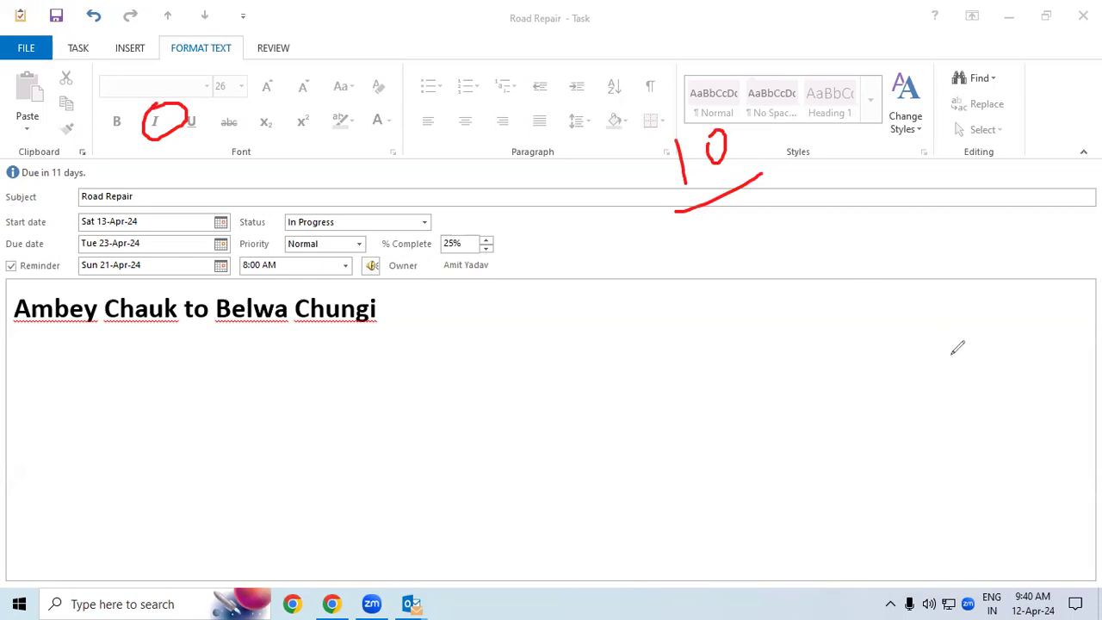
{"action": "left_click", "coordinate": [262, 402]}
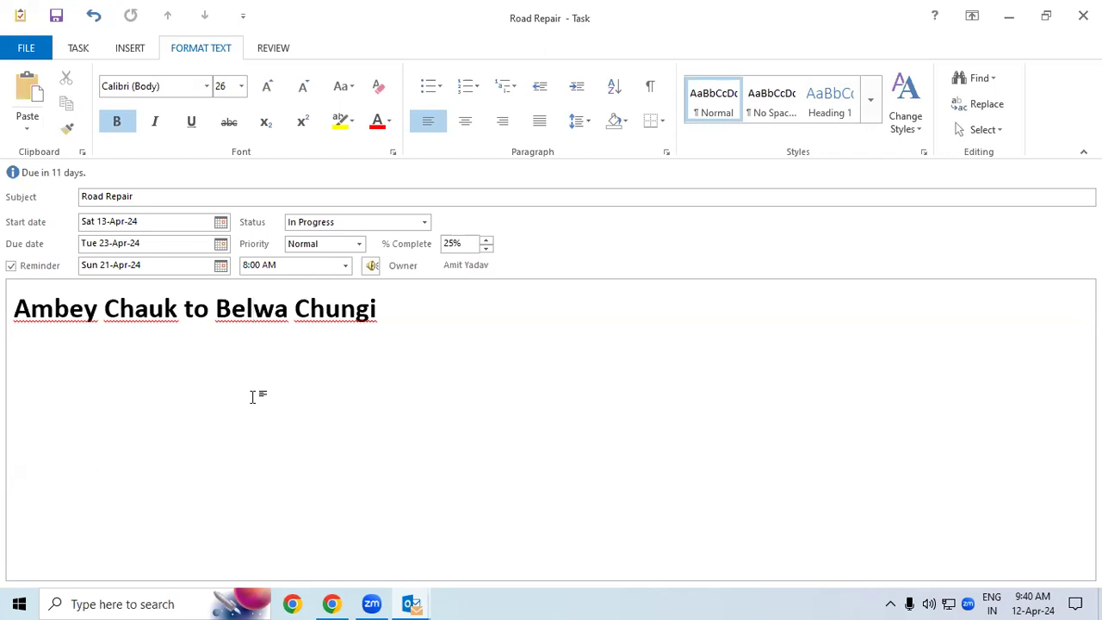
Step: Convert the Road Repair task into an assignment with Assign Task, ready for recipients in To
{"action": "left_click", "coordinate": [74, 51]}
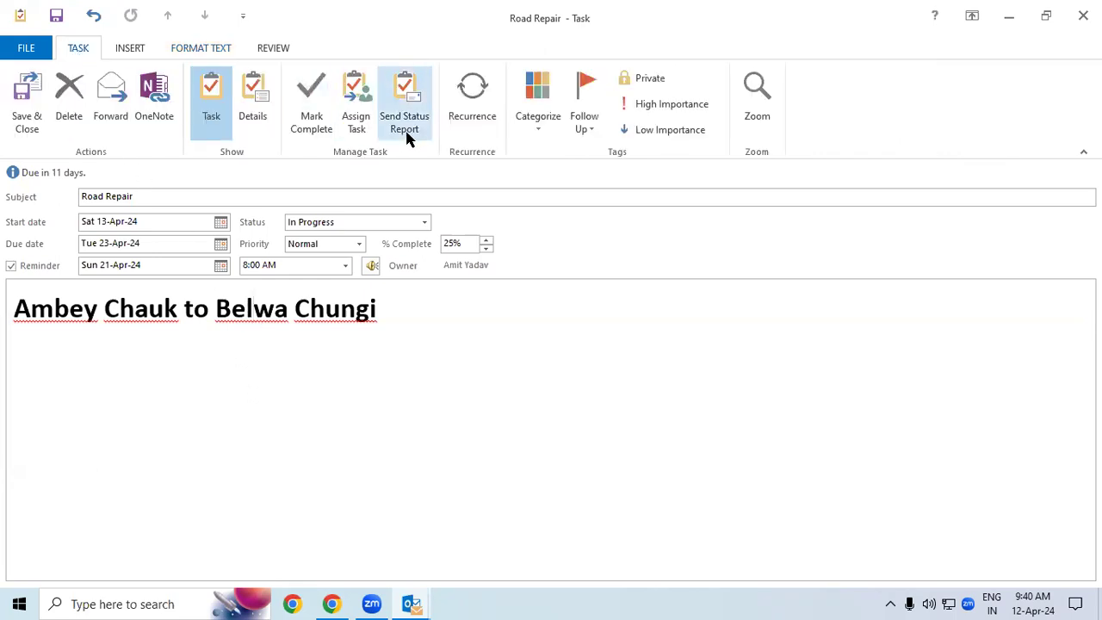
{"action": "left_click", "coordinate": [366, 83]}
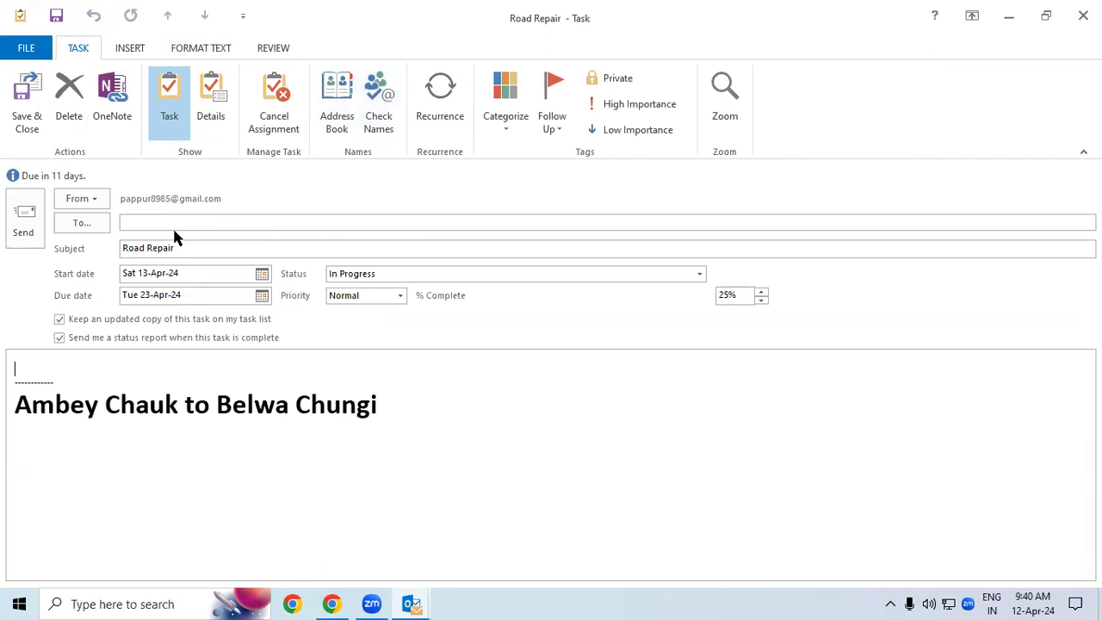
{"action": "left_click", "coordinate": [134, 220]}
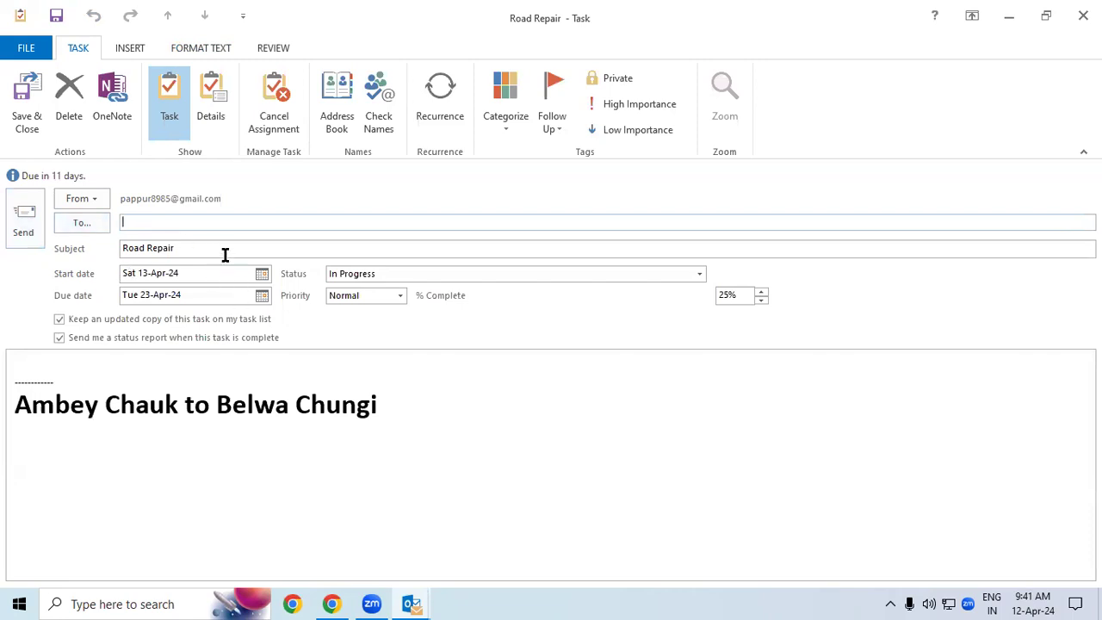
Step: Add the first two recipients from the autocomplete suggestions
{"action": "type", "text": "g"}
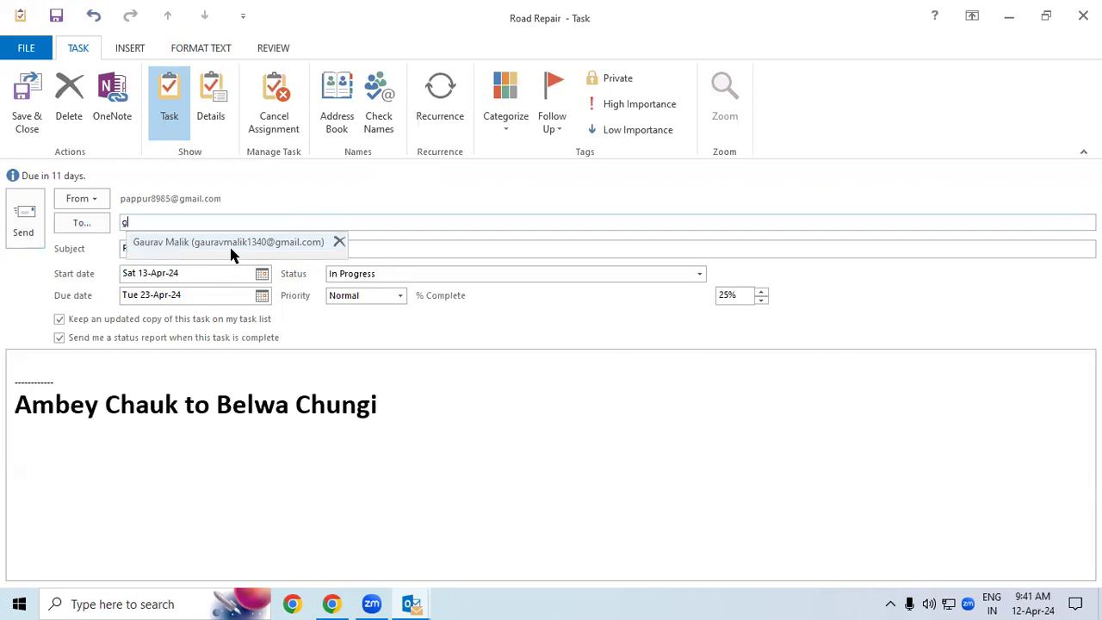
{"action": "left_click", "coordinate": [230, 250]}
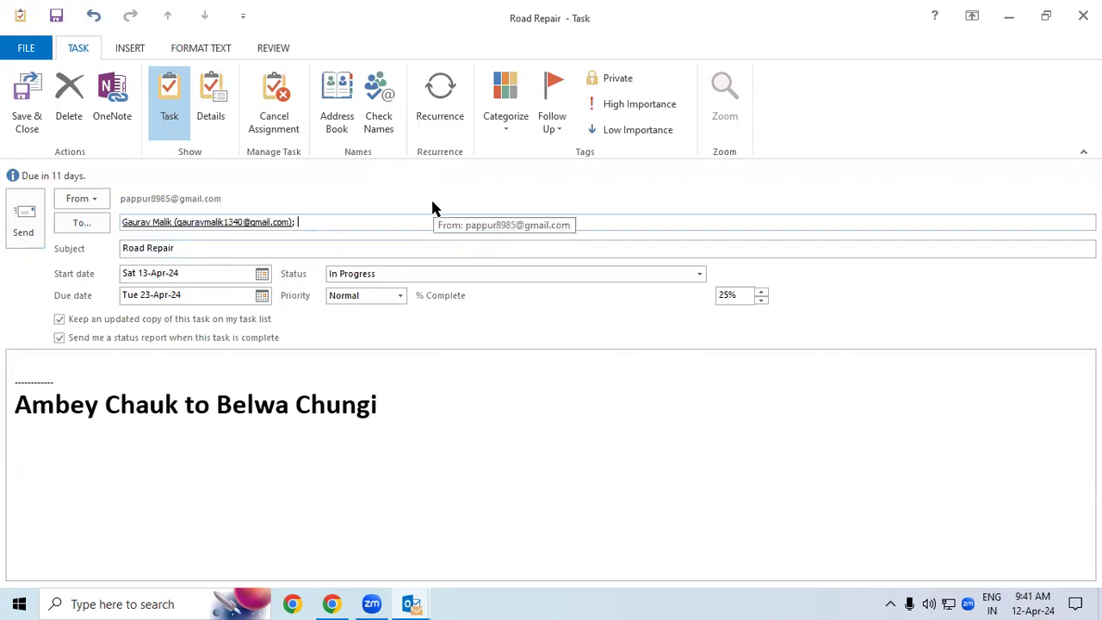
{"action": "type", "text": "r"}
{"action": "left_click", "coordinate": [404, 242]}
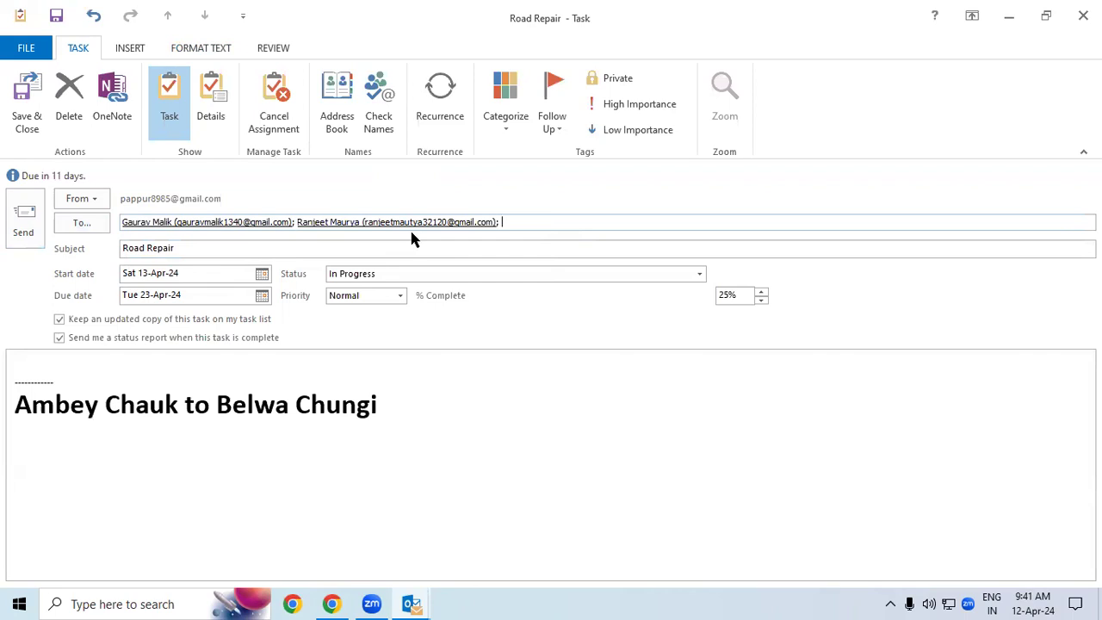
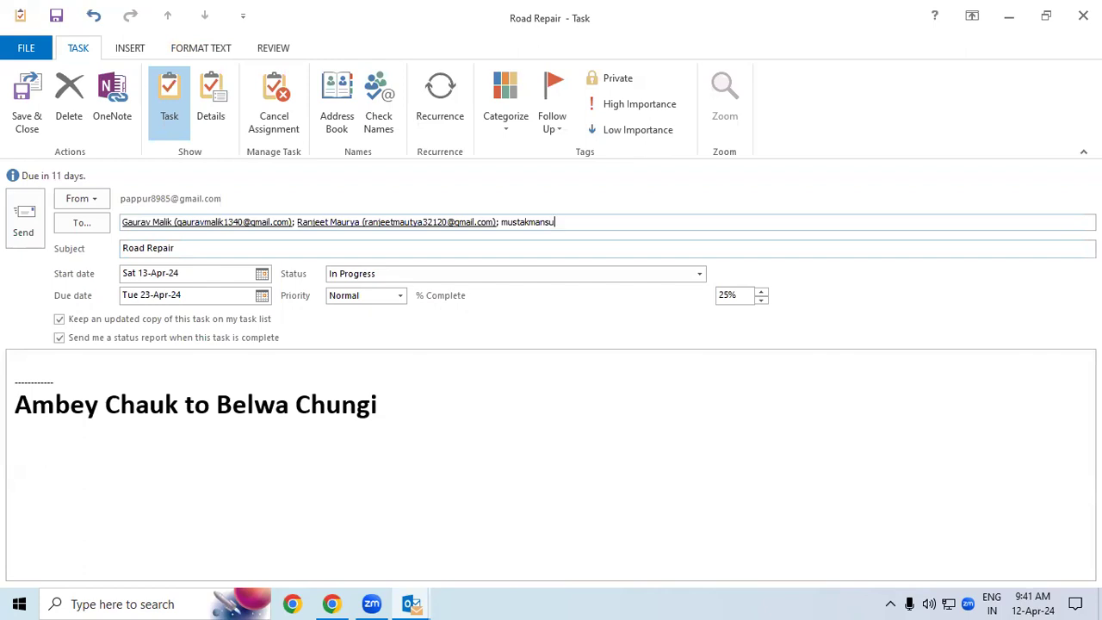
Step: Enter the third recipient's Gmail address and send the assignment
{"action": "type", "text": ";"}
{"action": "left_click", "coordinate": [27, 225]}
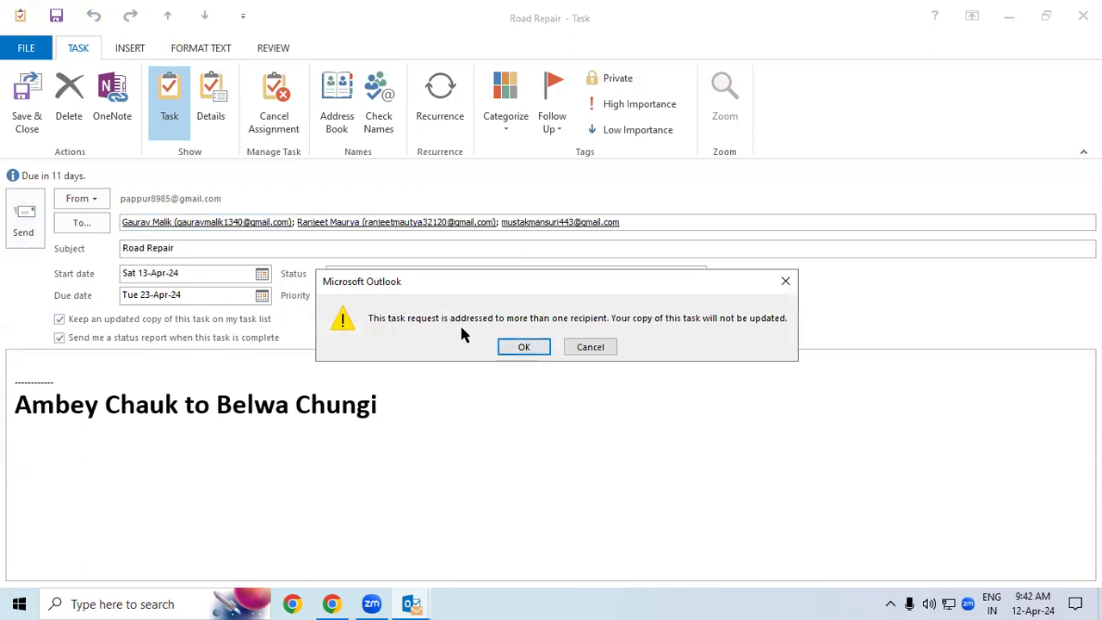
Step: Accept the multiple-recipient warning, then view the second account's empty Outbox
{"action": "left_click", "coordinate": [519, 348]}
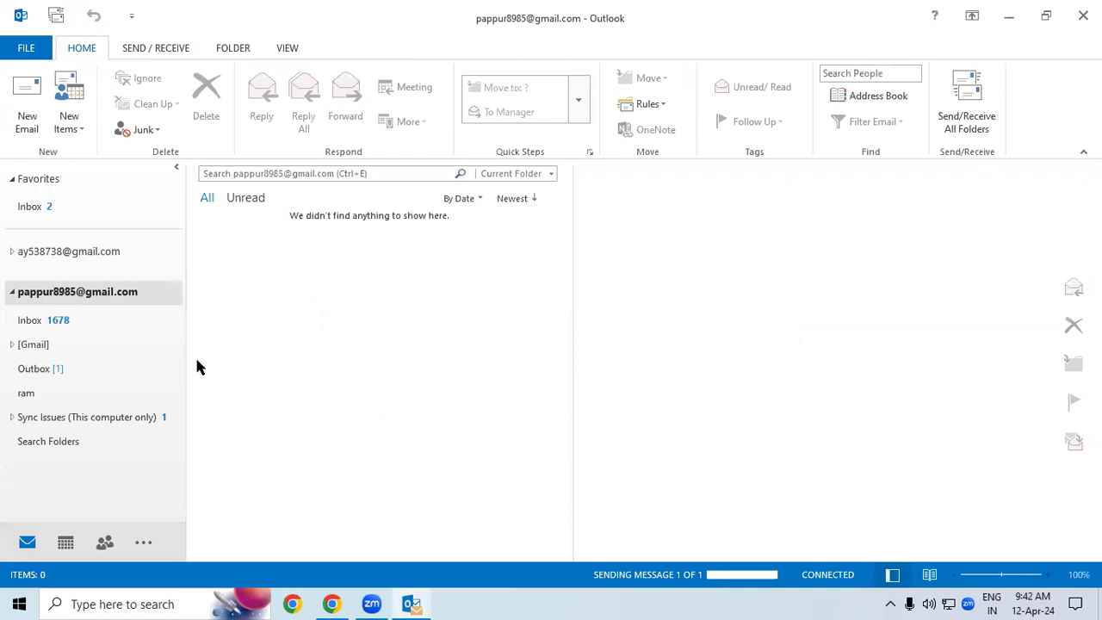
{"action": "left_click", "coordinate": [47, 374]}
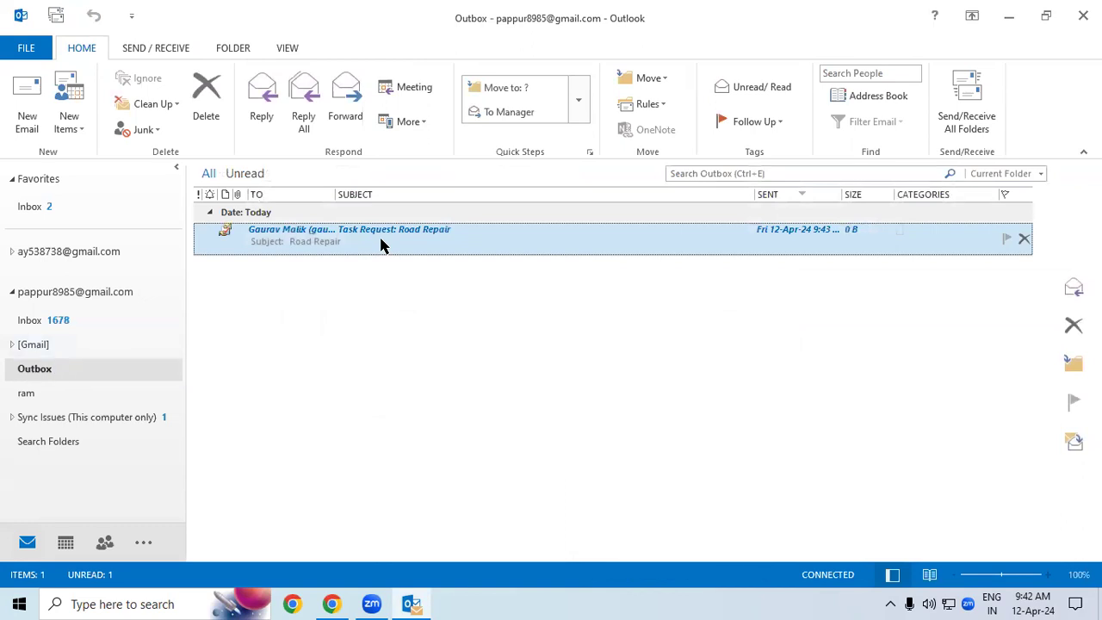
{"action": "left_click", "coordinate": [77, 370]}
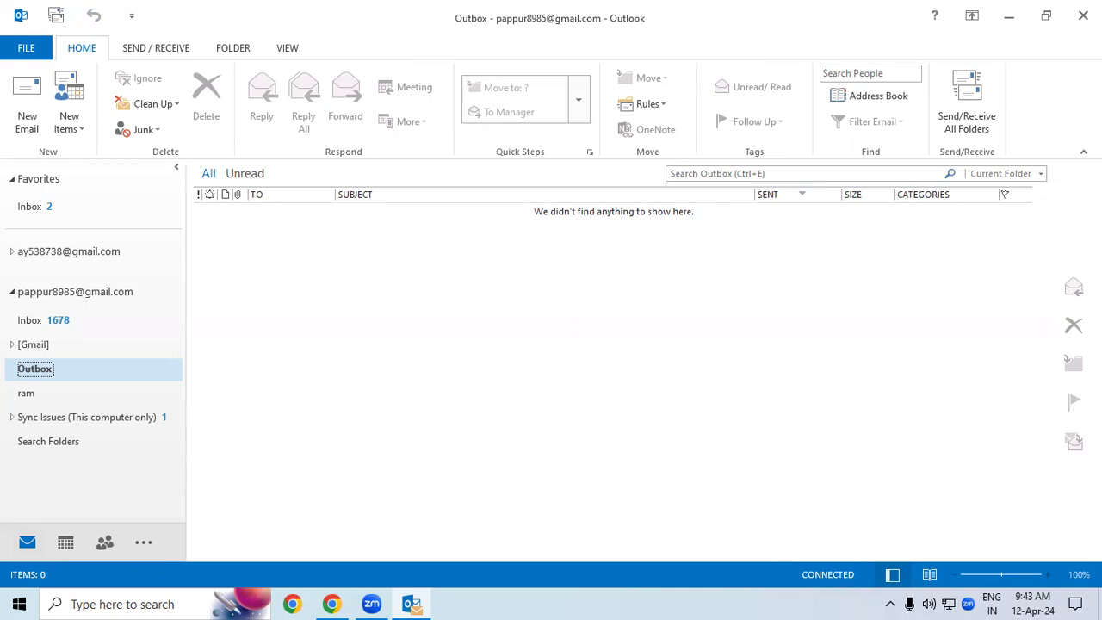
Step: Start a new untitled task from New Items, then close it unsaved
{"action": "left_click", "coordinate": [314, 304]}
{"action": "left_click", "coordinate": [80, 125]}
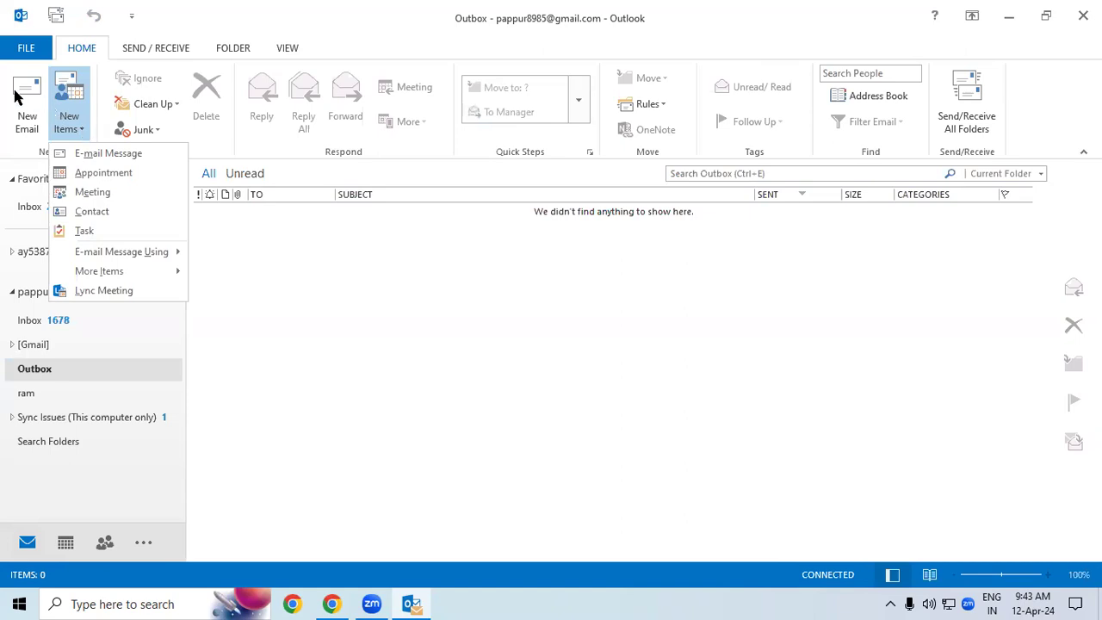
{"action": "left_click", "coordinate": [81, 231]}
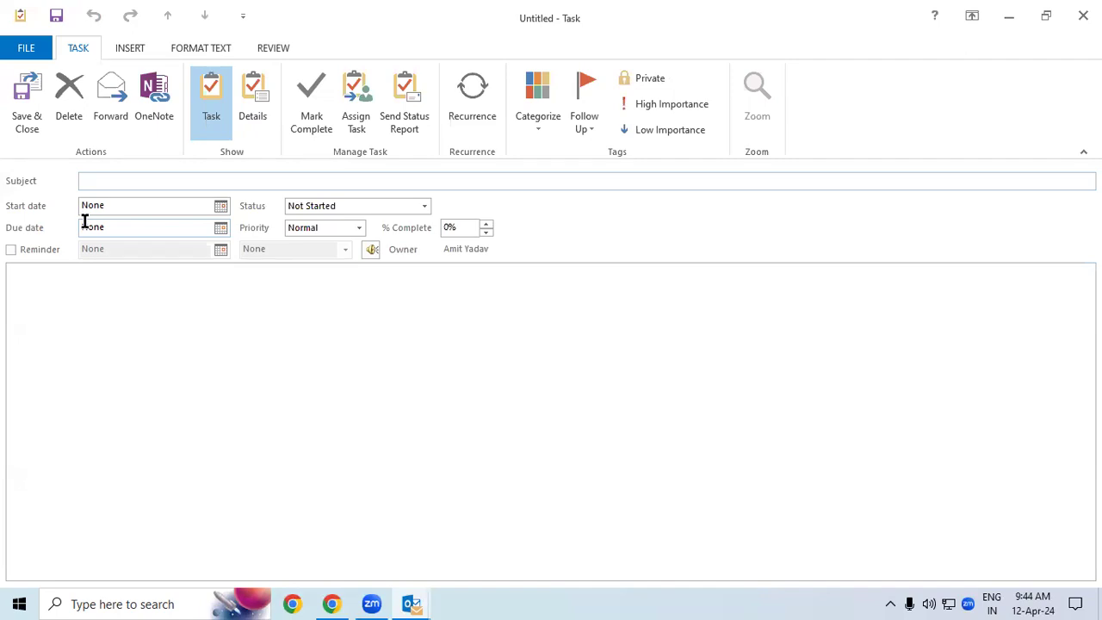
{"action": "left_click", "coordinate": [1084, 15]}
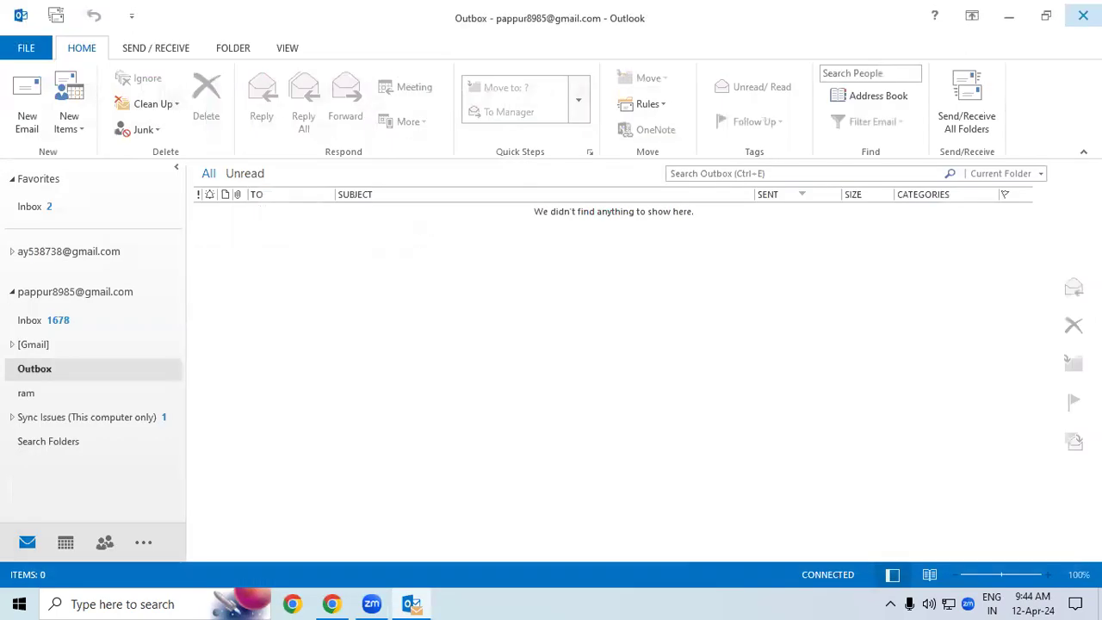
Step: Open the Inbox and select the newest 'Re: Task Request: Road Repair' reply
{"action": "left_click", "coordinate": [89, 320]}
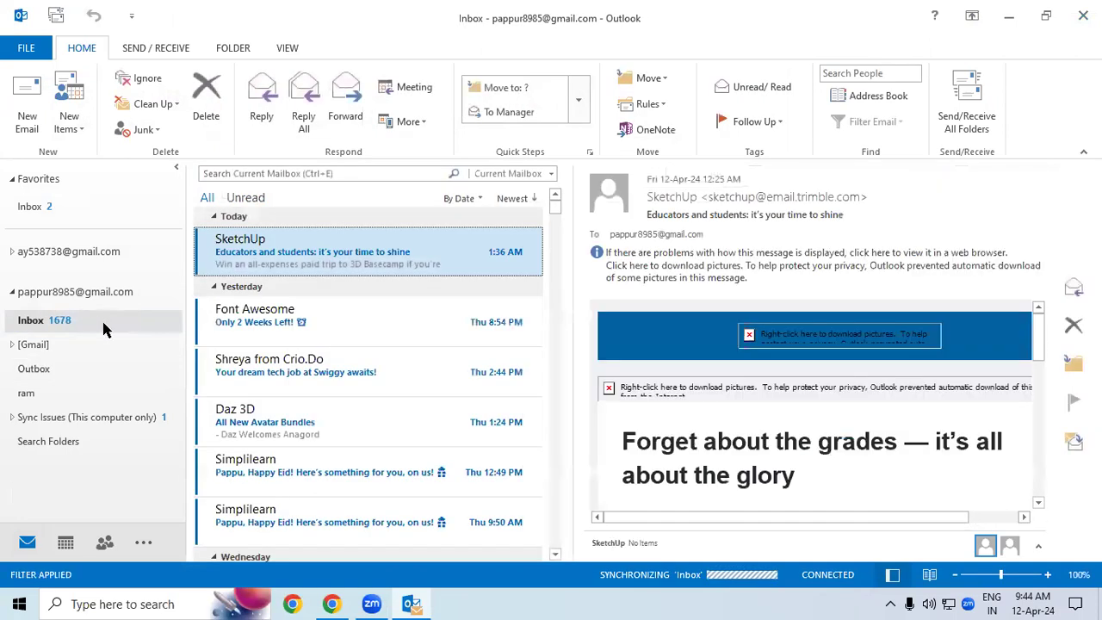
{"action": "left_click", "coordinate": [99, 323]}
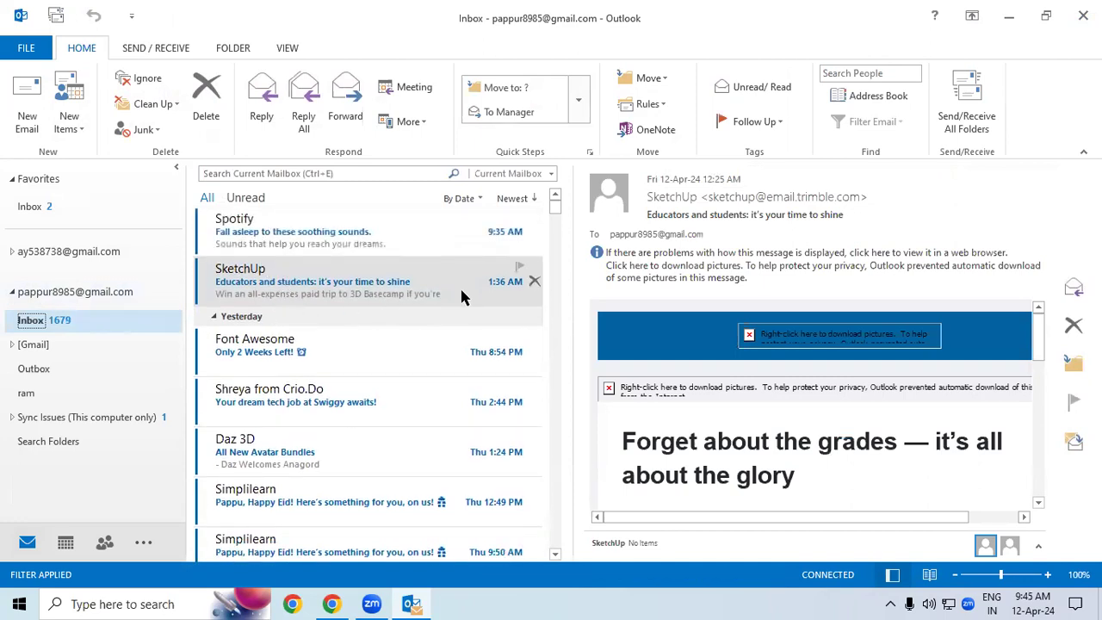
{"action": "left_click", "coordinate": [450, 238]}
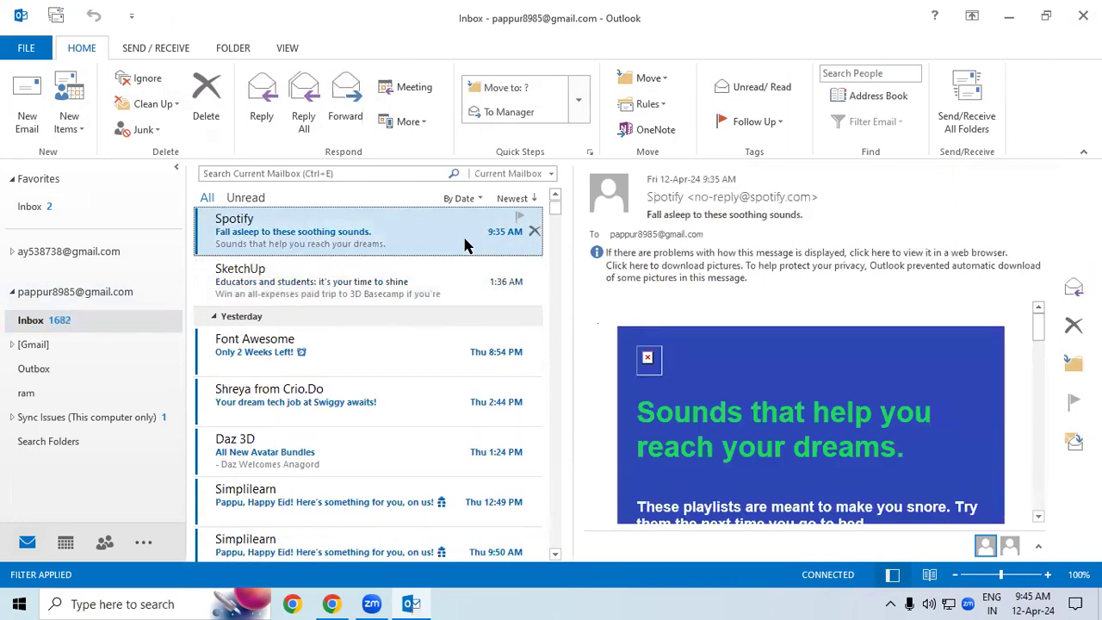
{"action": "left_click", "coordinate": [556, 196]}
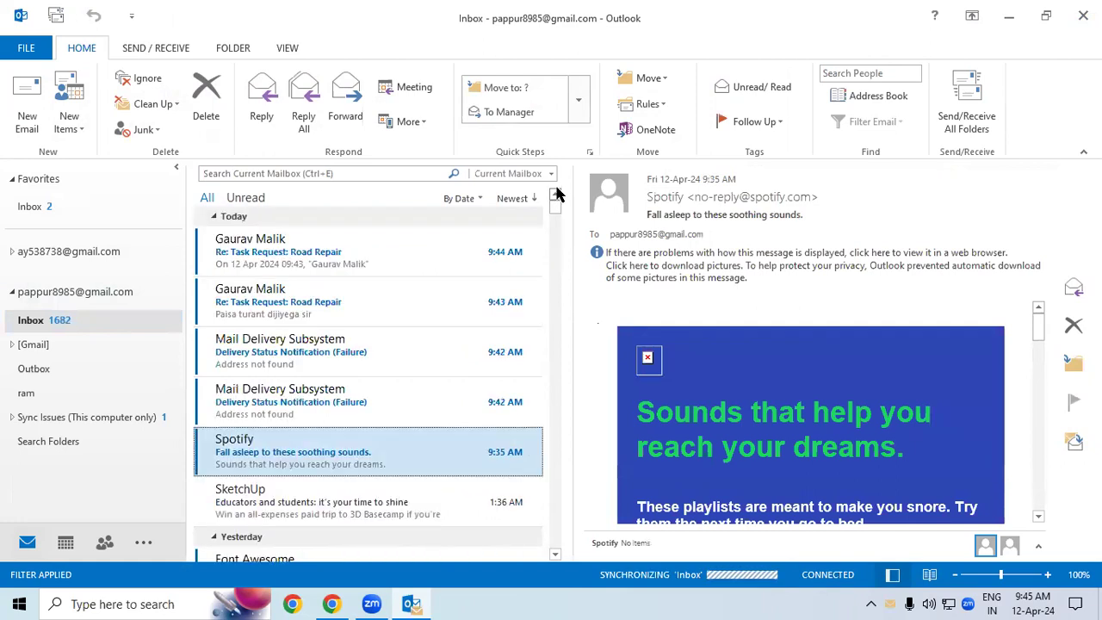
{"action": "left_click", "coordinate": [383, 263]}
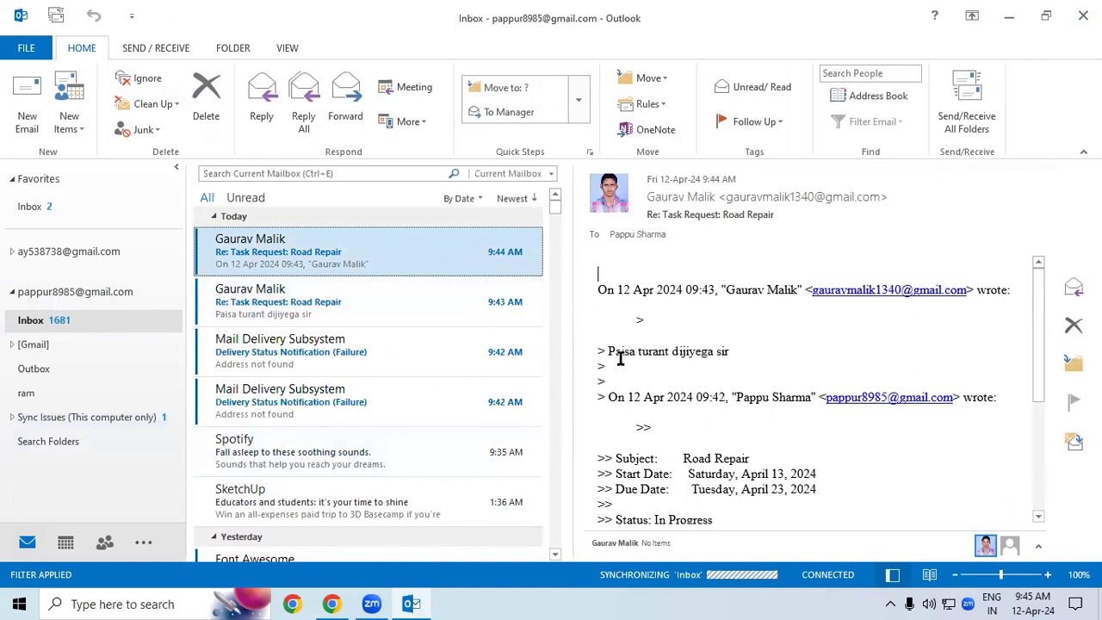
Step: Highlight the quoted reply line 'Paisa turant dijiyega sir' in the reading pane
{"action": "left_click_drag", "start_coordinate": [609, 352], "coordinate": [739, 357]}
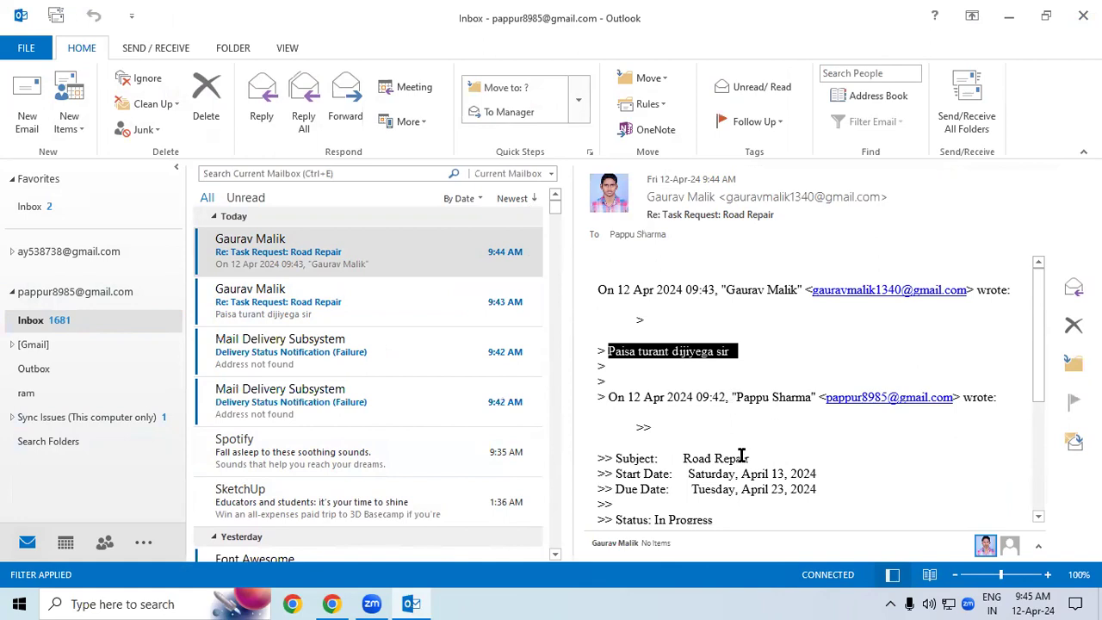
{"action": "left_click", "coordinate": [758, 369]}
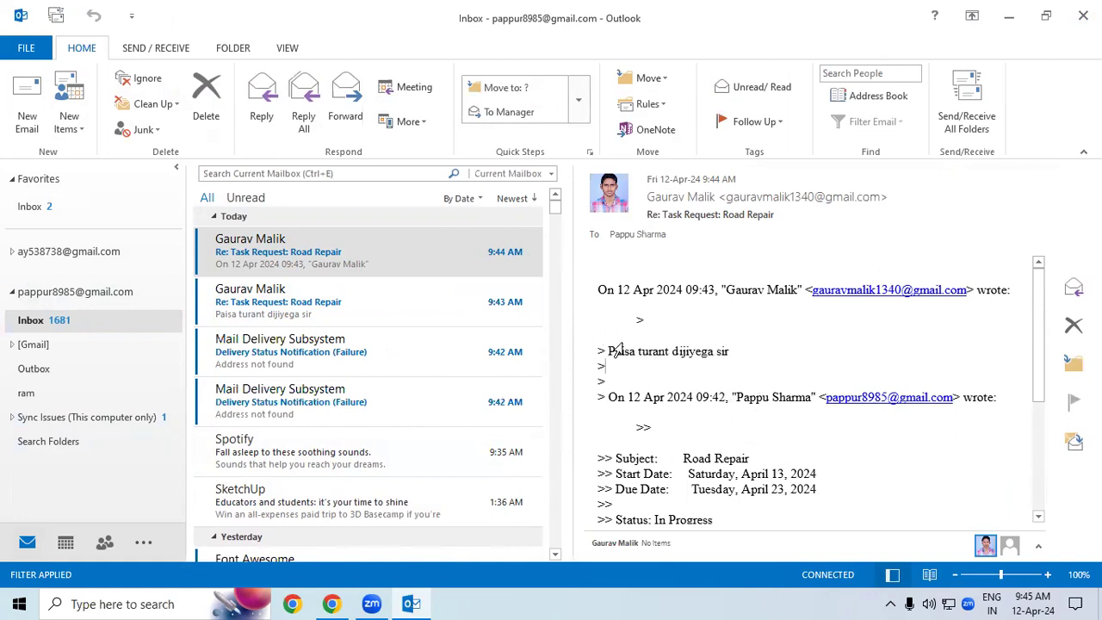
{"action": "left_click_drag", "start_coordinate": [730, 353], "coordinate": [609, 342]}
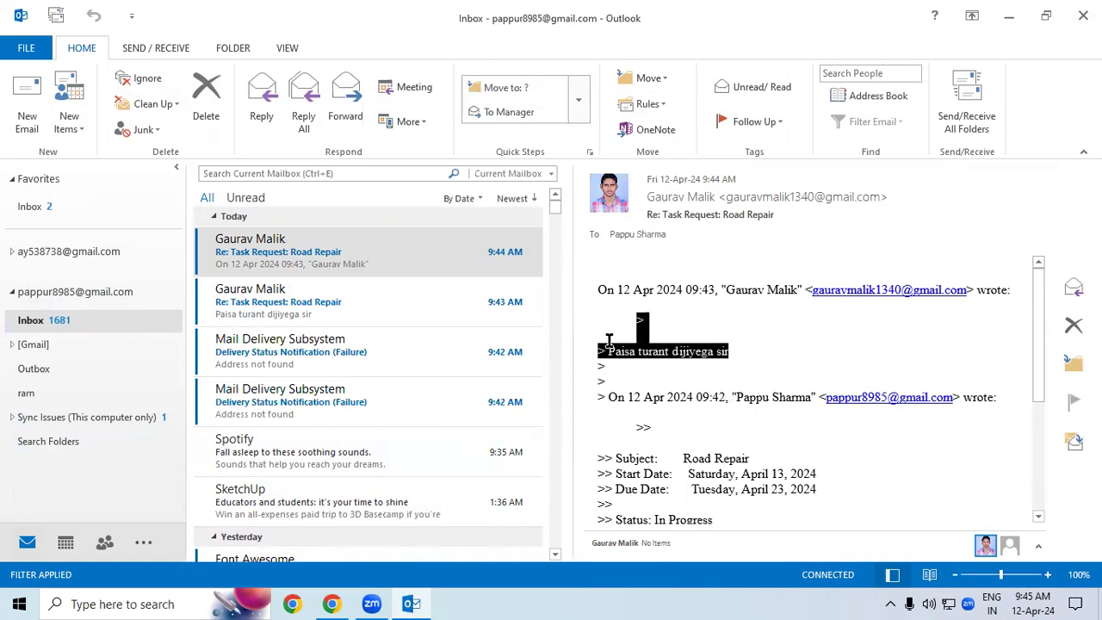
{"action": "scroll", "coordinate": [681, 387], "scroll_direction": "down", "scroll_amount": 3}
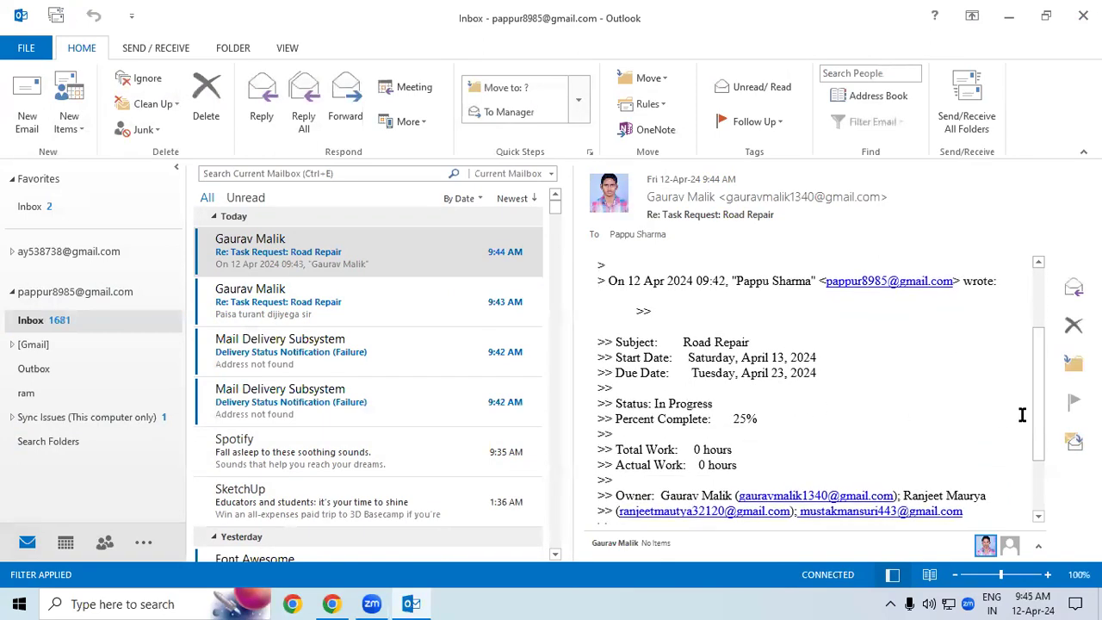
{"action": "scroll", "coordinate": [1045, 363], "scroll_direction": "down", "scroll_amount": 2}
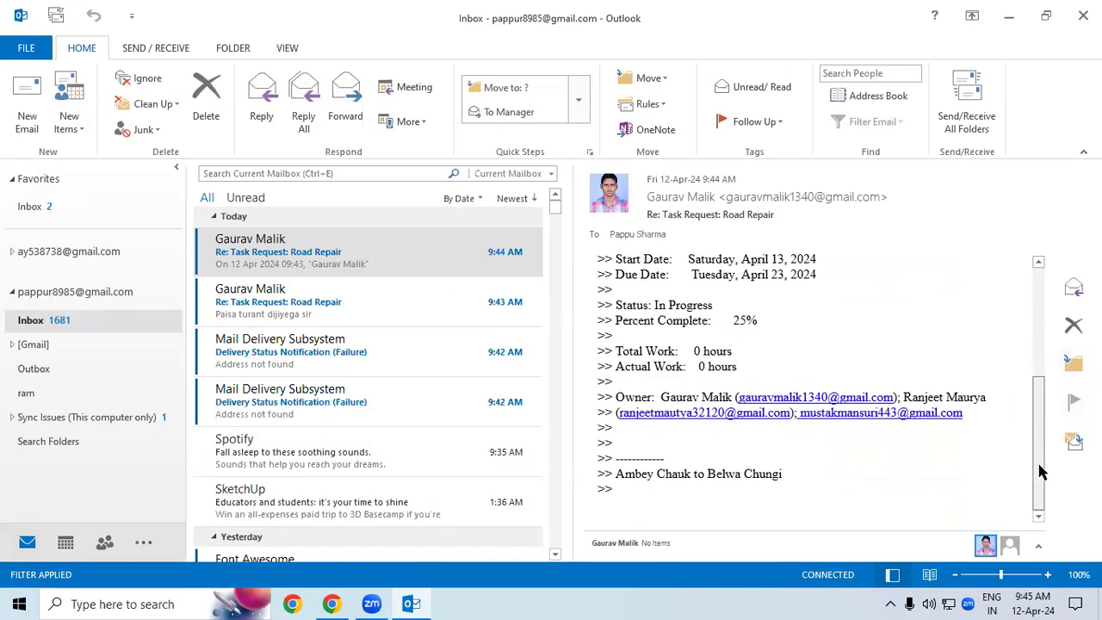
{"action": "scroll", "coordinate": [1025, 370], "scroll_direction": "up", "scroll_amount": 3}
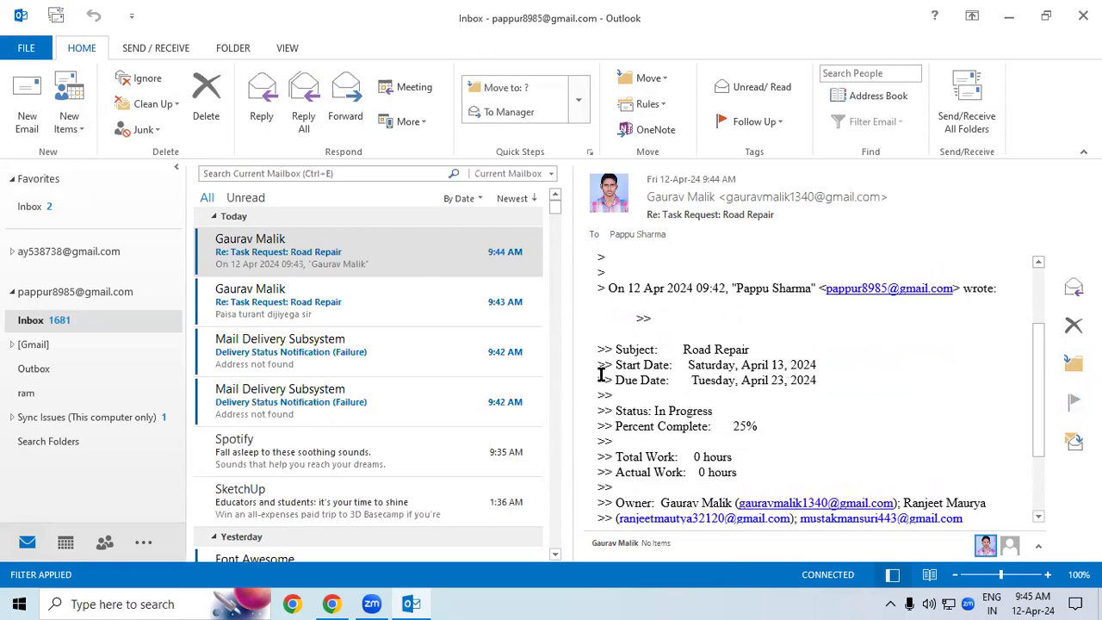
Step: Highlight the task's subject, start and due dates, In Progress status and 25% completion
{"action": "left_click_drag", "start_coordinate": [694, 348], "coordinate": [759, 349]}
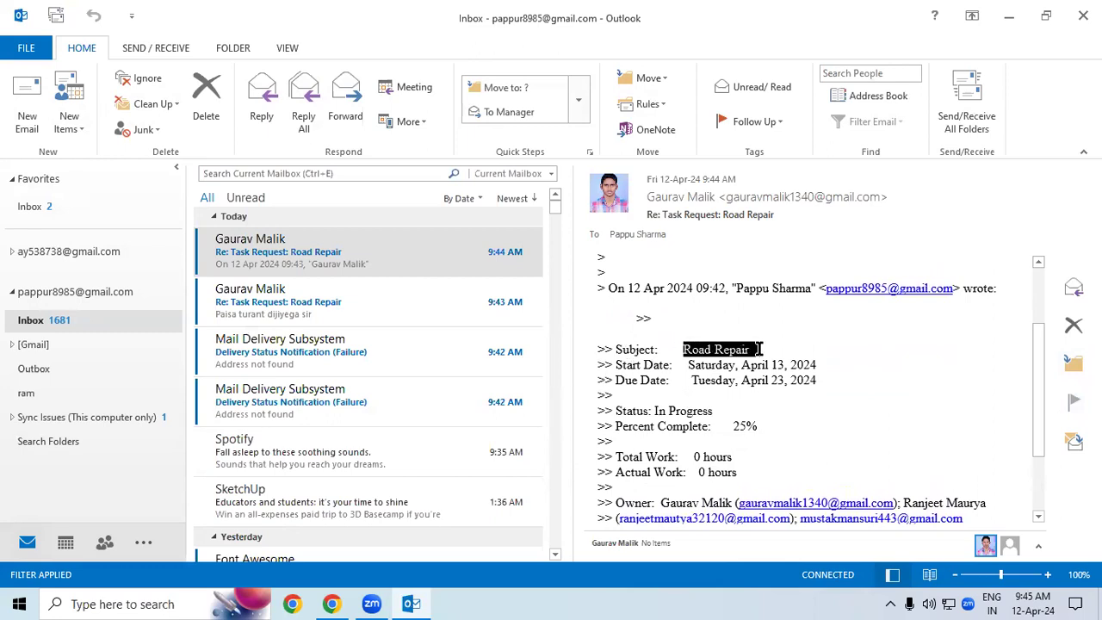
{"action": "left_click_drag", "start_coordinate": [693, 366], "coordinate": [864, 365]}
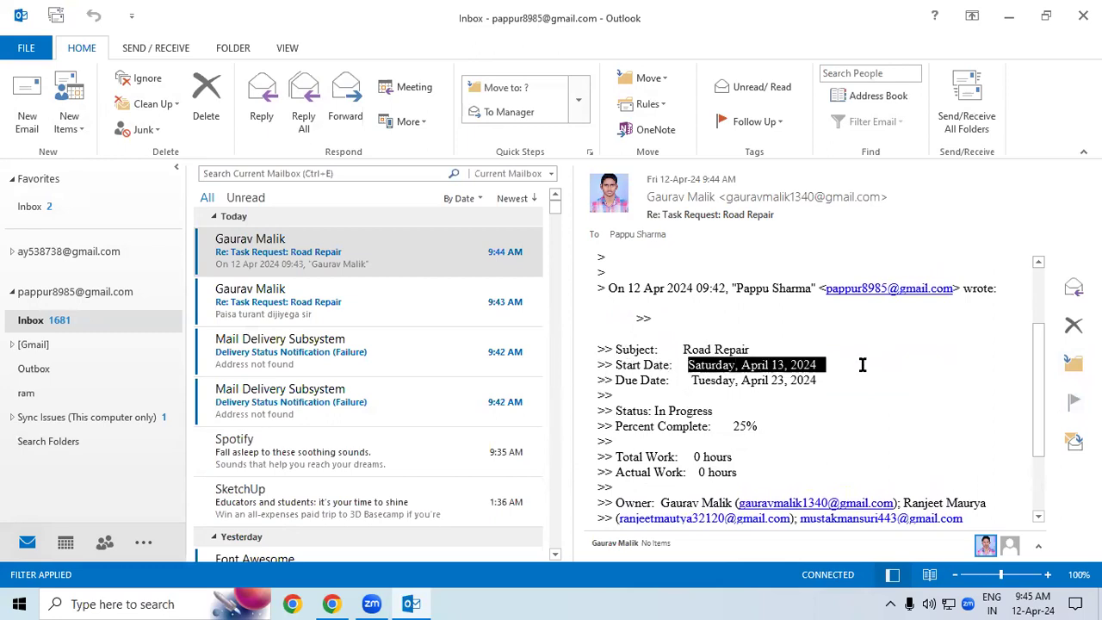
{"action": "left_click_drag", "start_coordinate": [661, 392], "coordinate": [852, 384]}
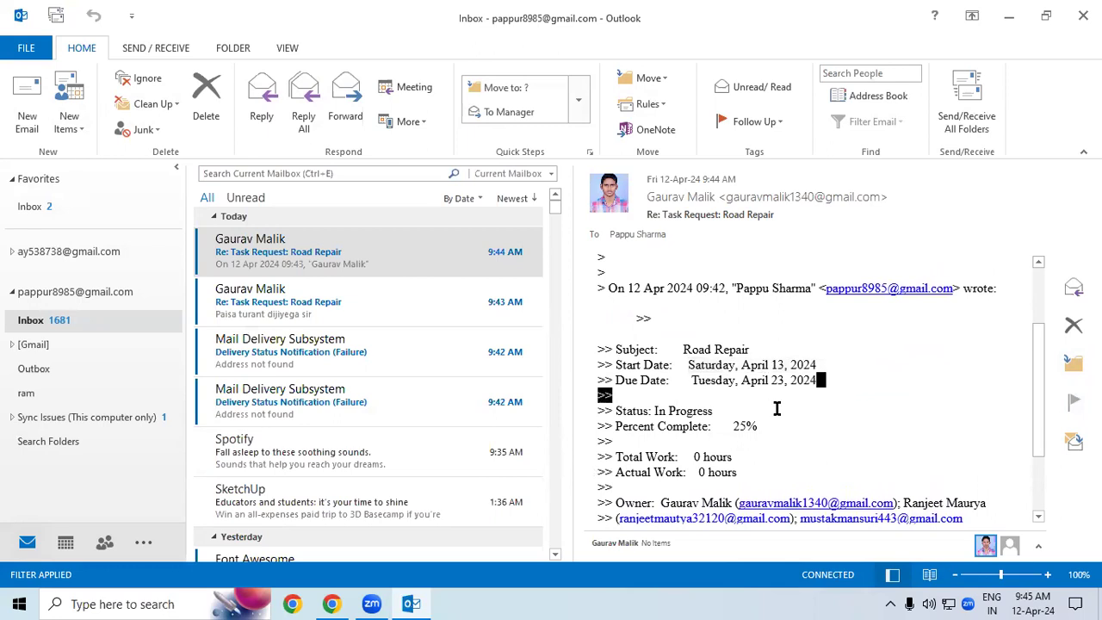
{"action": "left_click_drag", "start_coordinate": [615, 412], "coordinate": [771, 430]}
{"action": "left_click", "coordinate": [677, 433]}
{"action": "left_click", "coordinate": [763, 426]}
{"action": "scroll", "coordinate": [760, 454], "scroll_direction": "up", "scroll_amount": 1}
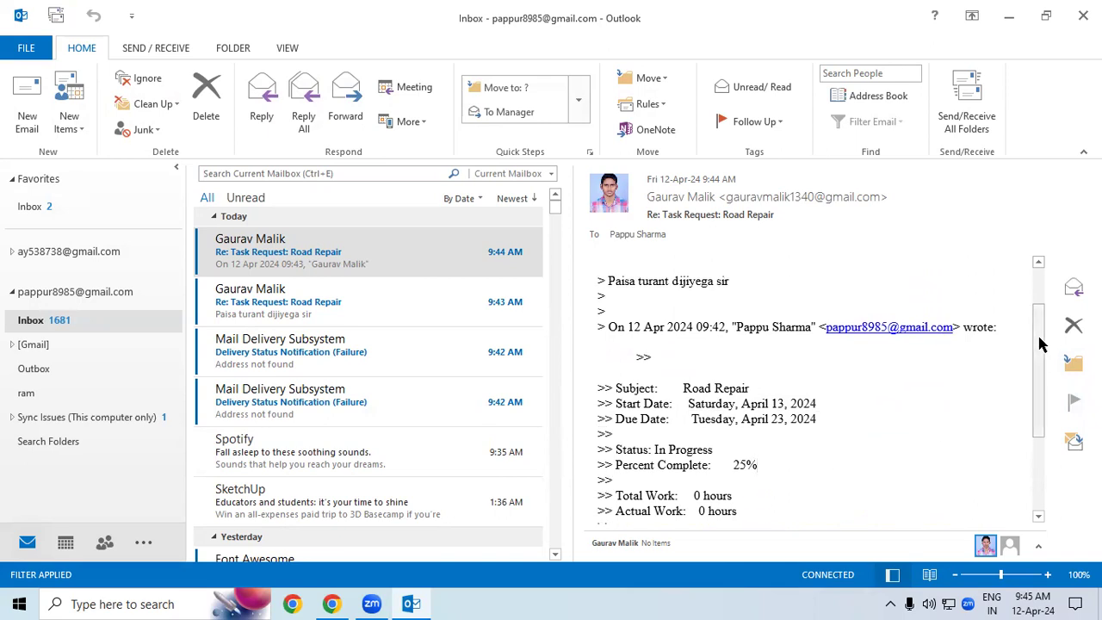
{"action": "scroll", "coordinate": [672, 405], "scroll_direction": "down", "scroll_amount": 2}
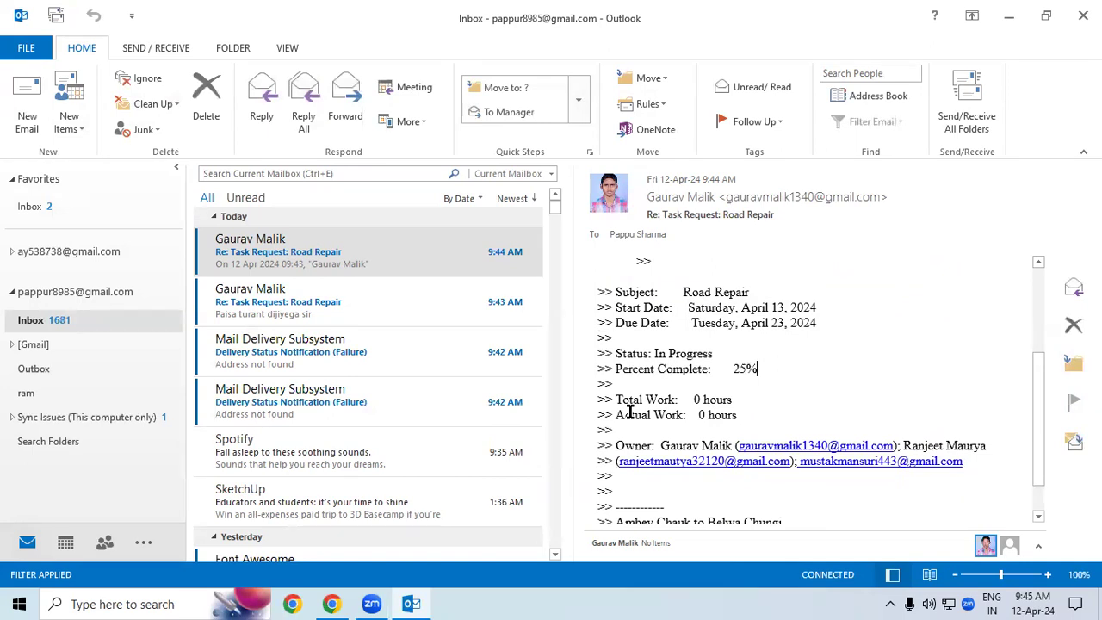
Step: Highlight Total Work, the owner line, the owner's e-mail and the note 'Ambey Chauk to Belwa Chungi'
{"action": "left_click_drag", "start_coordinate": [679, 399], "coordinate": [738, 416]}
{"action": "left_click", "coordinate": [723, 399]}
{"action": "scroll", "coordinate": [1042, 463], "scroll_direction": "down", "scroll_amount": 1}
{"action": "left_click_drag", "start_coordinate": [617, 397], "coordinate": [736, 403]}
{"action": "left_click", "coordinate": [714, 405]}
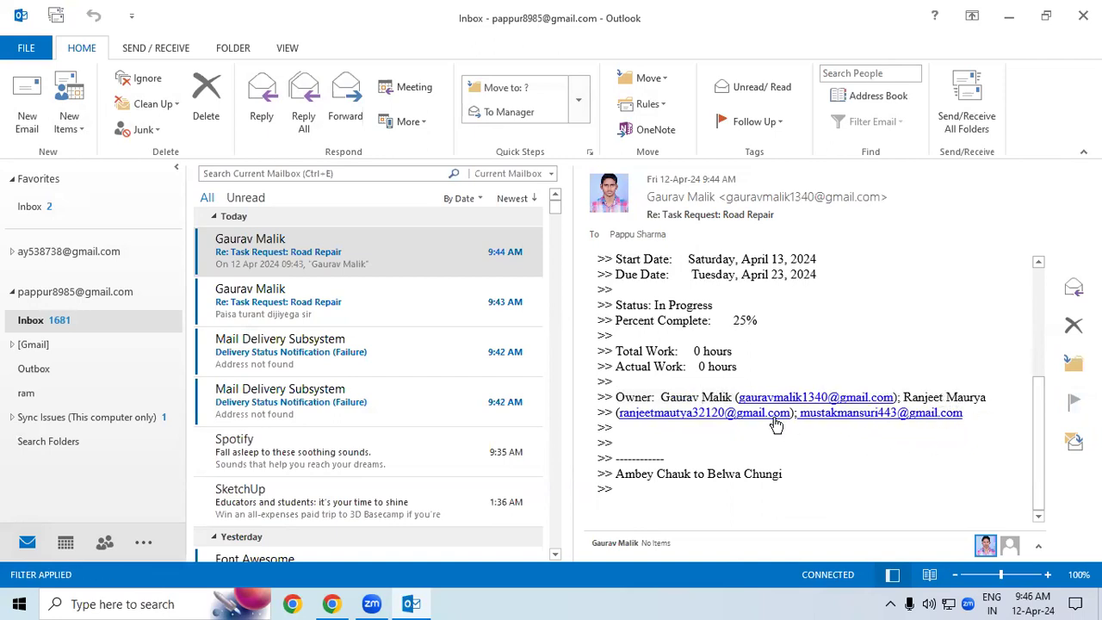
{"action": "left_click_drag", "start_coordinate": [805, 424], "coordinate": [959, 431]}
{"action": "left_click", "coordinate": [904, 442]}
{"action": "left_click_drag", "start_coordinate": [625, 474], "coordinate": [834, 486]}
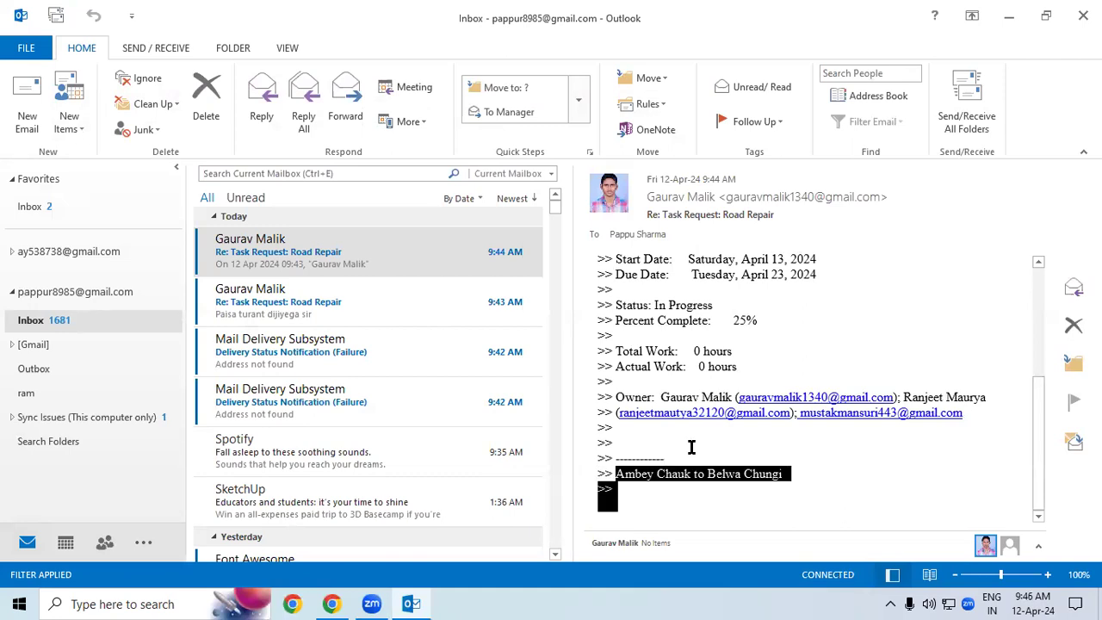
Step: Create a new blank task and place the cursor in its body
{"action": "left_click", "coordinate": [69, 125]}
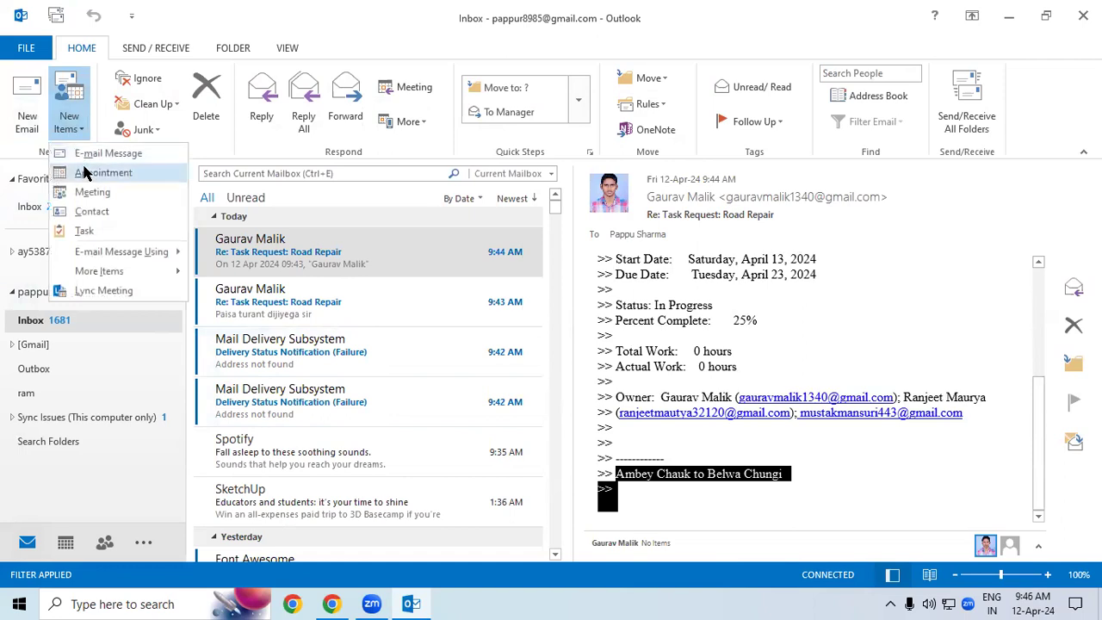
{"action": "left_click", "coordinate": [93, 232]}
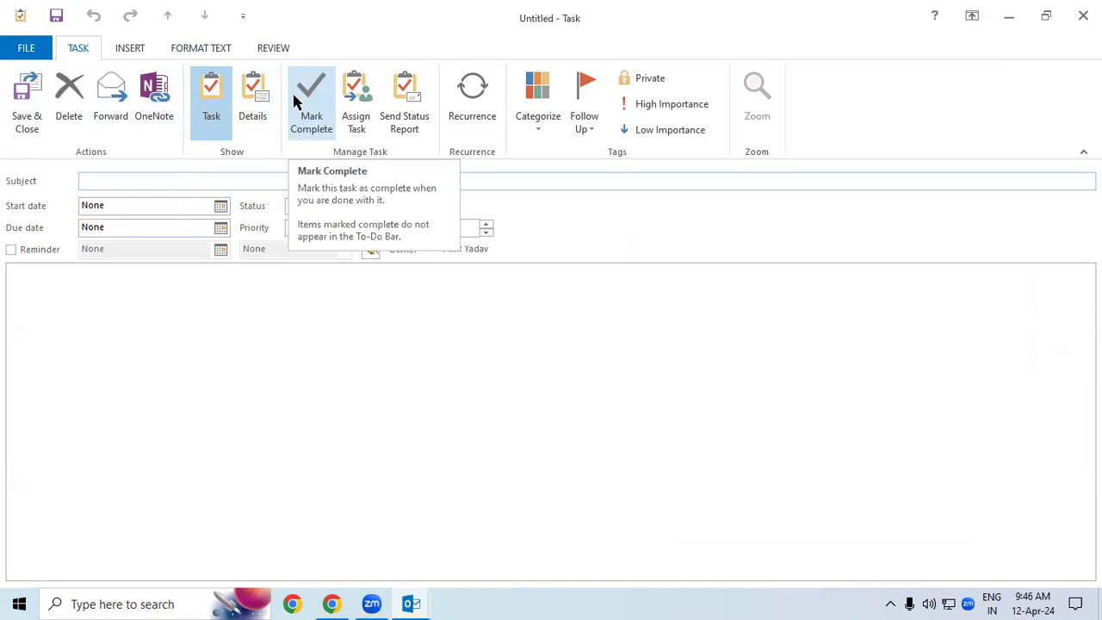
{"action": "left_click", "coordinate": [110, 42]}
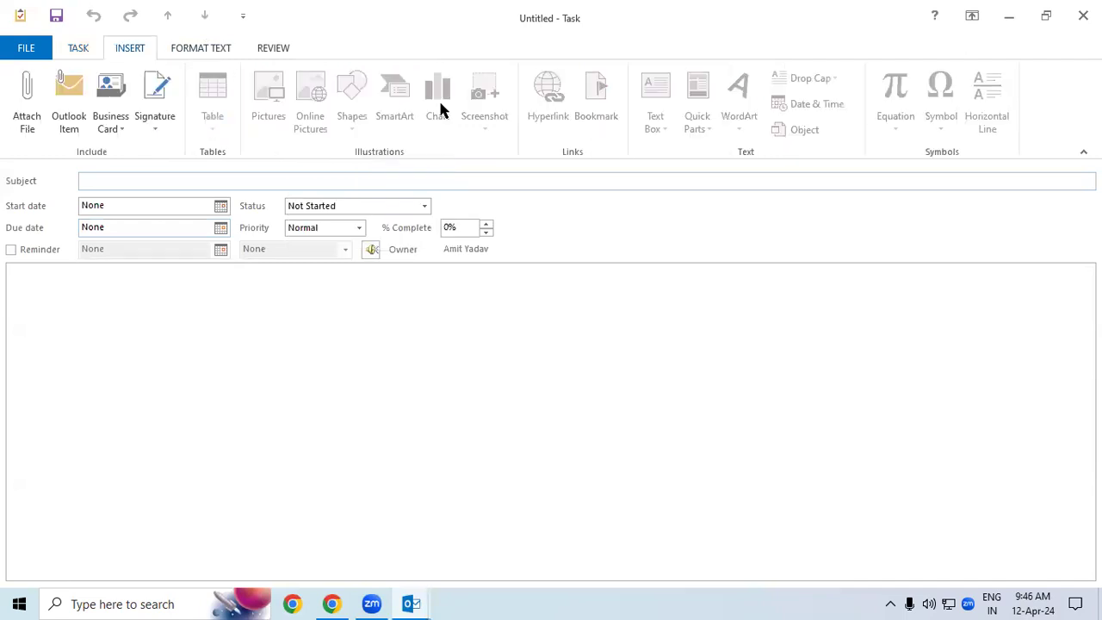
{"action": "left_click", "coordinate": [246, 433]}
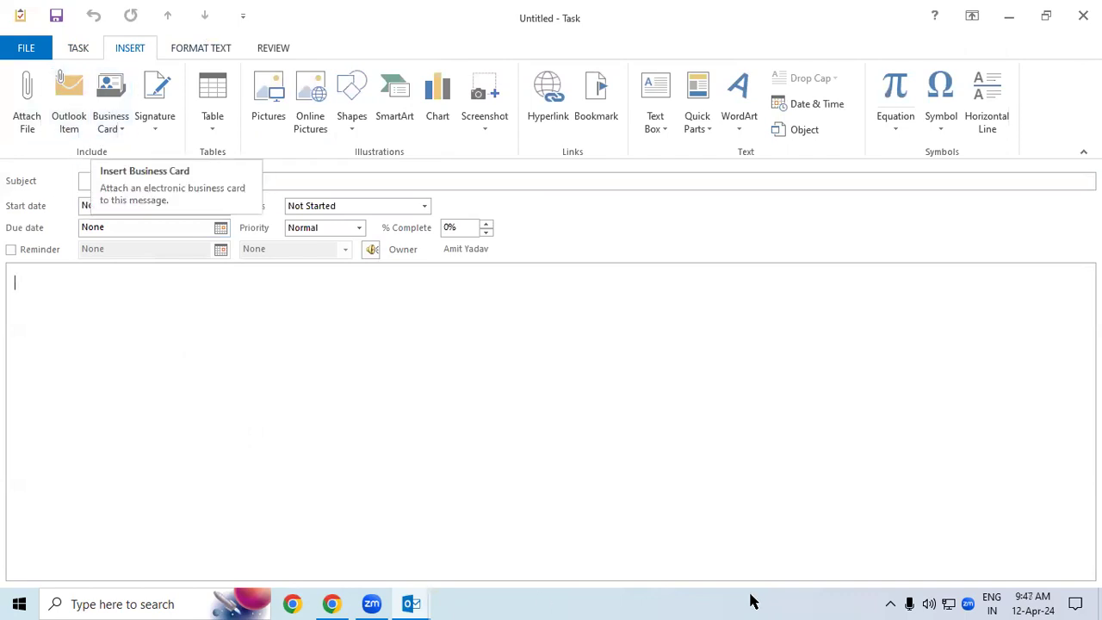
Step: Browse the signature, table, Format Text and Review options, inserting nothing, then return to TASK
{"action": "left_click", "coordinate": [151, 127]}
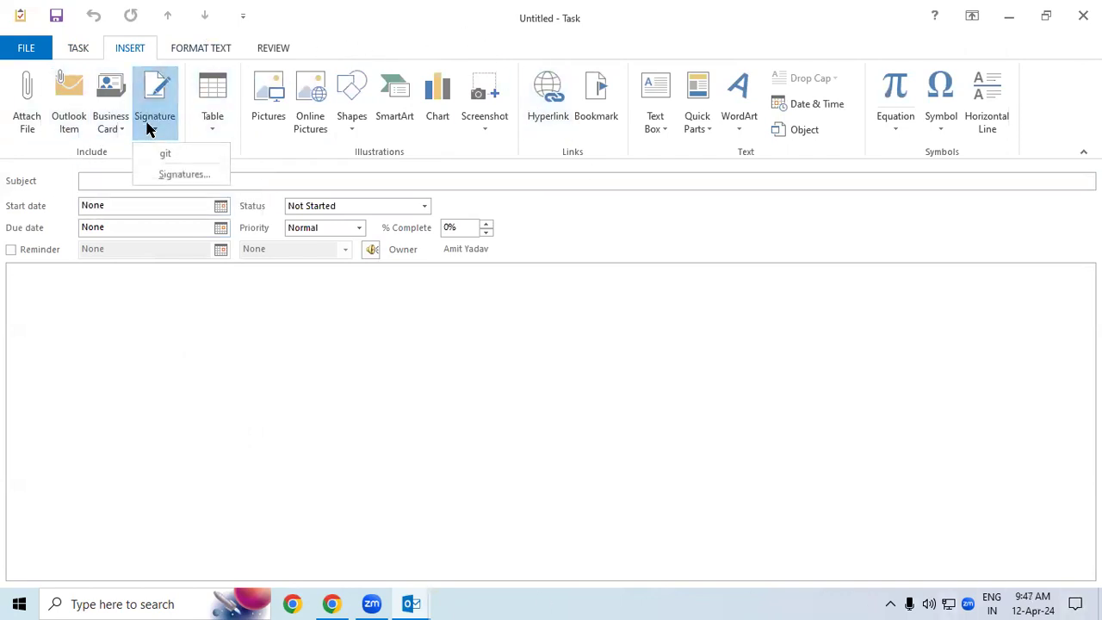
{"action": "left_click", "coordinate": [216, 128]}
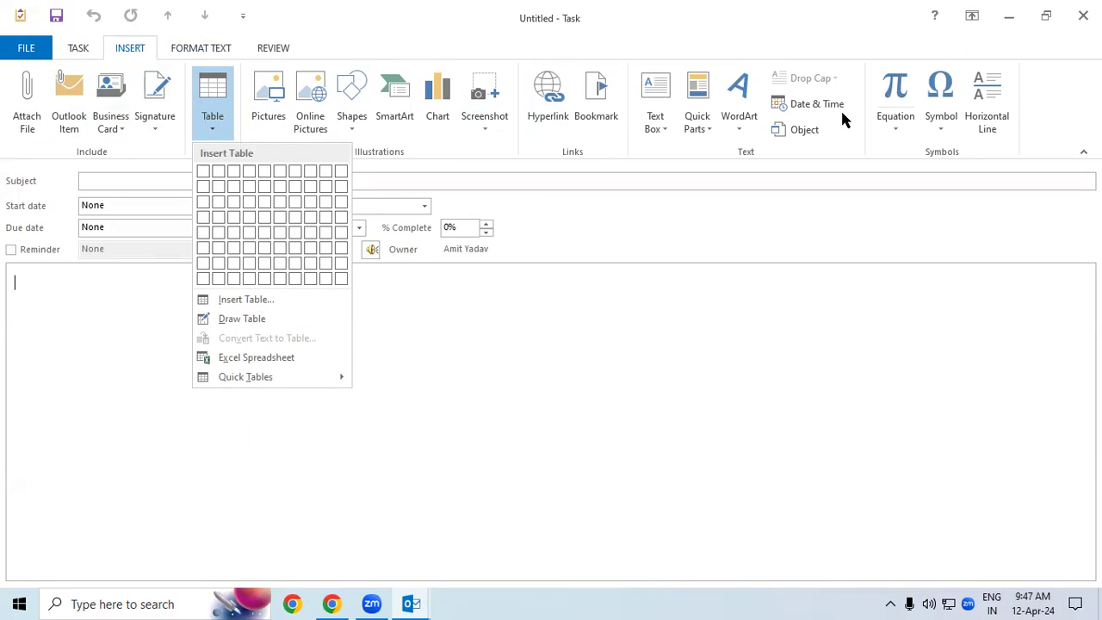
{"action": "left_click", "coordinate": [639, 358]}
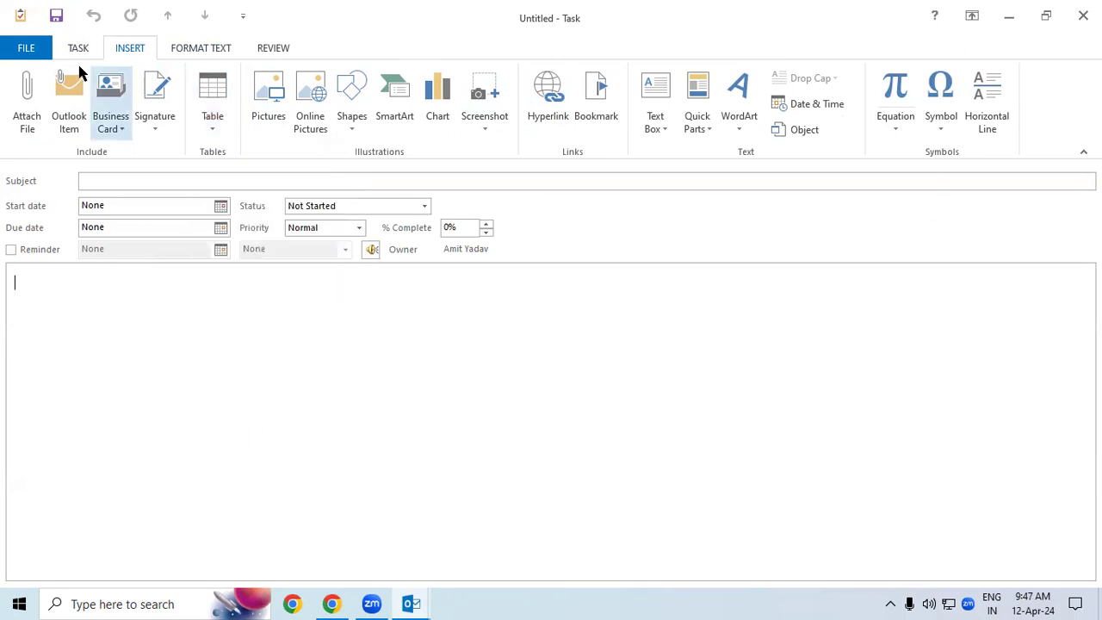
{"action": "left_click", "coordinate": [210, 47]}
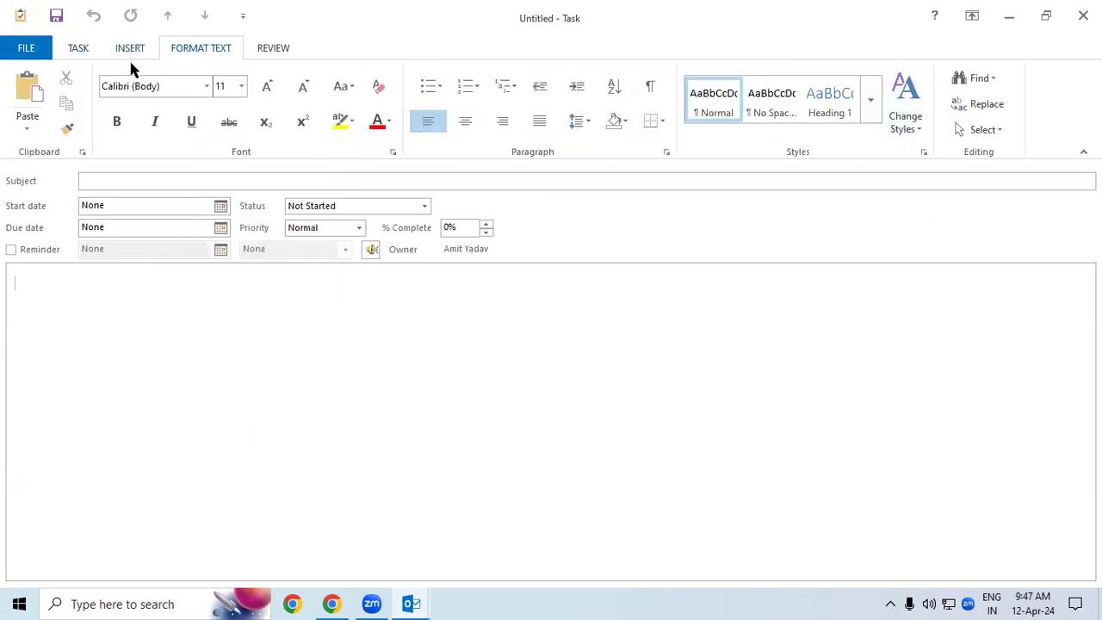
{"action": "left_click", "coordinate": [277, 50]}
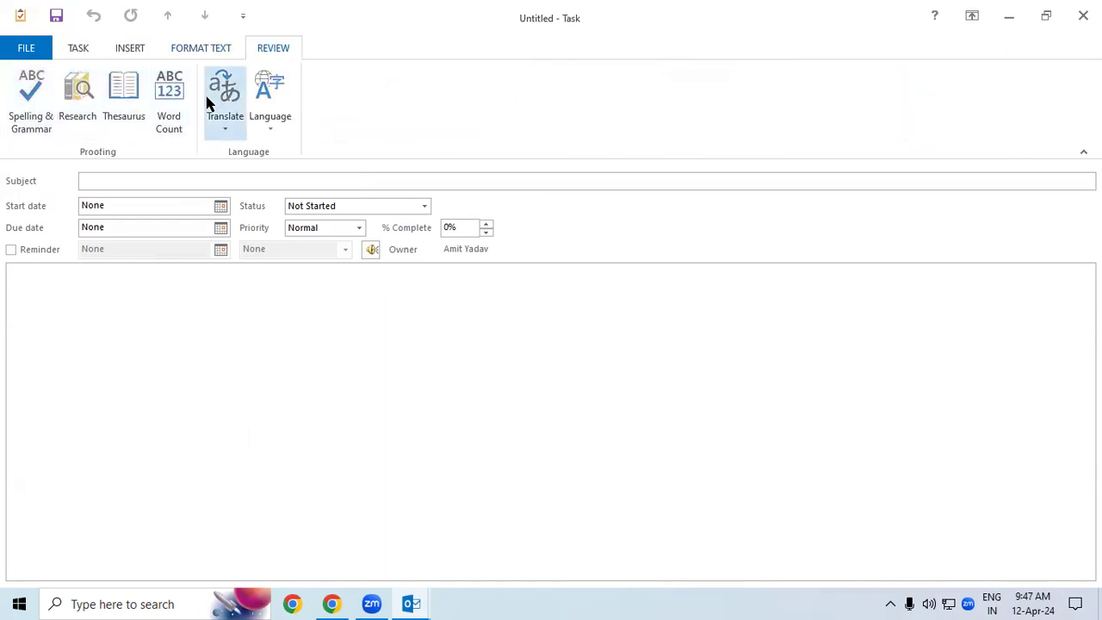
{"action": "left_click", "coordinate": [78, 52]}
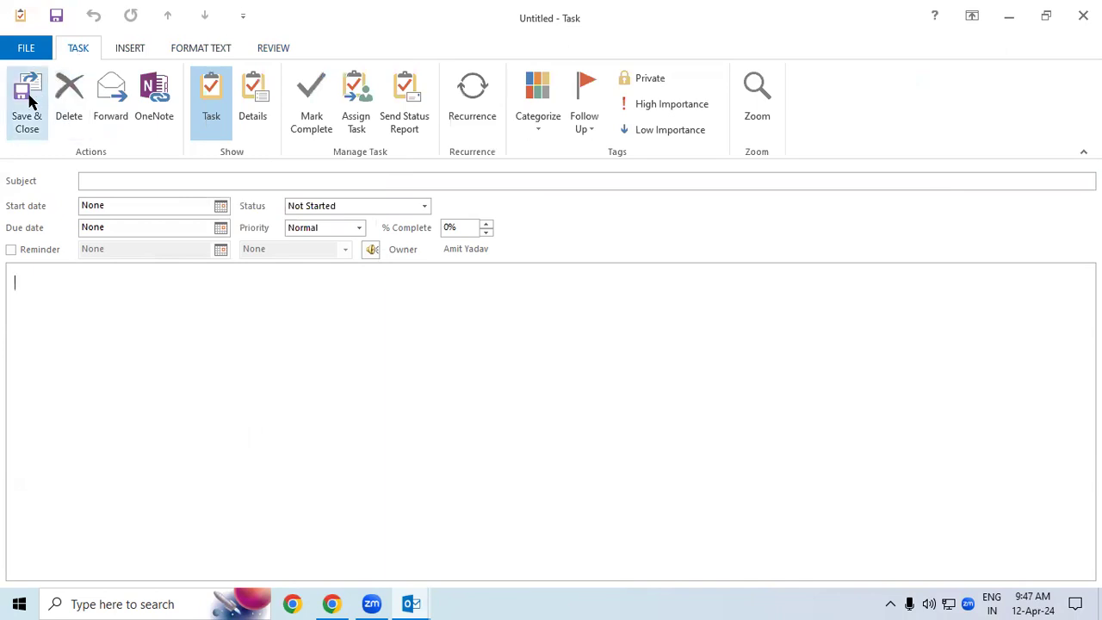
Step: Enter 'fwrf' as the new task's subject
{"action": "left_click", "coordinate": [228, 183]}
{"action": "type", "text": "fwrf"}
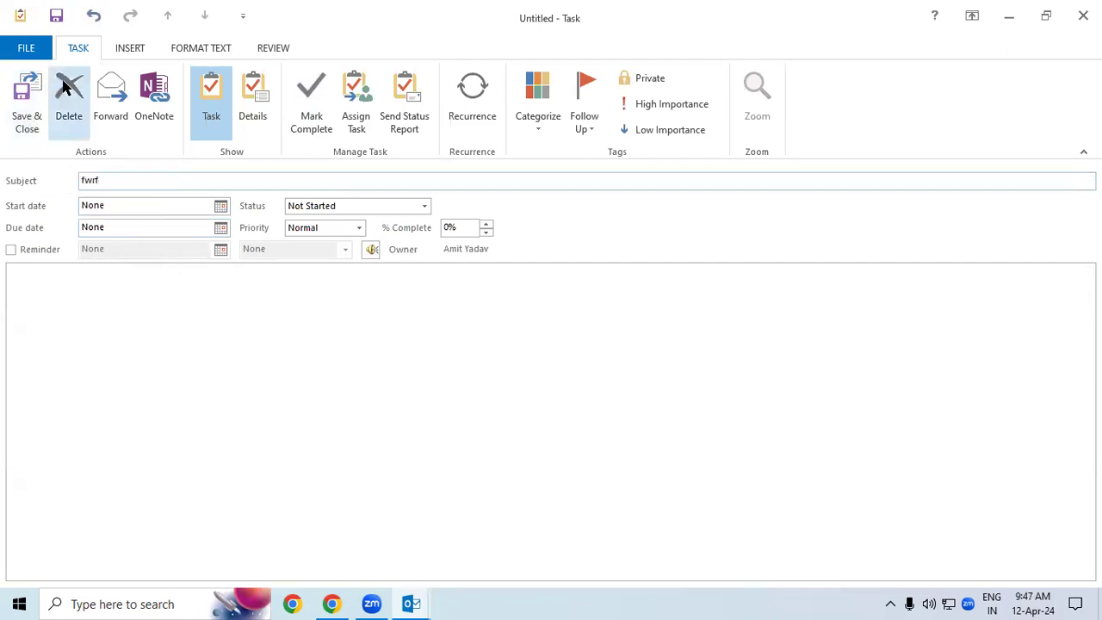
{"action": "left_click", "coordinate": [197, 361]}
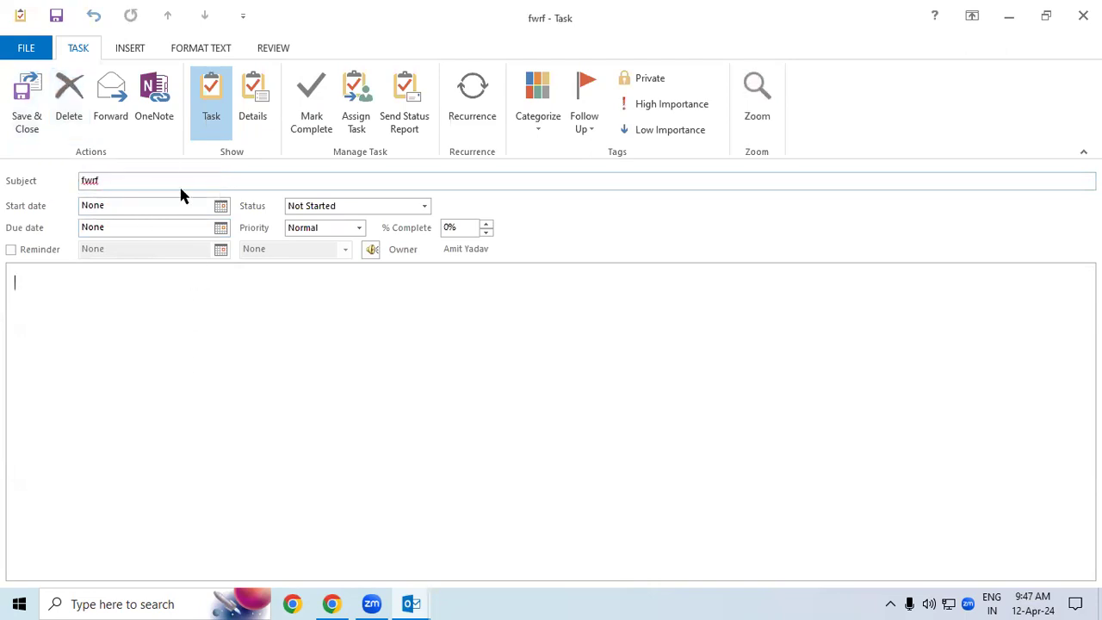
Step: Forward the task as an attachment, saving it first, then close the e-mail keeping the draft
{"action": "left_click", "coordinate": [115, 109]}
{"action": "left_click", "coordinate": [523, 349]}
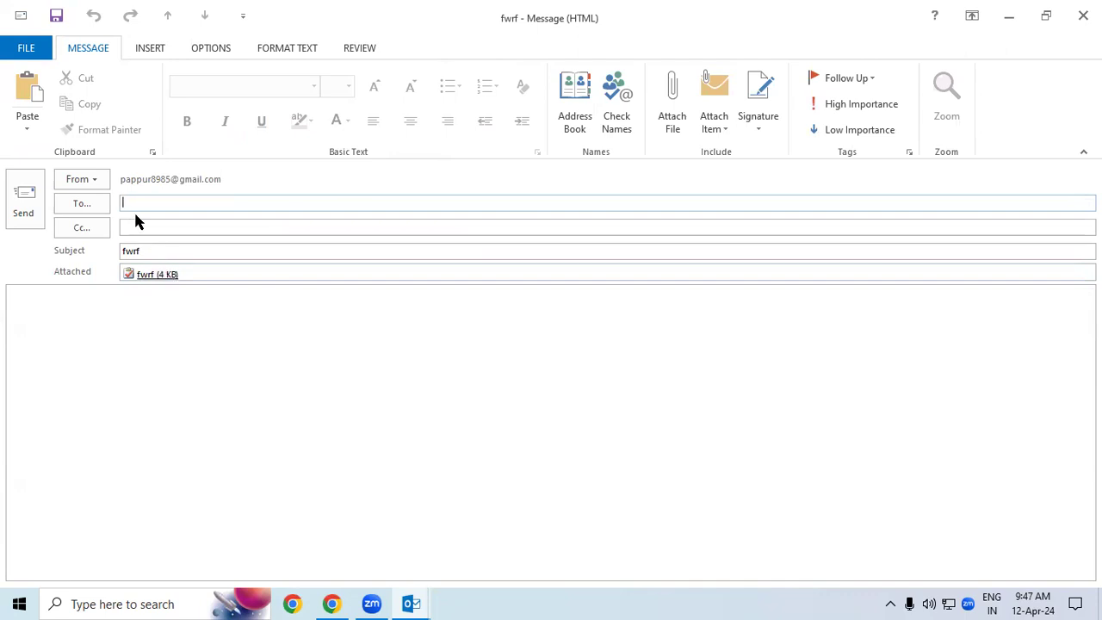
{"action": "key", "text": "Escape"}
{"action": "left_click", "coordinate": [545, 349]}
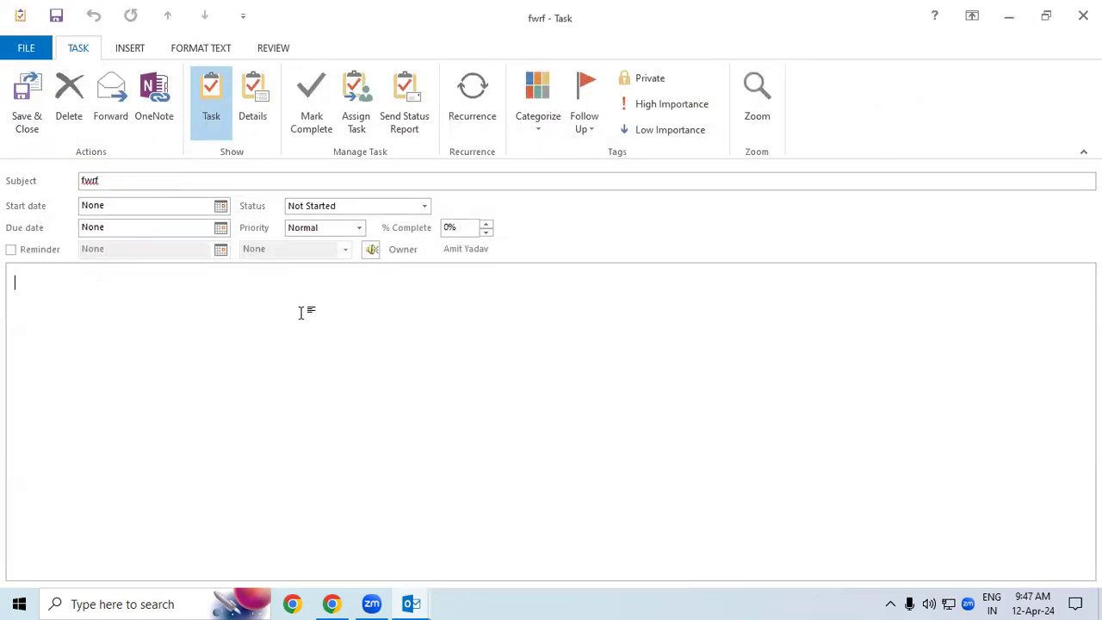
Step: On the task's Details page, set Date completed to 25-Apr-24
{"action": "left_click", "coordinate": [172, 117]}
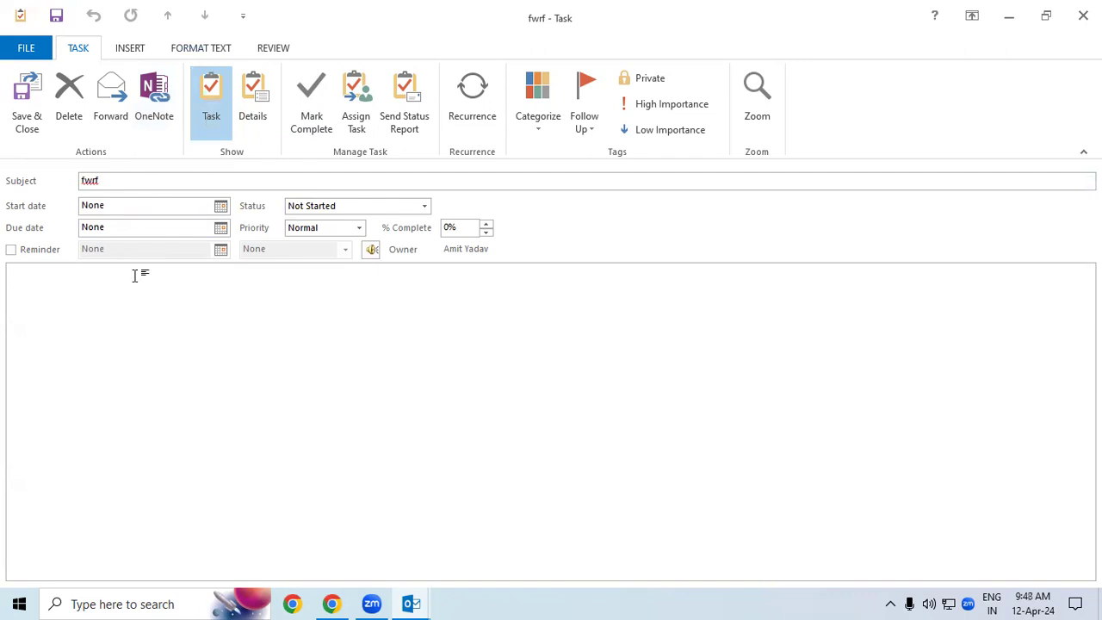
{"action": "left_click", "coordinate": [252, 119]}
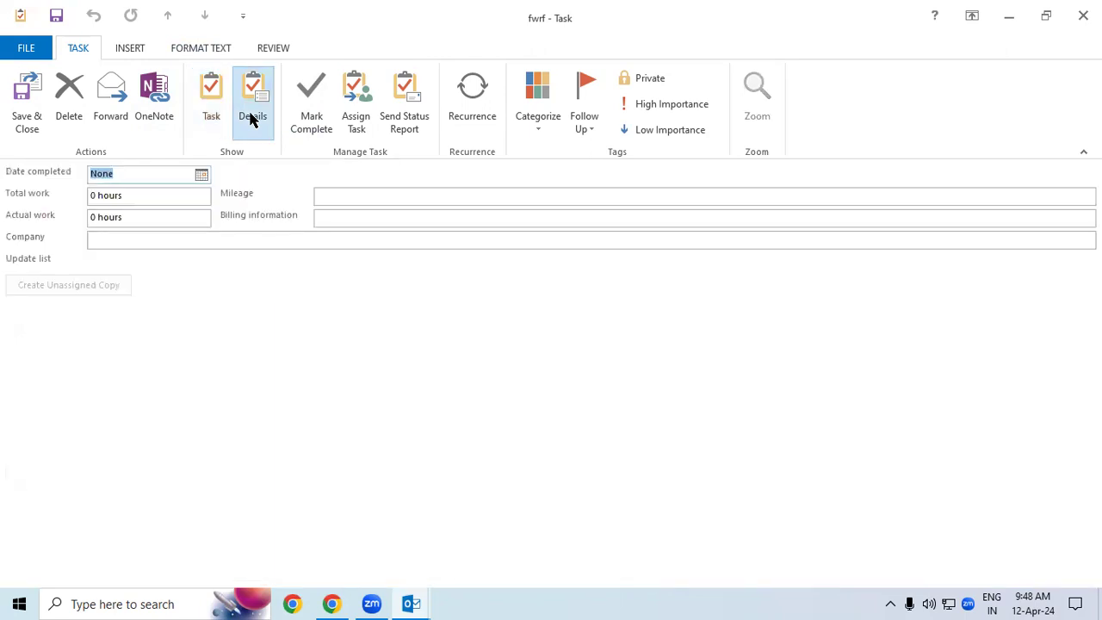
{"action": "double_click", "coordinate": [142, 195]}
{"action": "double_click", "coordinate": [143, 217]}
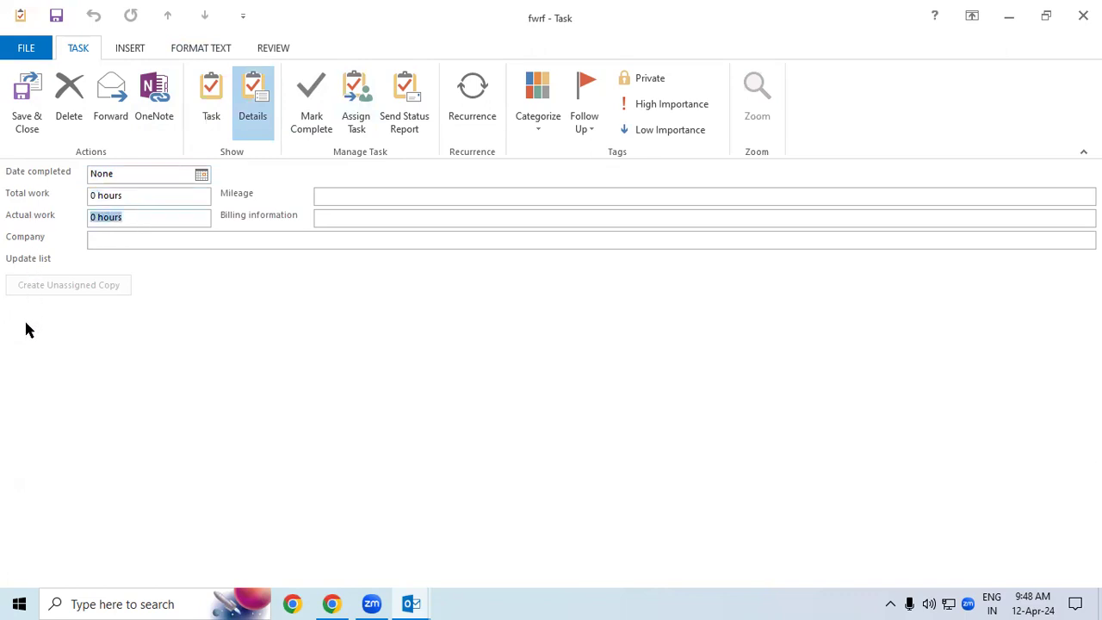
{"action": "left_click", "coordinate": [201, 174]}
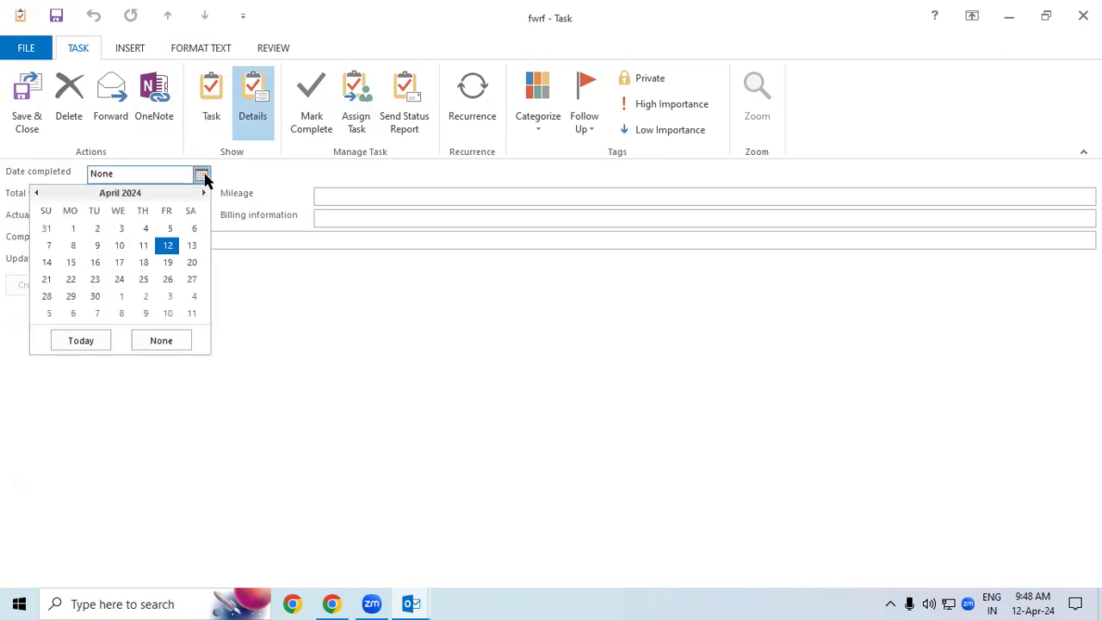
{"action": "left_click", "coordinate": [143, 279]}
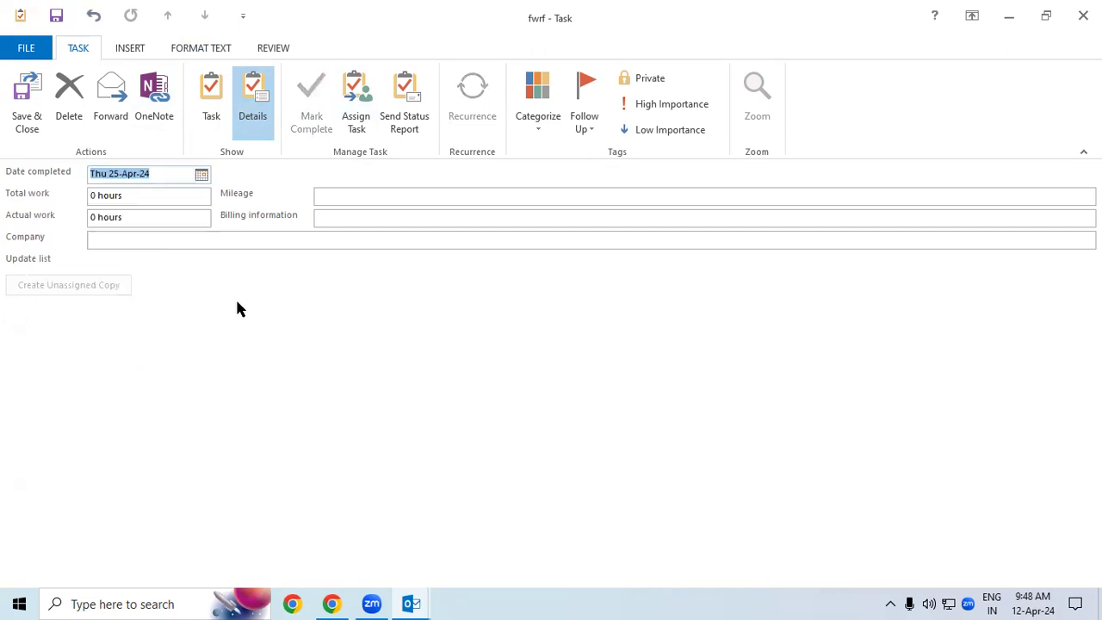
{"action": "left_click", "coordinate": [329, 197]}
{"action": "left_click", "coordinate": [337, 216]}
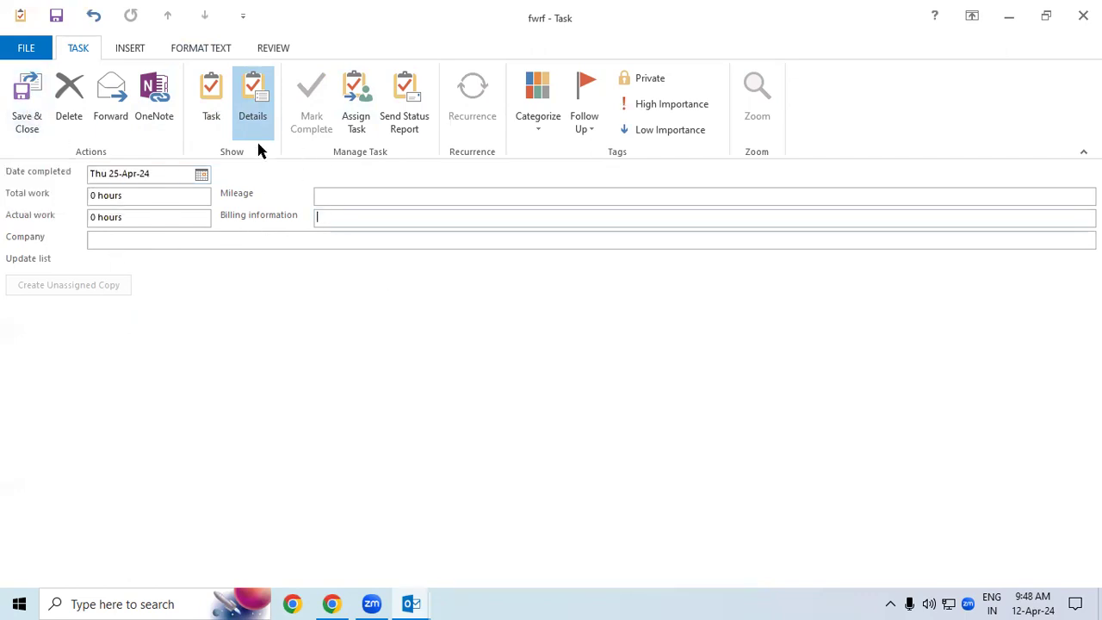
Step: Return to the task page and close the fwrf task without saving
{"action": "left_click", "coordinate": [212, 104]}
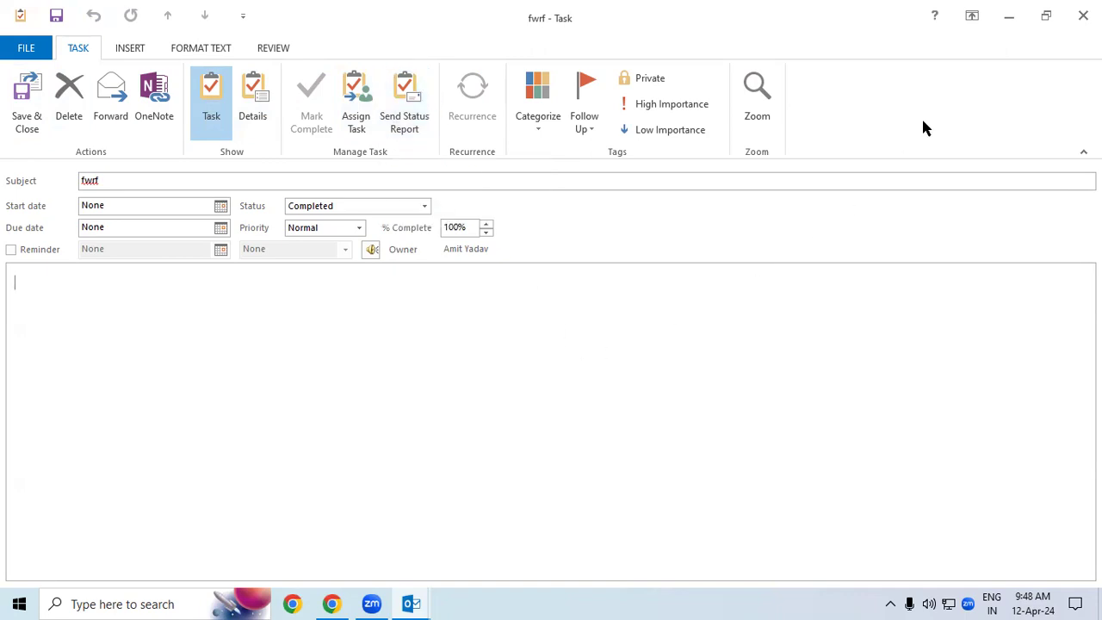
{"action": "left_click", "coordinate": [1084, 16]}
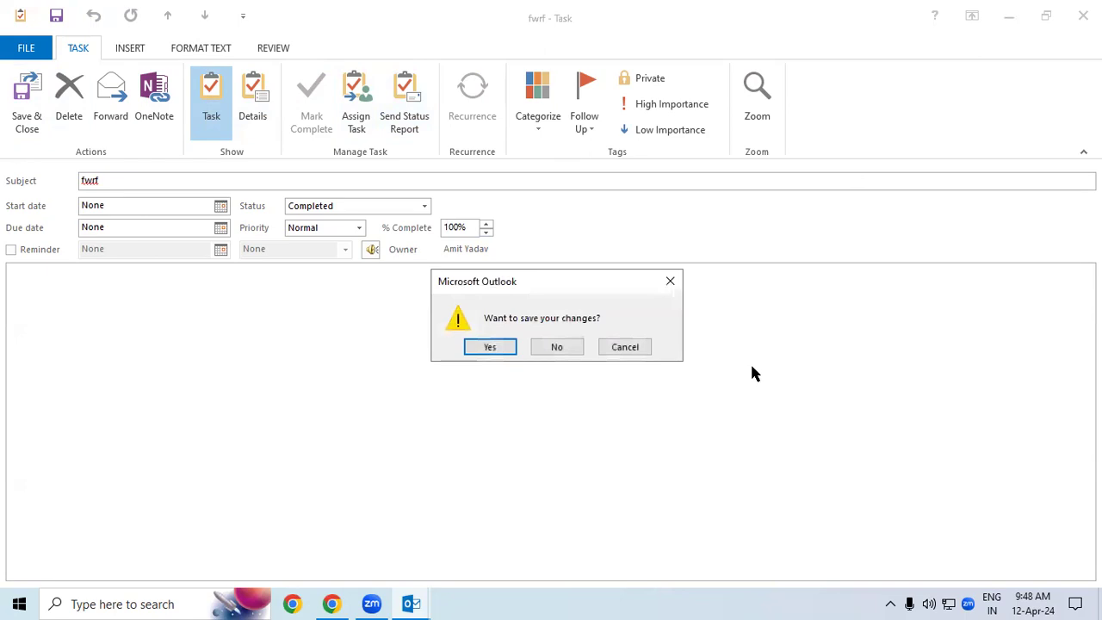
{"action": "key", "text": "Return"}
Step: Start a new task and draft a status report e-mail for it
{"action": "left_click", "coordinate": [77, 129]}
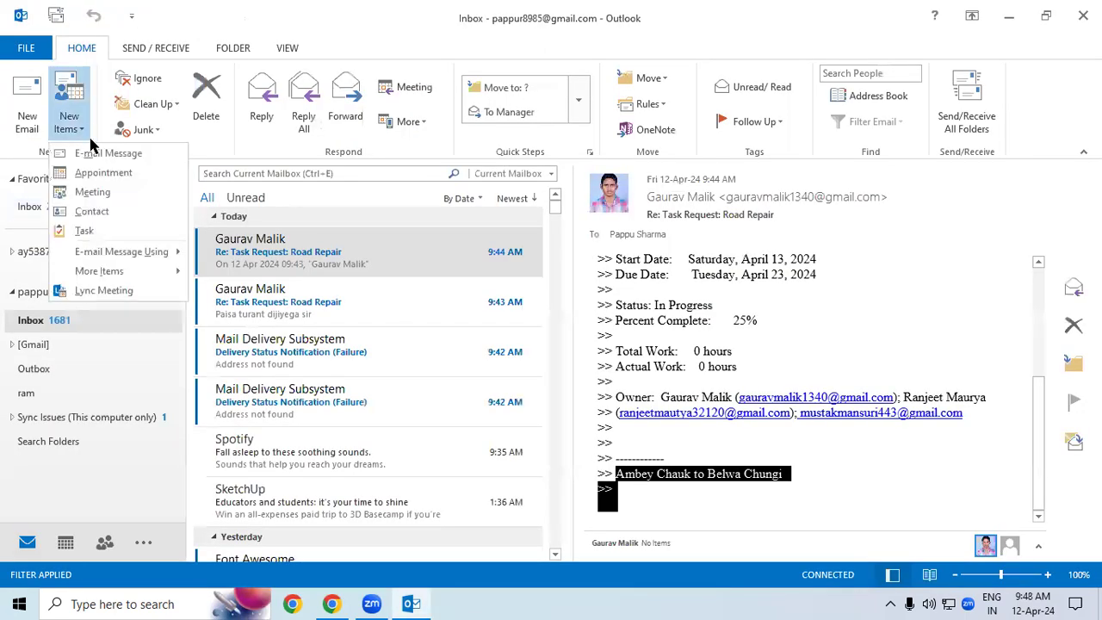
{"action": "left_click", "coordinate": [130, 228]}
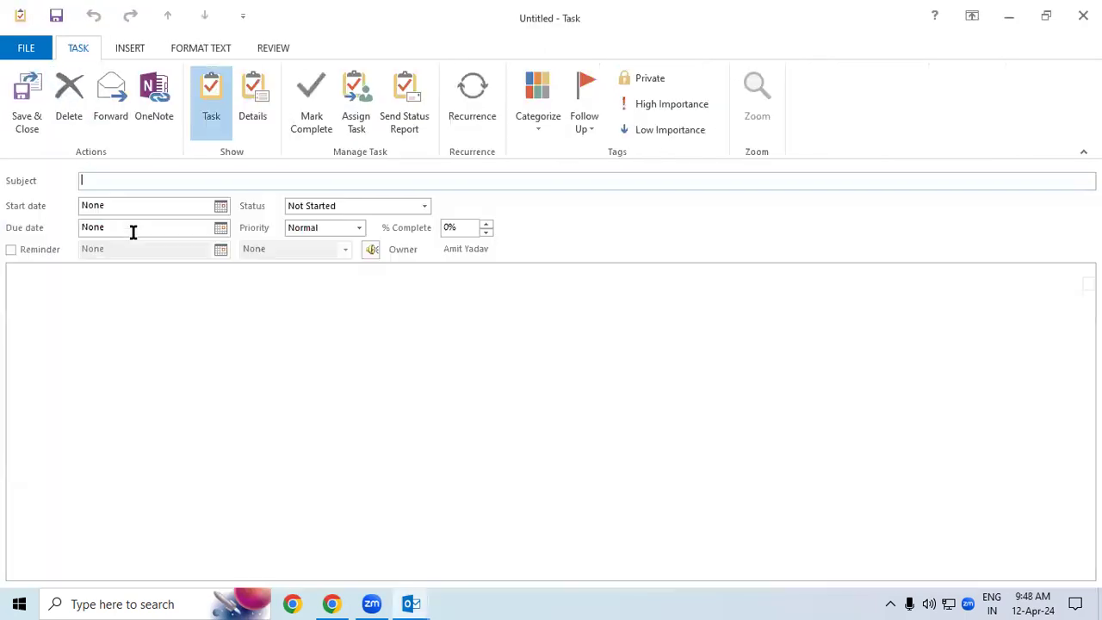
{"action": "left_click", "coordinate": [409, 91]}
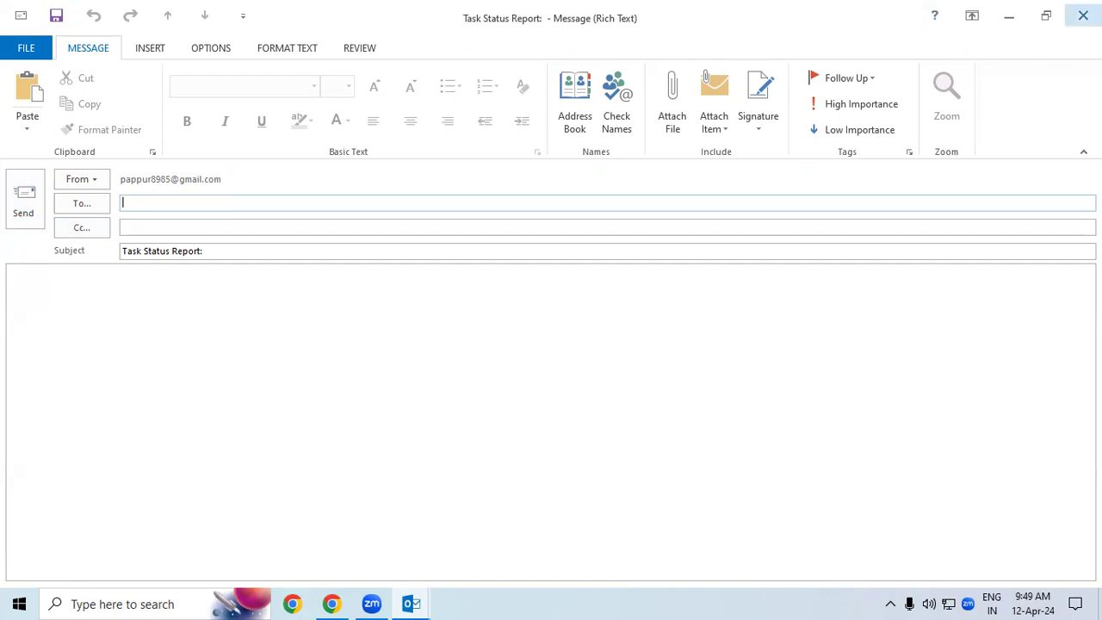
{"action": "left_click", "coordinate": [66, 326]}
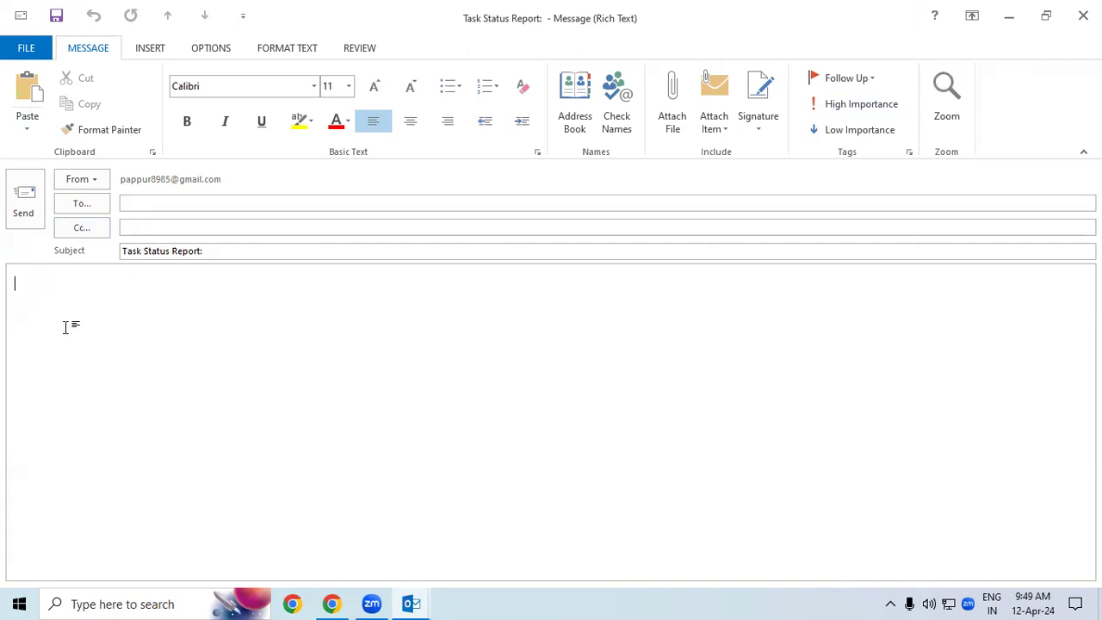
Step: Discard the status report unsaved and bring up the task's weekly-on-Friday recurrence settings
{"action": "left_click", "coordinate": [1084, 16]}
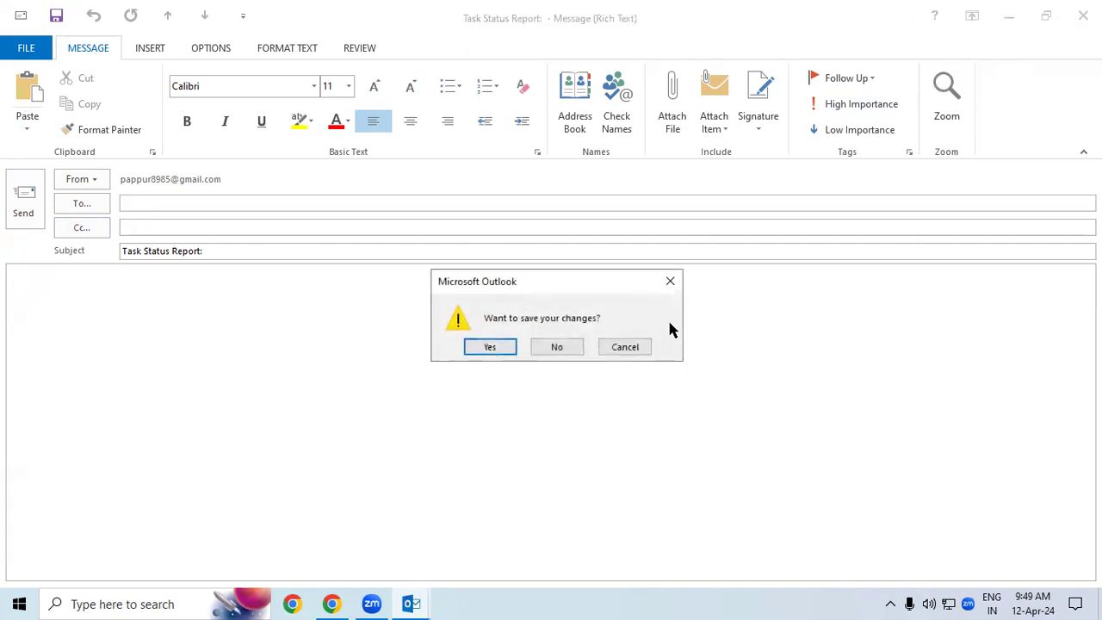
{"action": "left_click", "coordinate": [555, 348]}
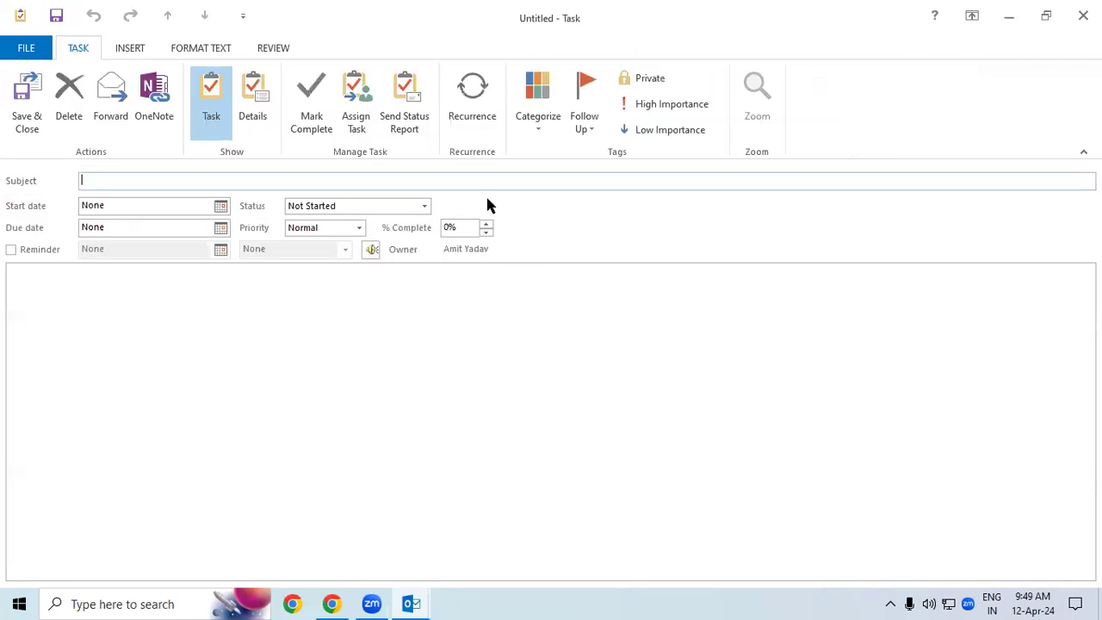
{"action": "left_click", "coordinate": [455, 129]}
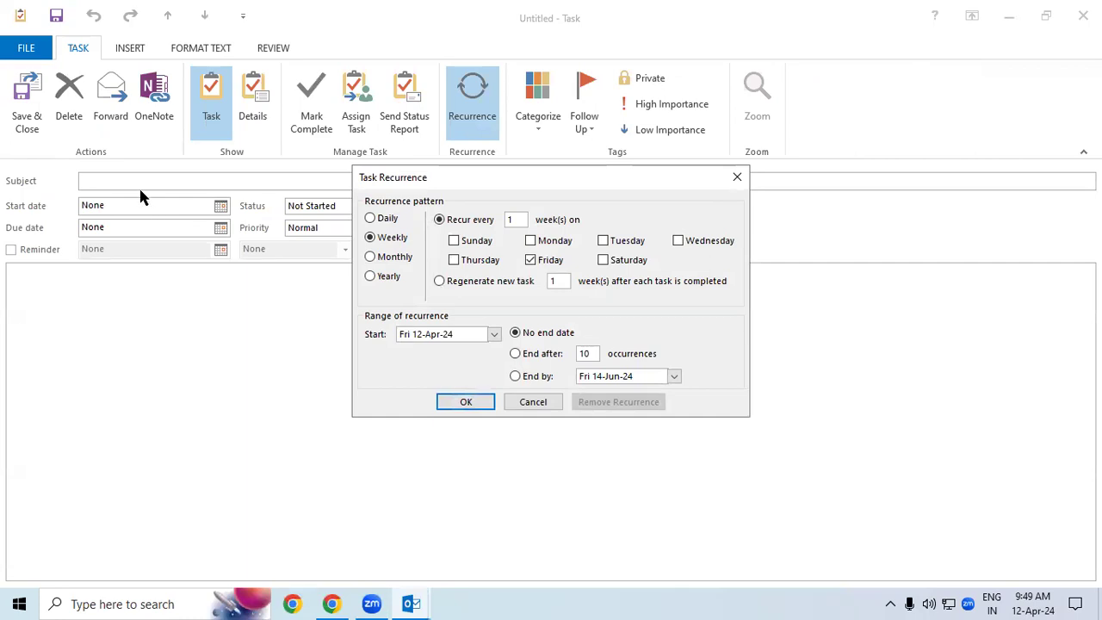
Step: Preview a yearly every-April-12 recurrence, close the dialog unapplied, and bring up the colour categories
{"action": "left_click", "coordinate": [382, 282]}
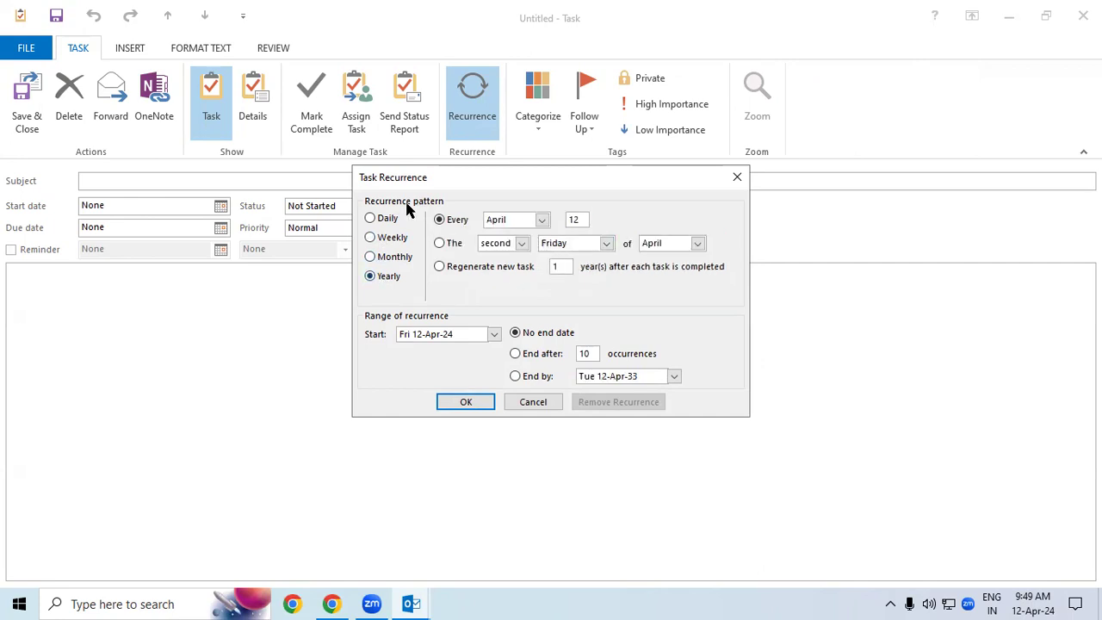
{"action": "left_click_drag", "start_coordinate": [436, 189], "coordinate": [196, 264]}
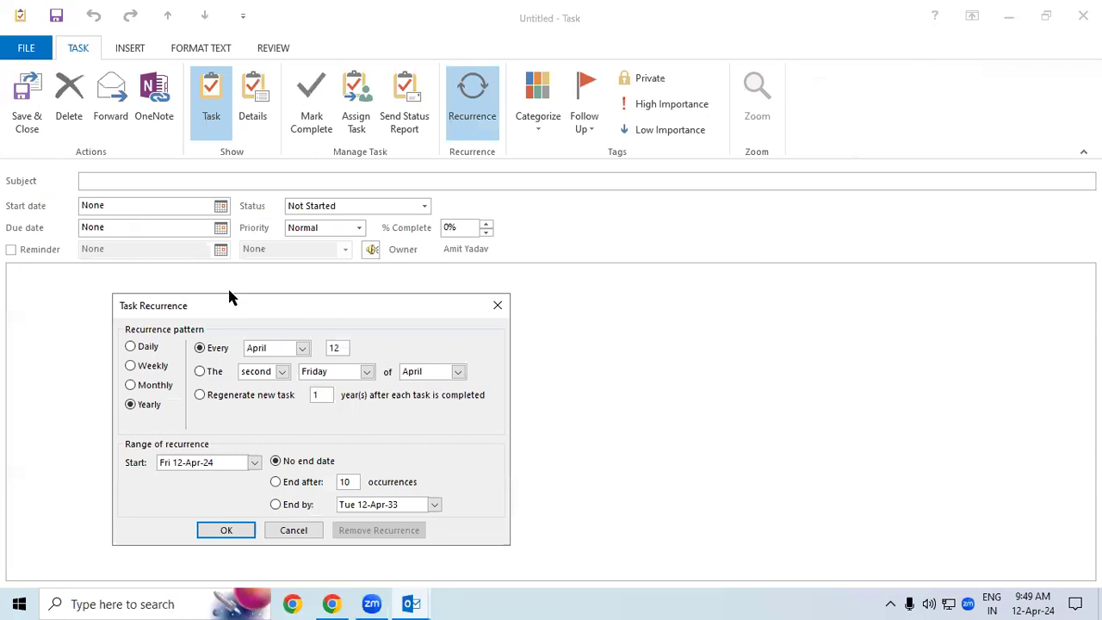
{"action": "left_click_drag", "start_coordinate": [233, 301], "coordinate": [237, 217]}
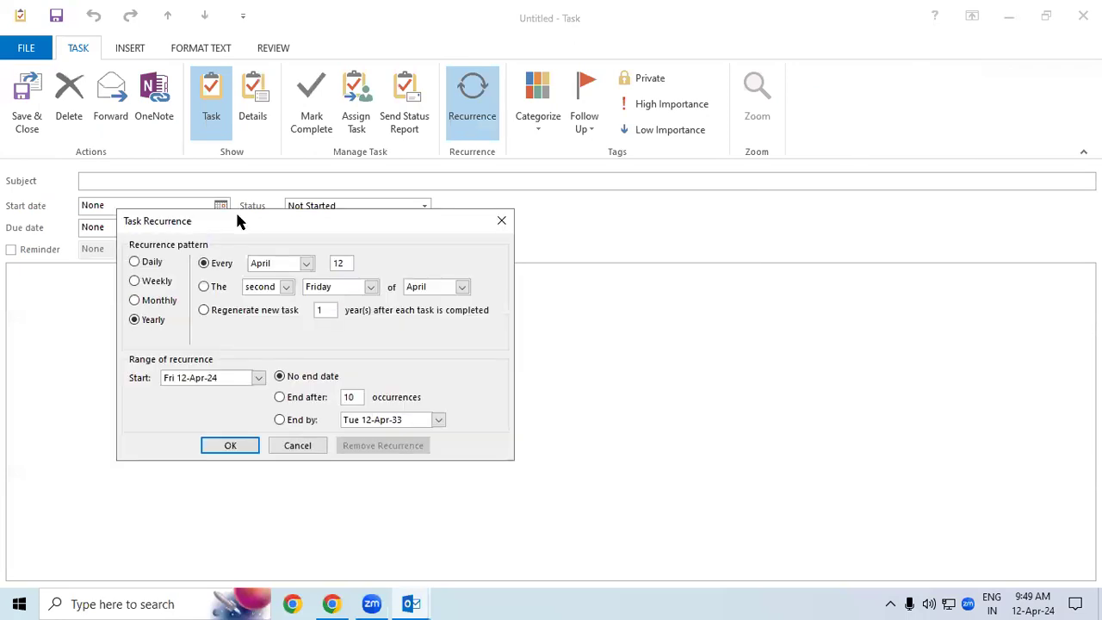
{"action": "left_click", "coordinate": [501, 221]}
{"action": "left_click", "coordinate": [539, 121]}
Step: Assign the Green Category to the task through the colour categories manager
{"action": "left_click", "coordinate": [573, 175]}
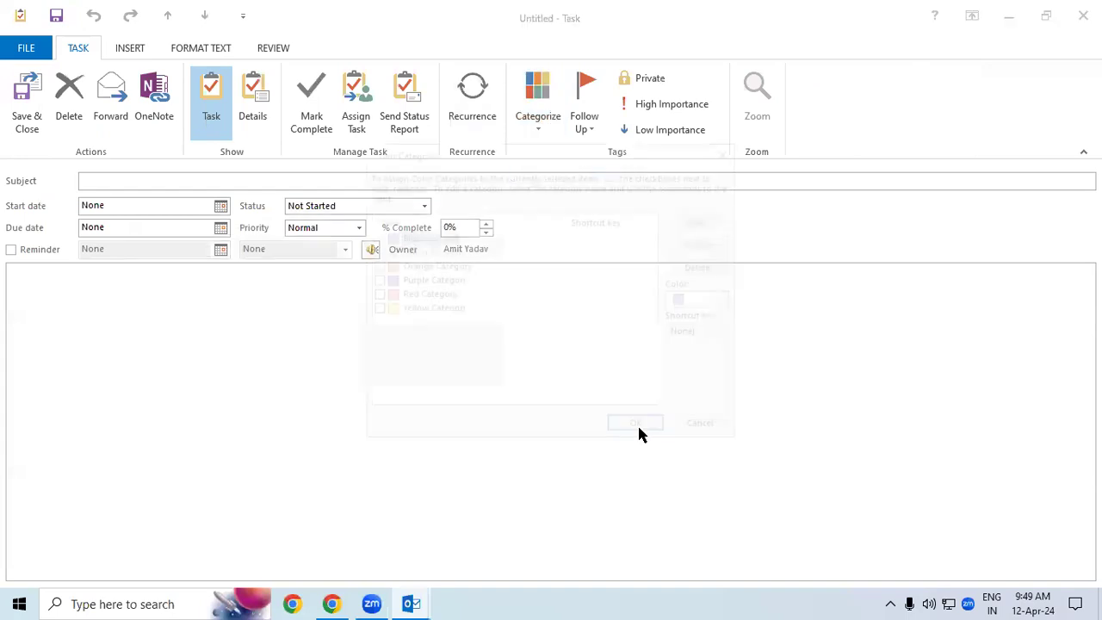
{"action": "left_click", "coordinate": [388, 252]}
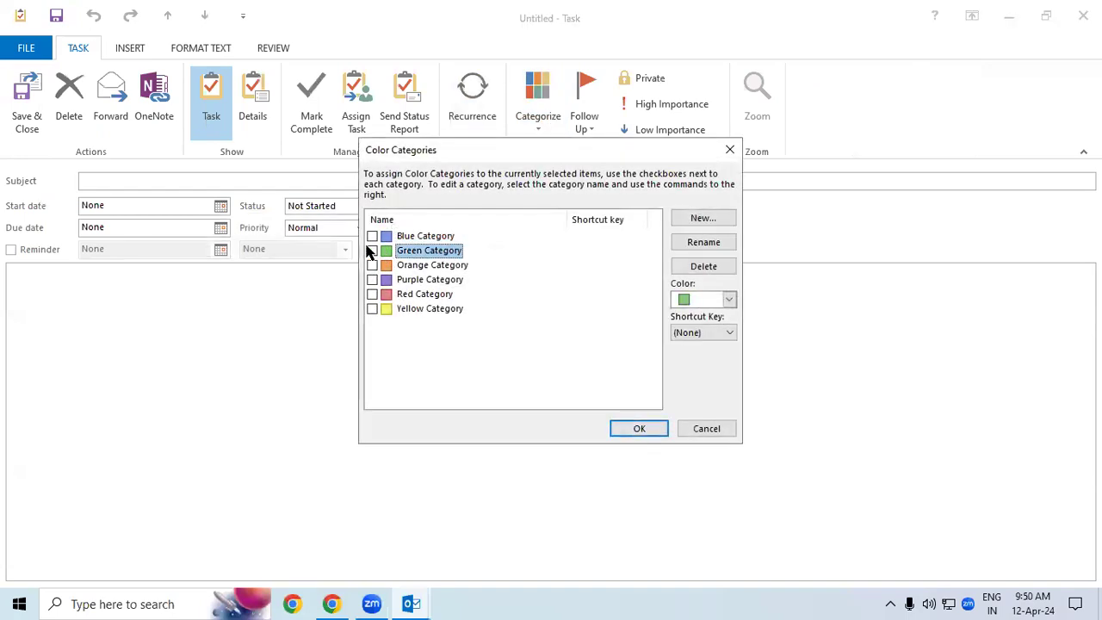
{"action": "left_click", "coordinate": [372, 250]}
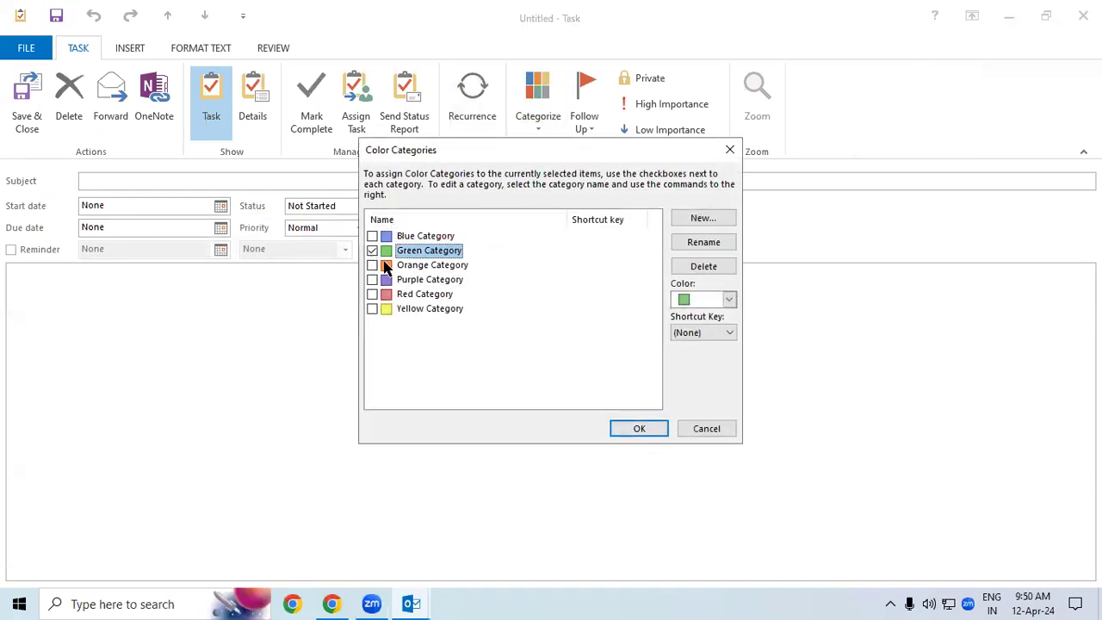
{"action": "left_click", "coordinate": [637, 429]}
{"action": "left_click", "coordinate": [594, 338]}
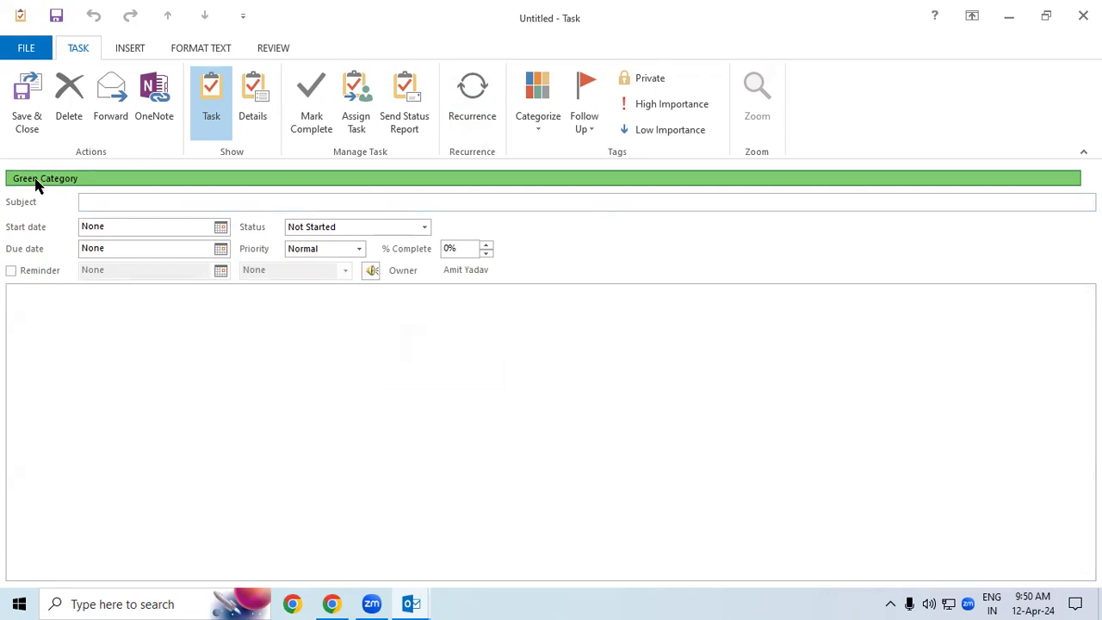
Step: Look over the follow-up options, then mark the task Private
{"action": "left_click", "coordinate": [593, 127]}
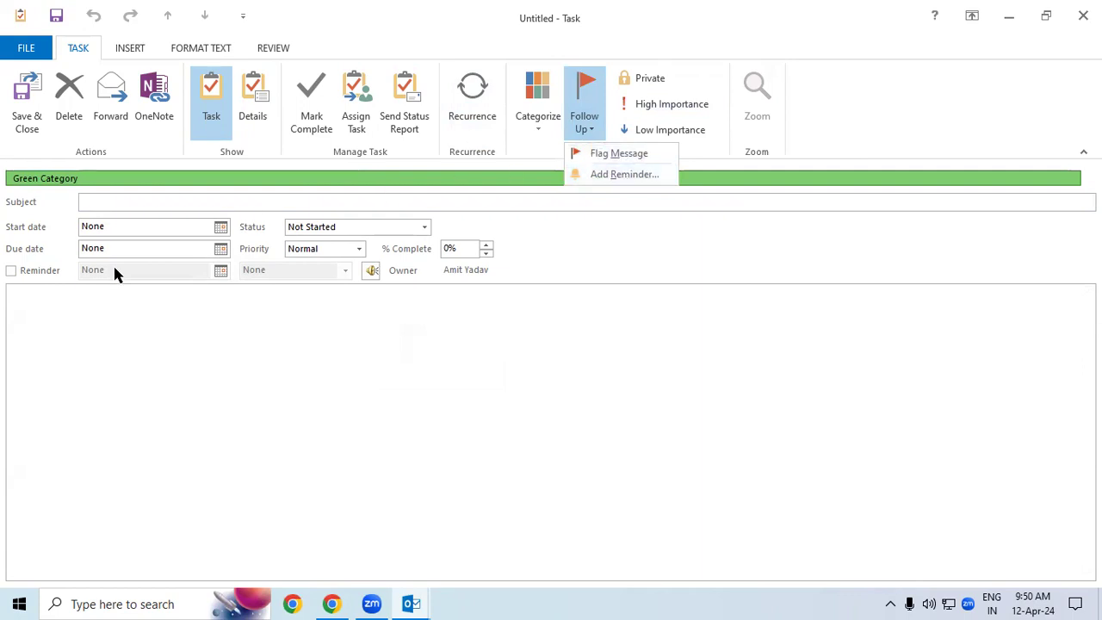
{"action": "left_click", "coordinate": [703, 307]}
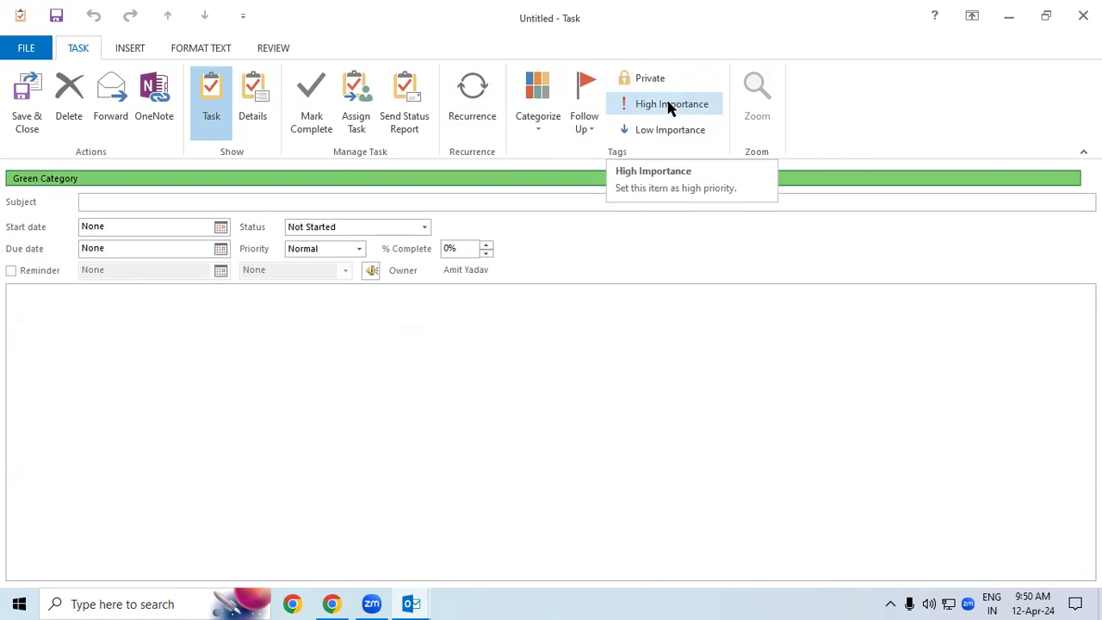
{"action": "left_click", "coordinate": [648, 80]}
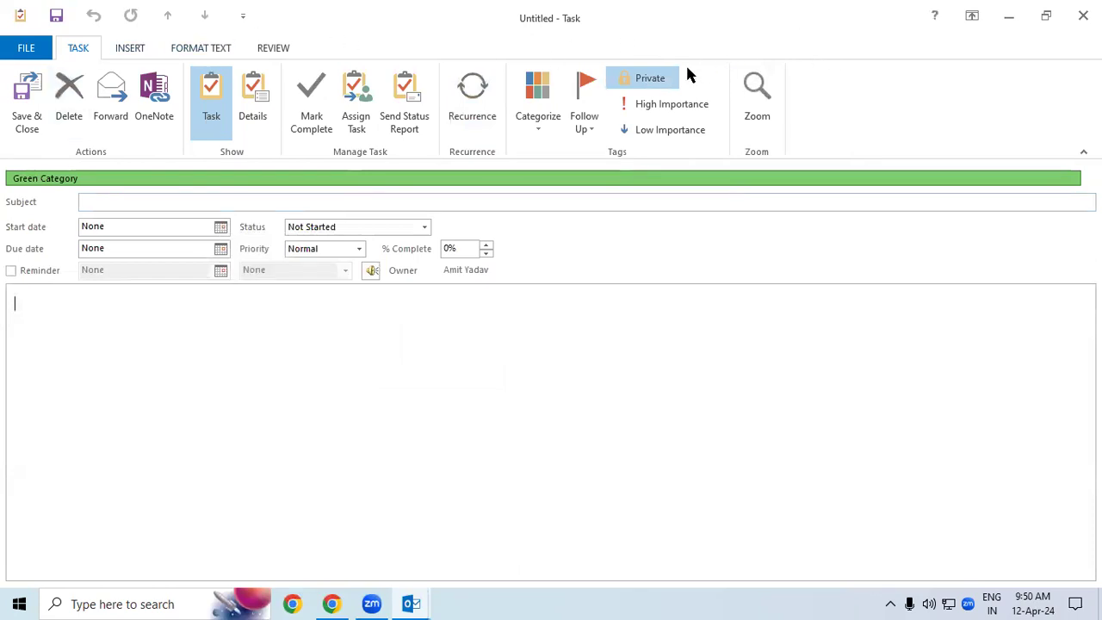
Step: Delete the unsaved task, backing out once before confirming with Yes
{"action": "left_click", "coordinate": [71, 125]}
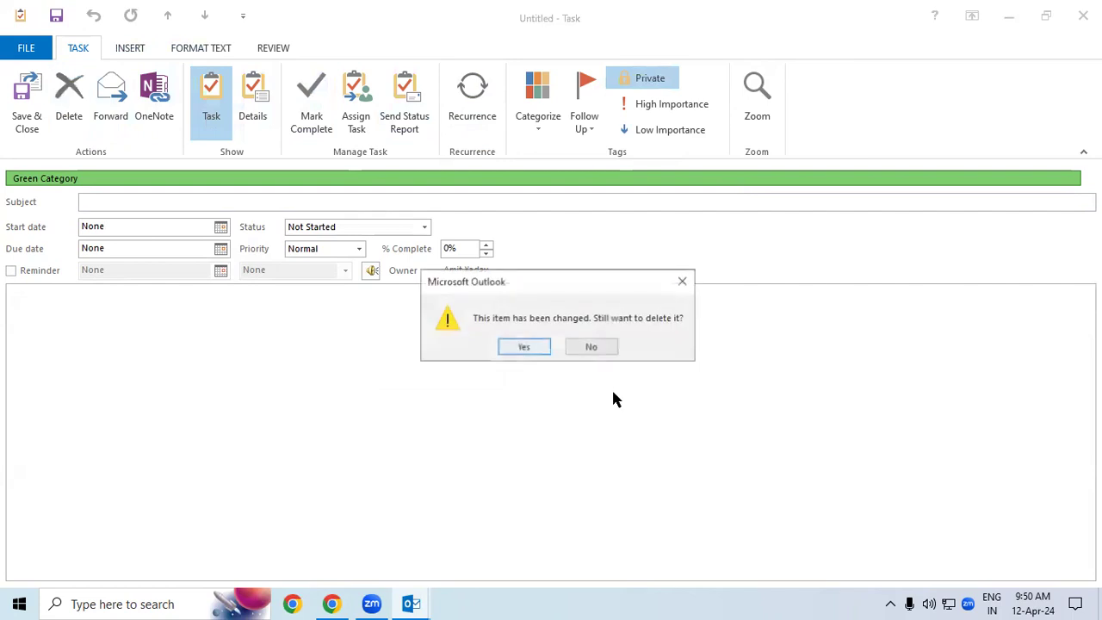
{"action": "left_click", "coordinate": [606, 347]}
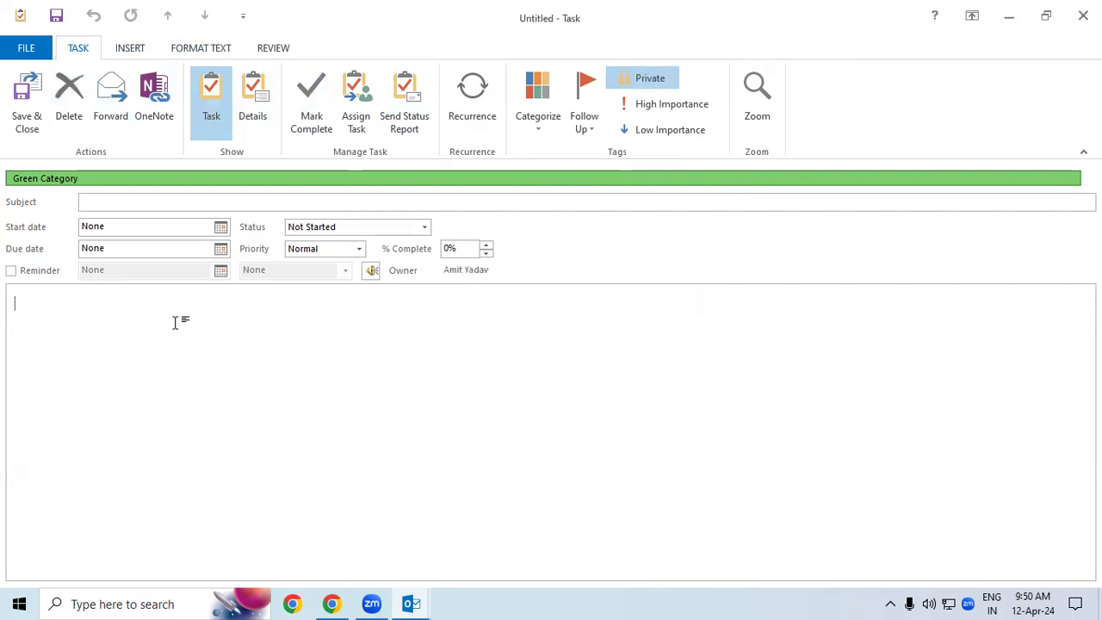
{"action": "left_click", "coordinate": [64, 114]}
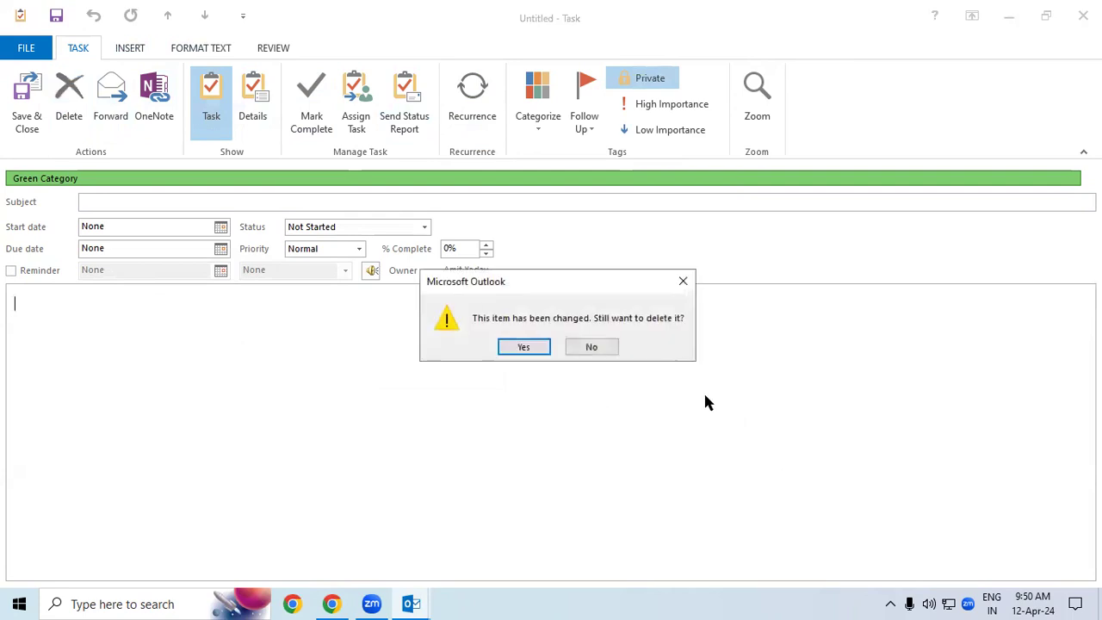
{"action": "left_click", "coordinate": [523, 347]}
Step: Close the Outlook window entirely, leaving Zoom's Post Attendee page visible
{"action": "left_click", "coordinate": [69, 125]}
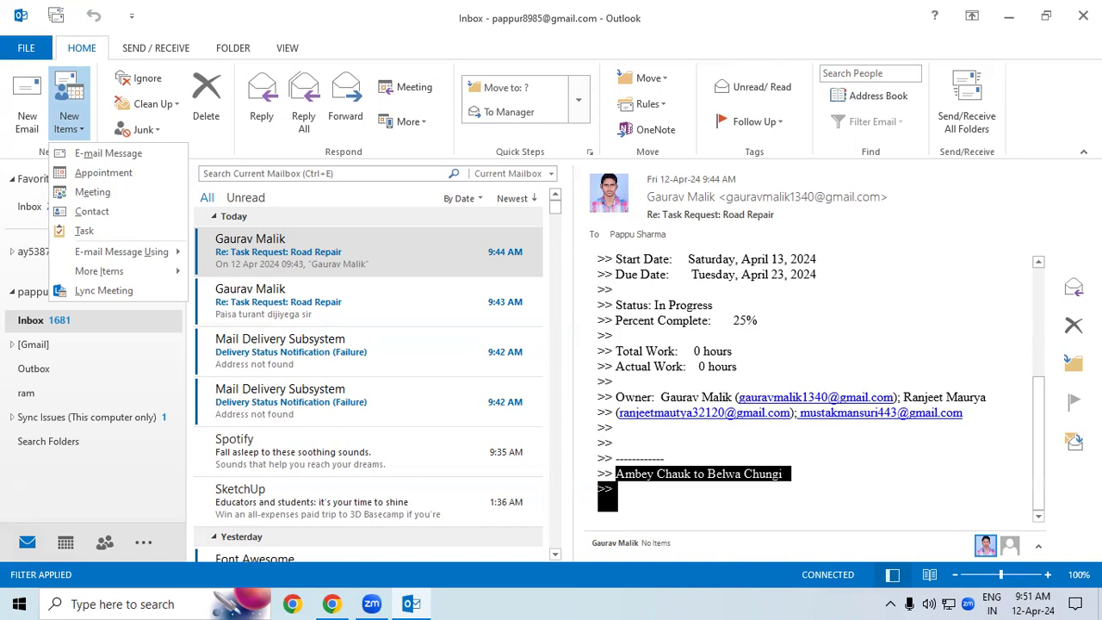
{"action": "left_click", "coordinate": [1084, 16]}
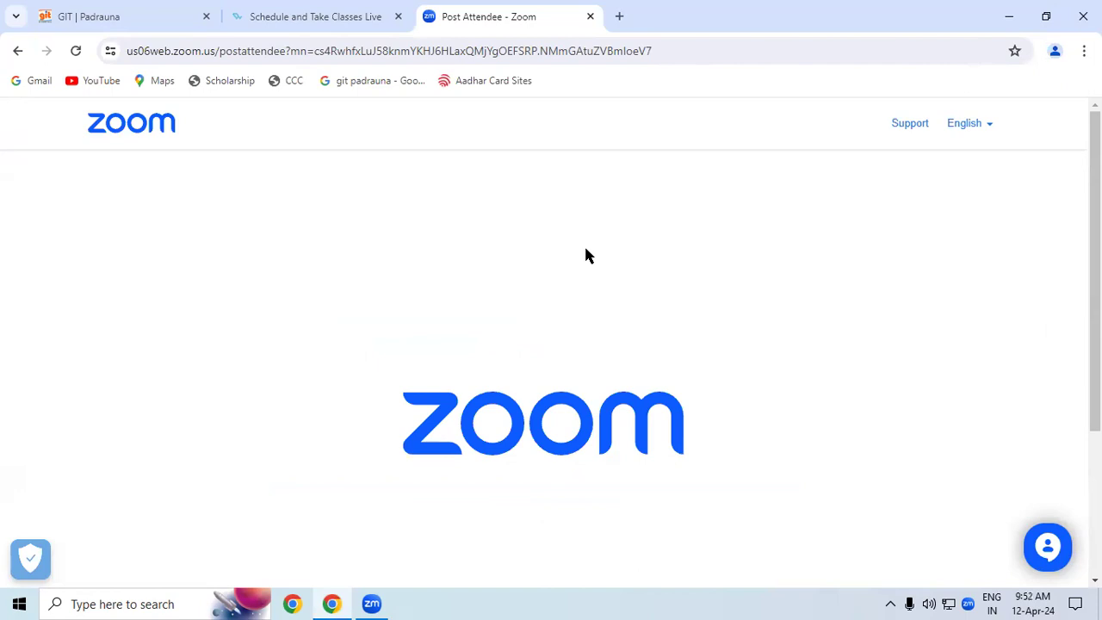
Step: Relaunch Outlook with Win+R and bring its Inbox window to the front
{"action": "key", "text": "super+r"}
{"action": "left_click", "coordinate": [135, 556]}
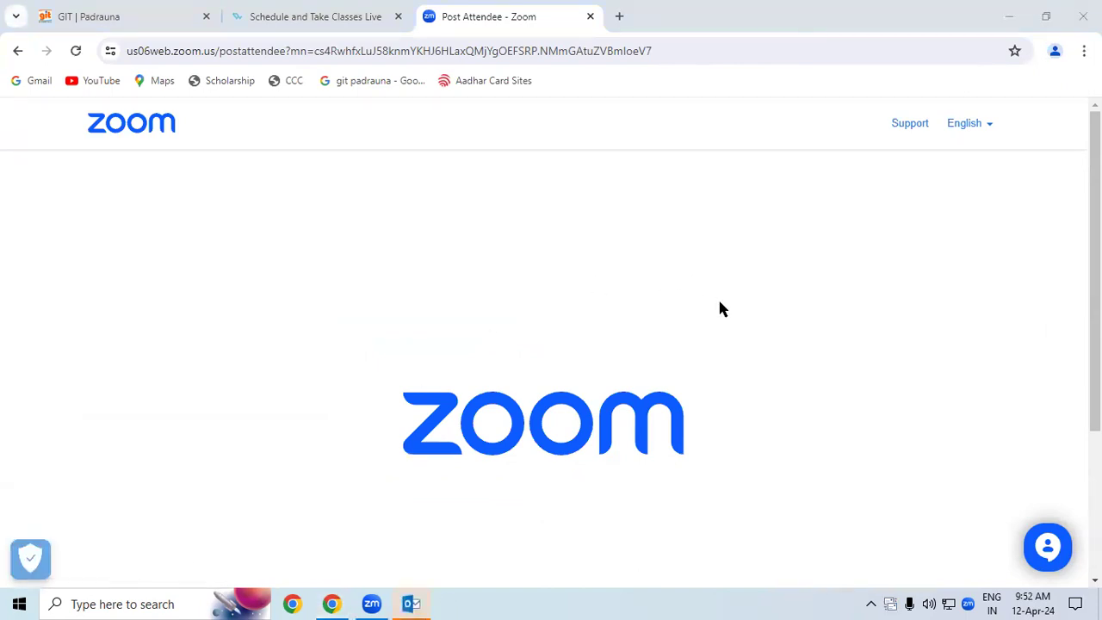
{"action": "mouse_move", "coordinate": [411, 603]}
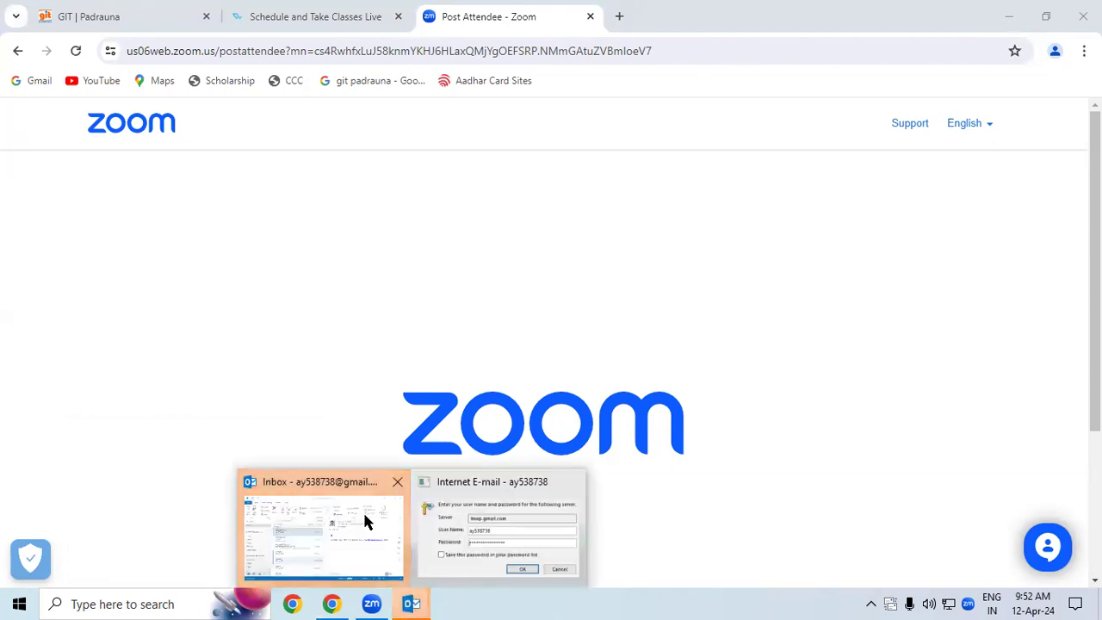
{"action": "left_click", "coordinate": [362, 512]}
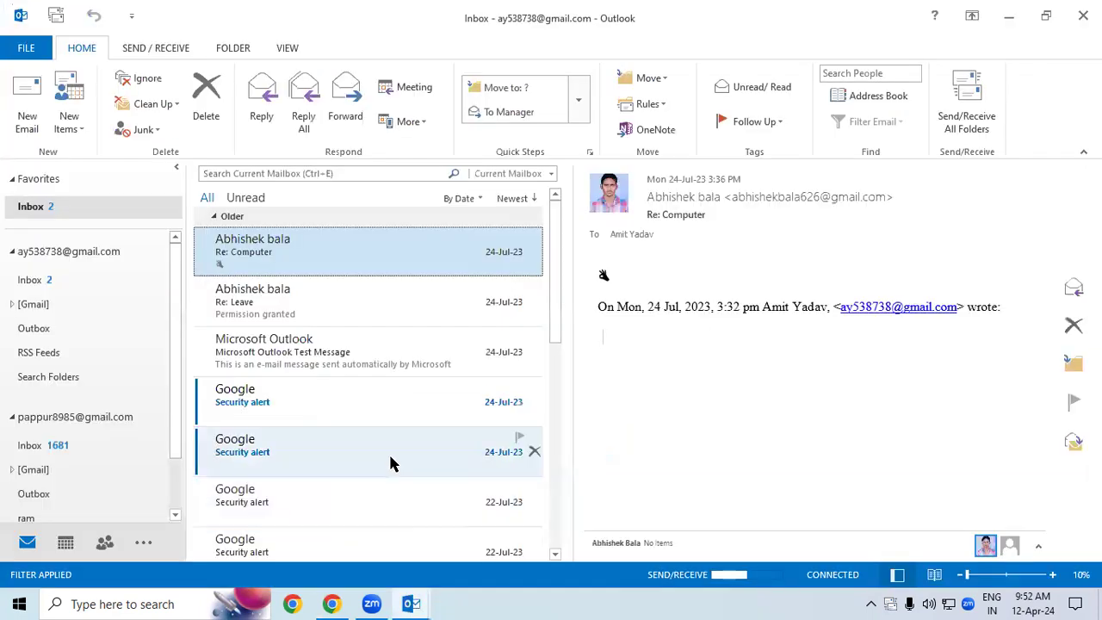
Step: Remove the second Gmail account in Account Settings, keeping only the default IMAP/SMTP account
{"action": "left_click", "coordinate": [26, 48]}
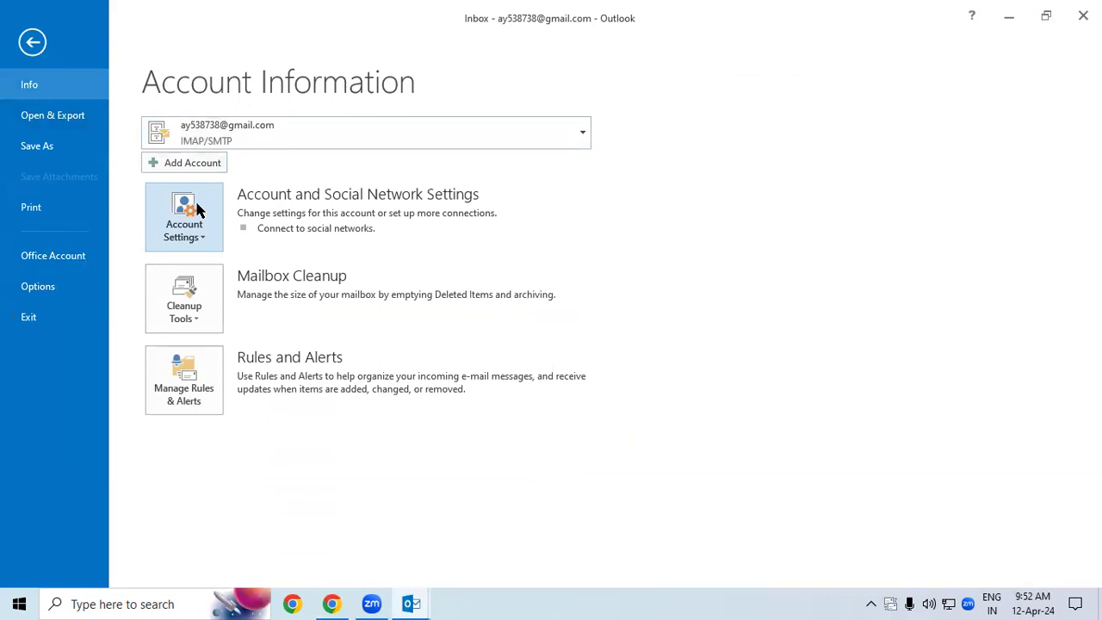
{"action": "left_click", "coordinate": [197, 239]}
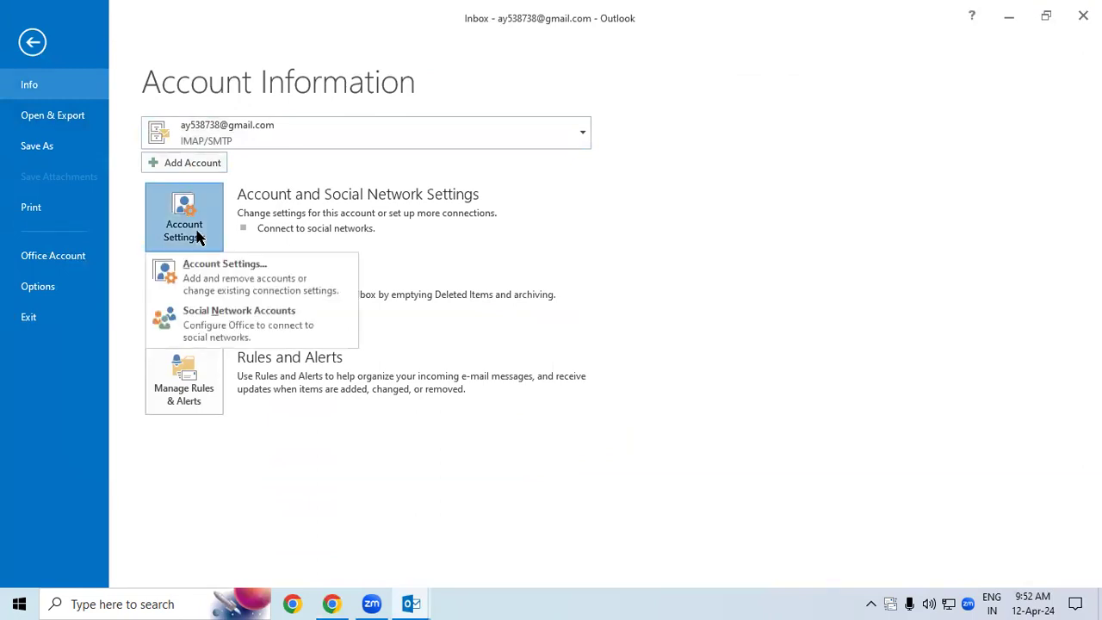
{"action": "left_click", "coordinate": [235, 290]}
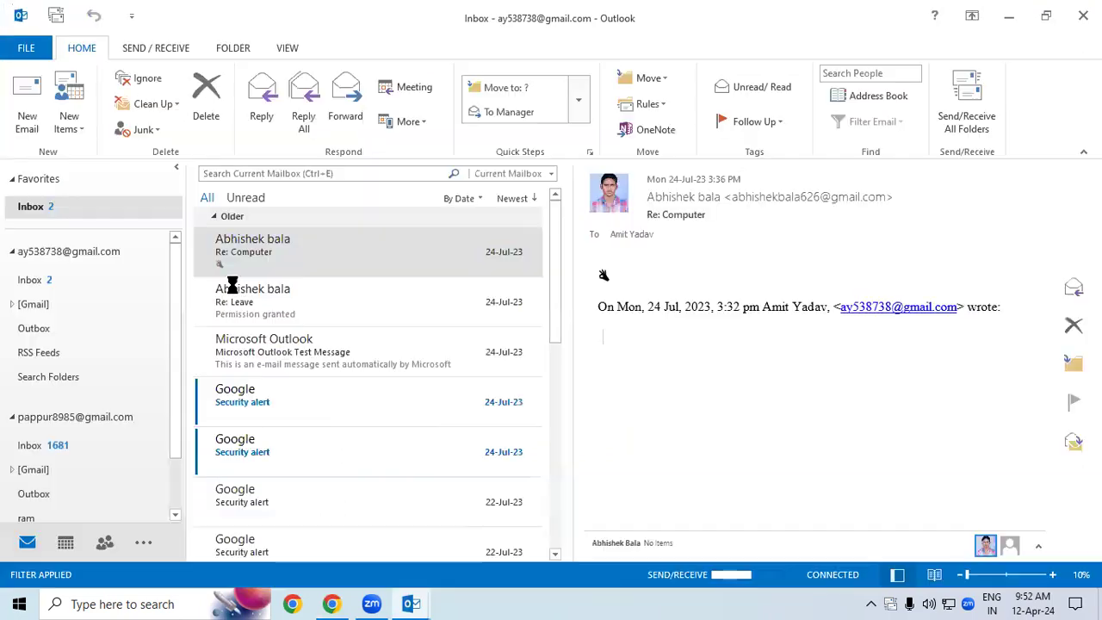
{"action": "left_click", "coordinate": [373, 266]}
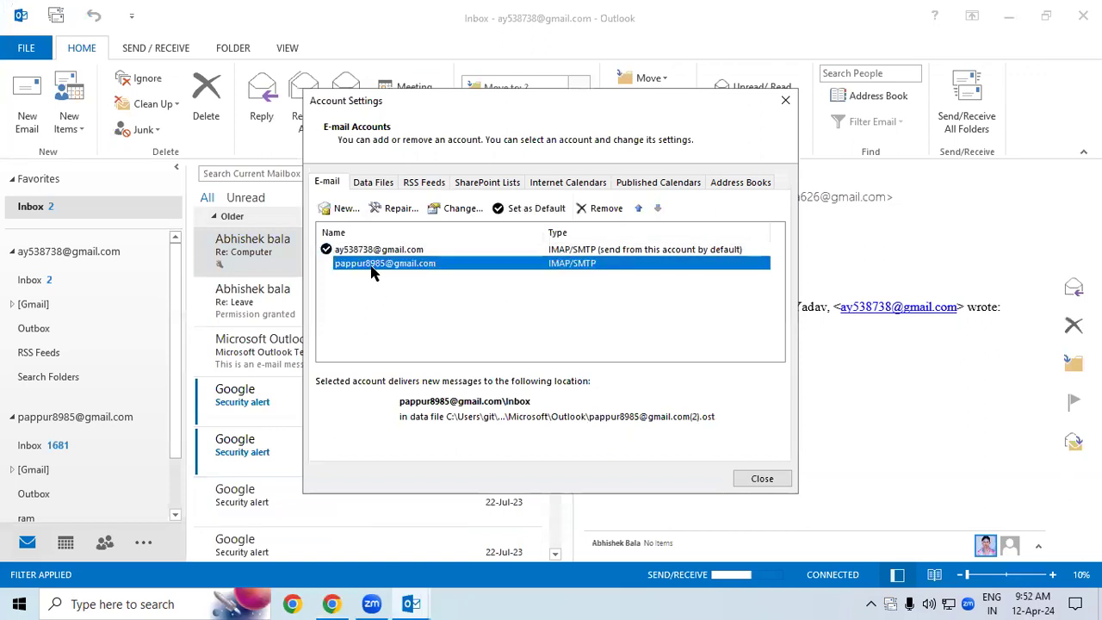
{"action": "left_click", "coordinate": [373, 250]}
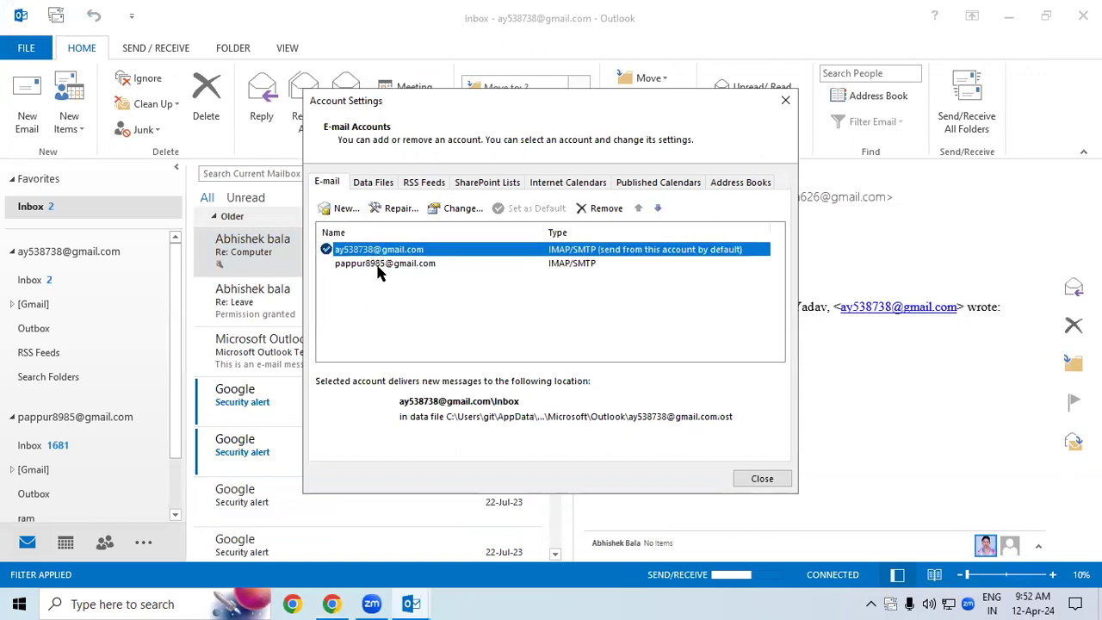
{"action": "left_click", "coordinate": [372, 266]}
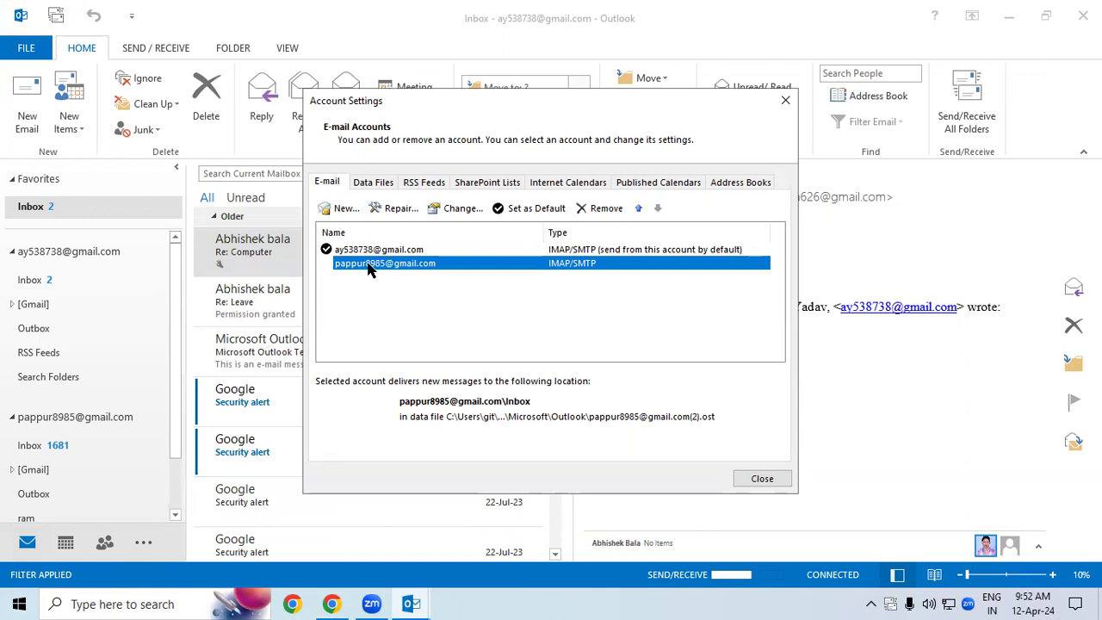
{"action": "left_click", "coordinate": [606, 209]}
{"action": "left_click", "coordinate": [567, 367]}
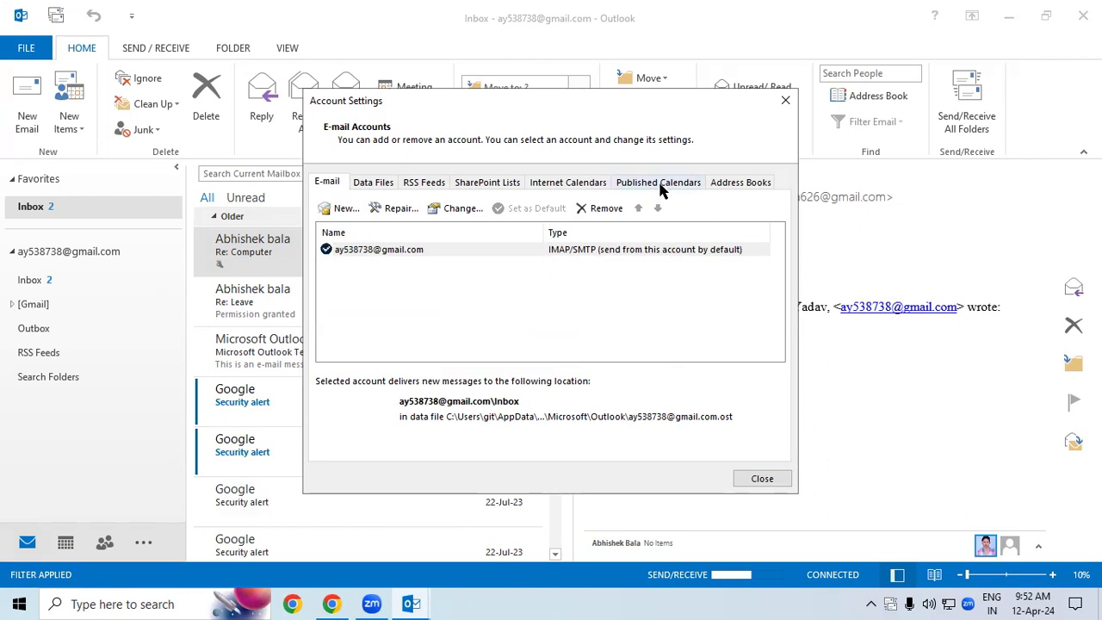
{"action": "left_click", "coordinate": [603, 212]}
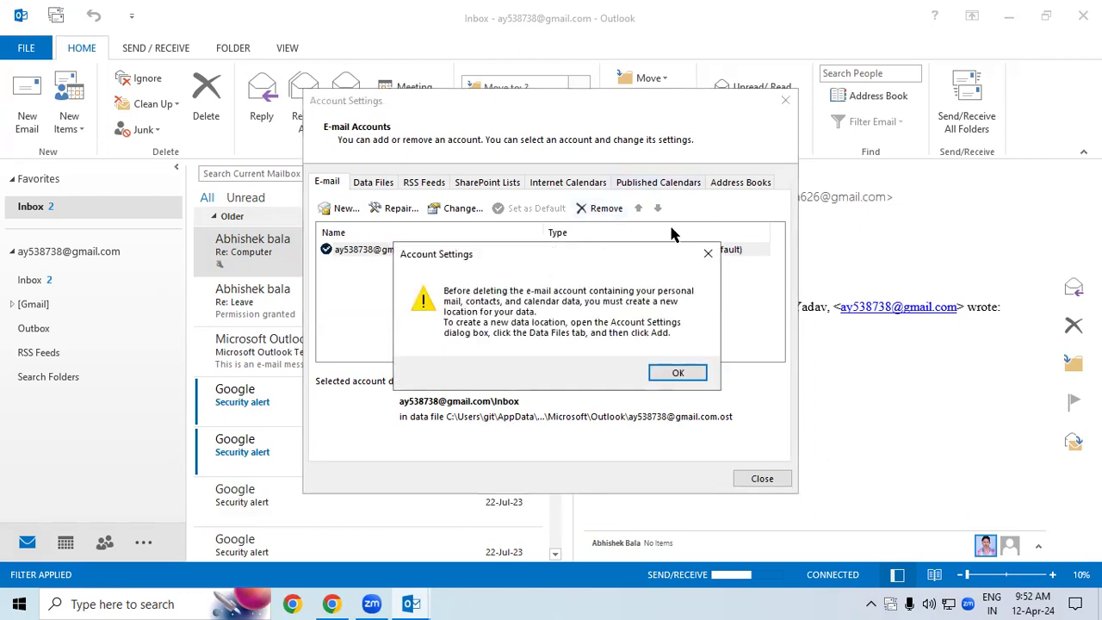
{"action": "left_click", "coordinate": [708, 253]}
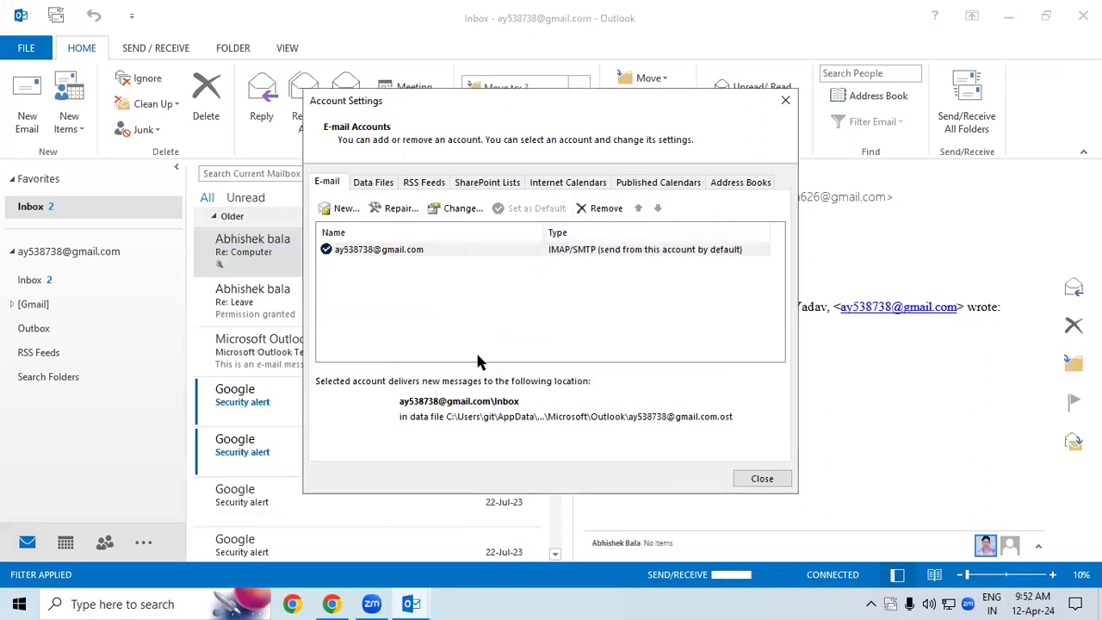
{"action": "left_click", "coordinate": [360, 249]}
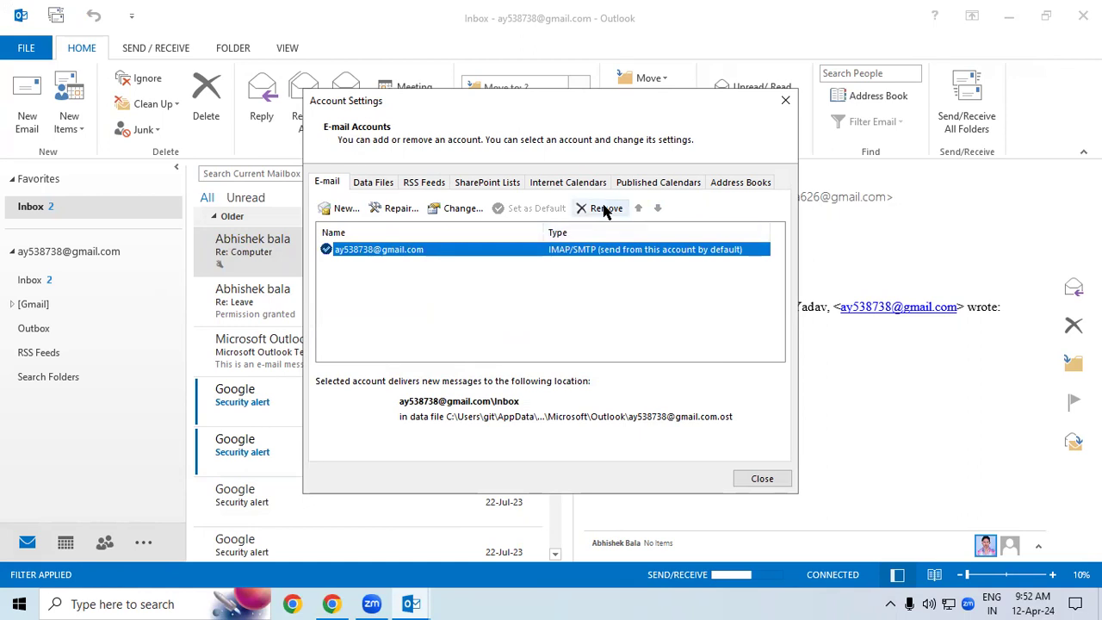
{"action": "left_click", "coordinate": [345, 286]}
{"action": "left_click", "coordinate": [363, 244]}
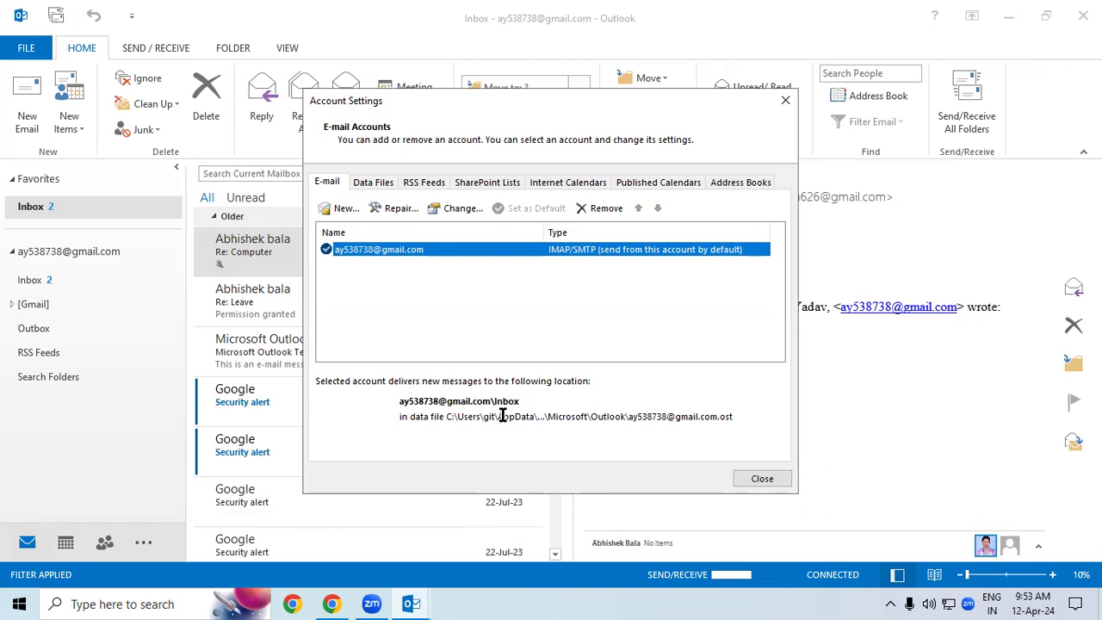
{"action": "left_click_drag", "start_coordinate": [503, 416], "coordinate": [534, 416]}
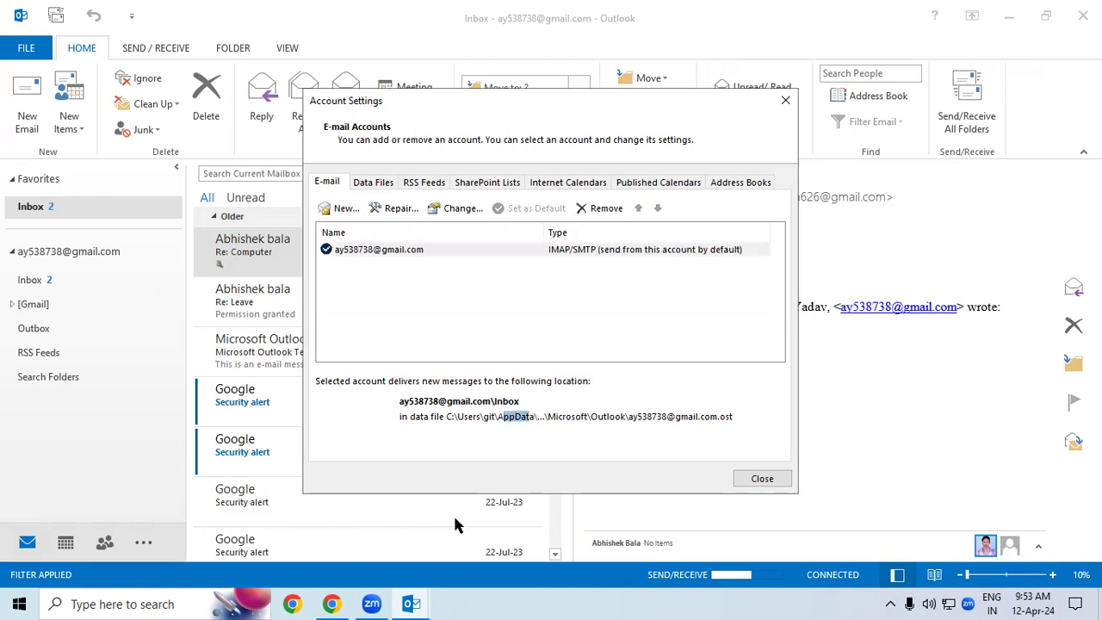
Step: Browse in File Explorer to C:\Users\git\AppData
{"action": "key", "text": "super+e"}
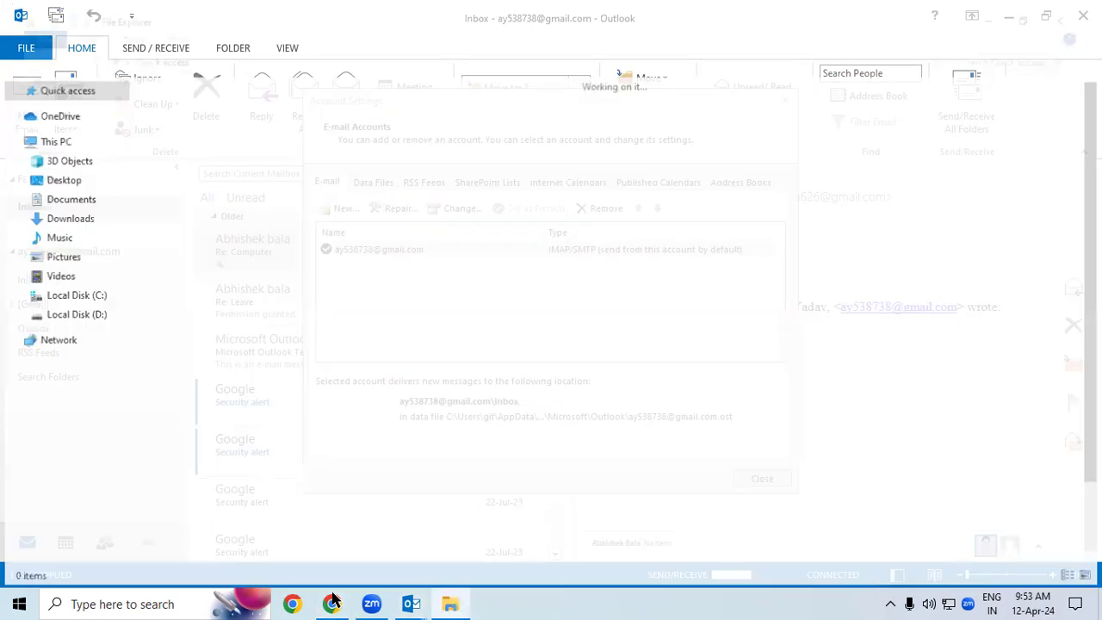
{"action": "left_click", "coordinate": [55, 139]}
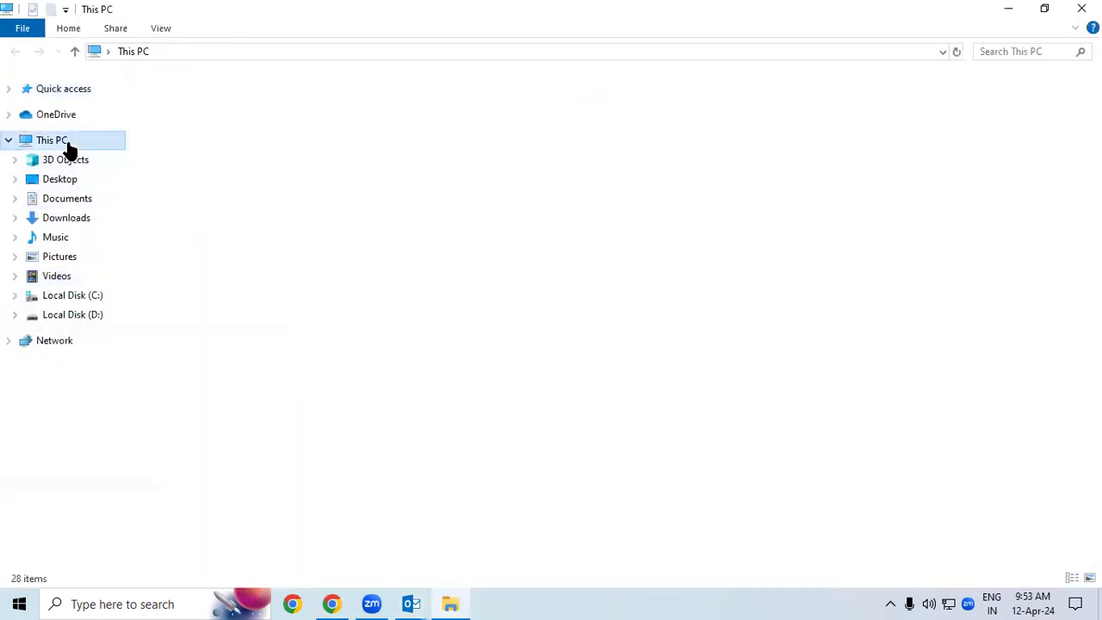
{"action": "double_click", "coordinate": [240, 238]}
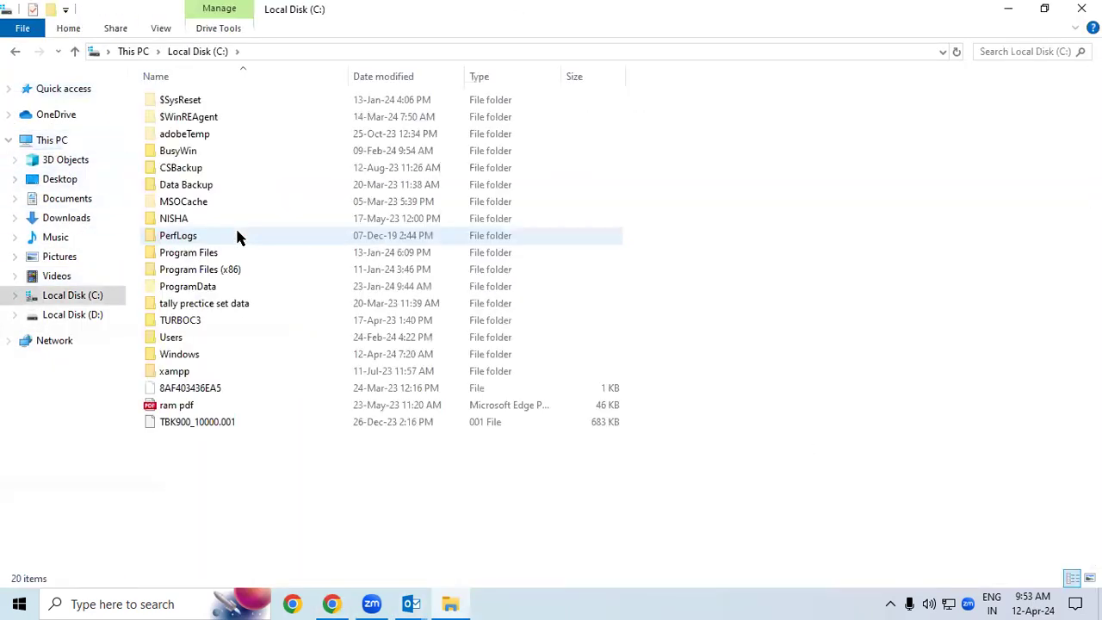
{"action": "double_click", "coordinate": [180, 340]}
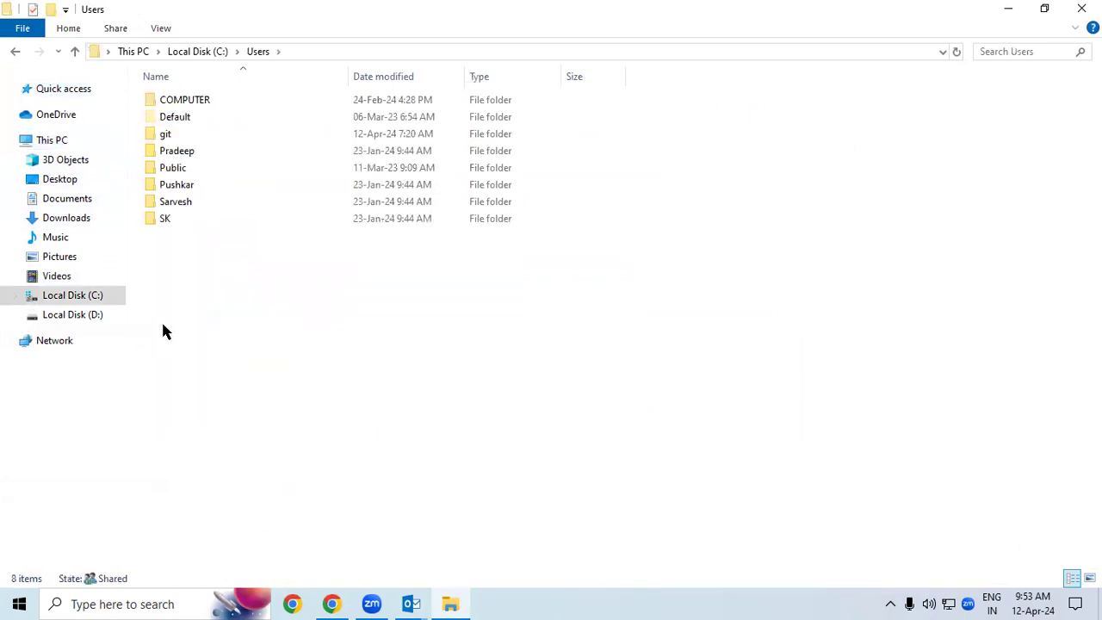
{"action": "double_click", "coordinate": [168, 135]}
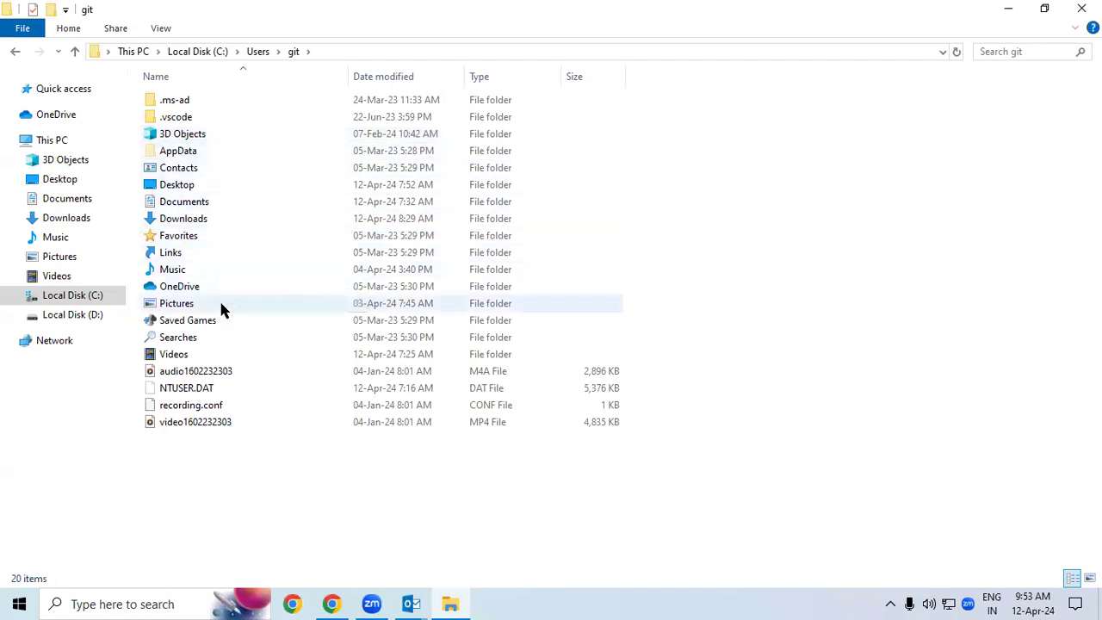
{"action": "double_click", "coordinate": [191, 151]}
Step: Go into Roaming\Microsoft\Outlook and select Outlook.srs and the Outlook file for permanent deletion
{"action": "left_click", "coordinate": [411, 603]}
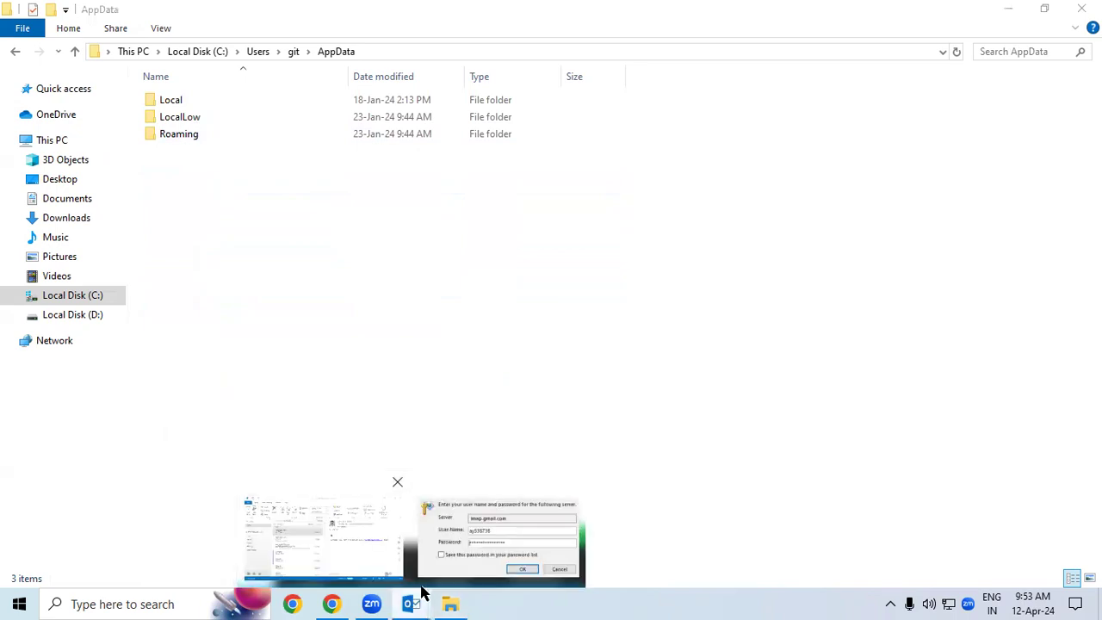
{"action": "left_click", "coordinate": [362, 530]}
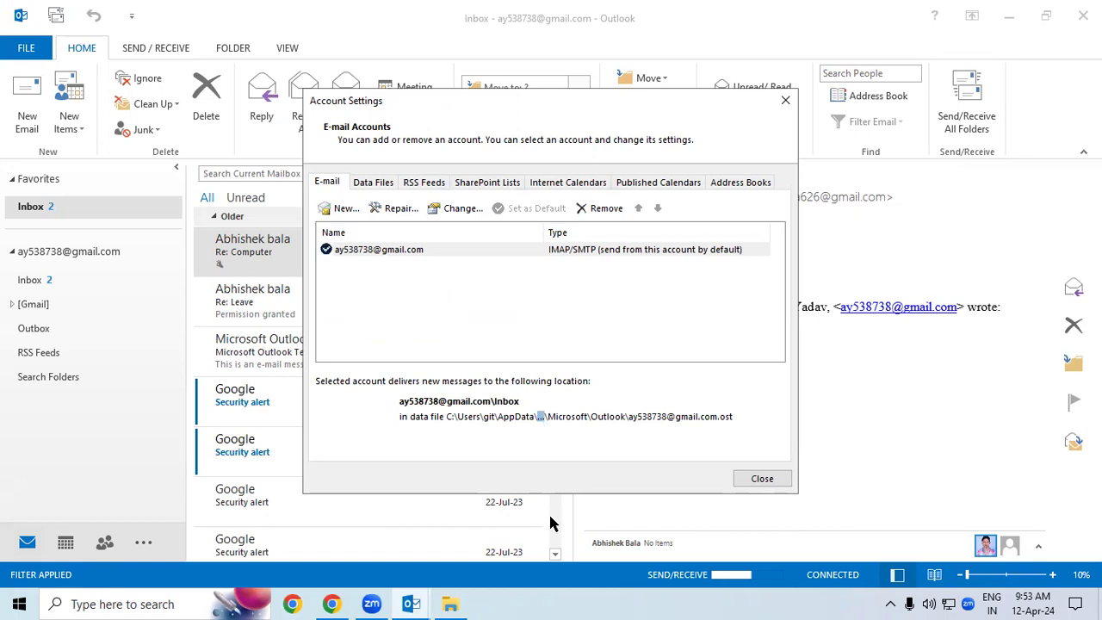
{"action": "left_click", "coordinate": [449, 604]}
{"action": "double_click", "coordinate": [214, 132]}
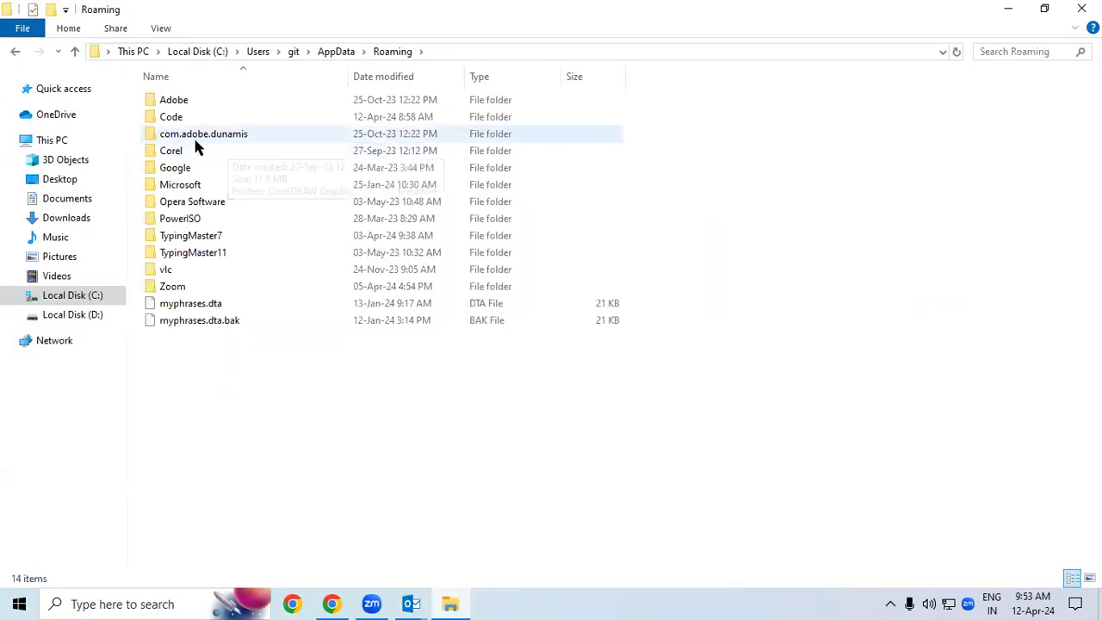
{"action": "double_click", "coordinate": [207, 186]}
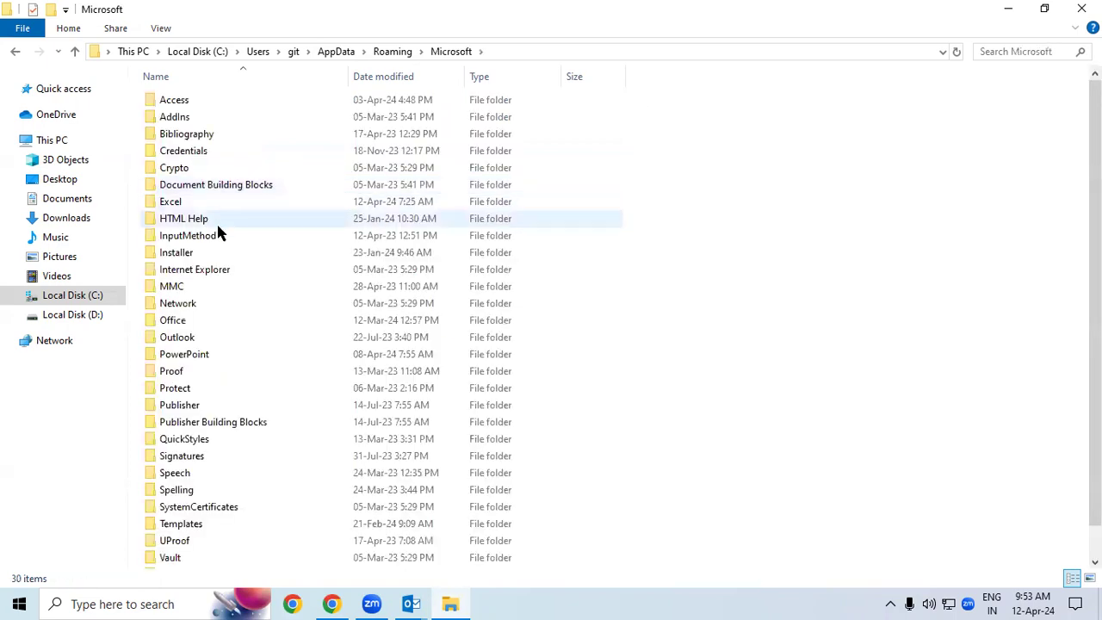
{"action": "double_click", "coordinate": [191, 338]}
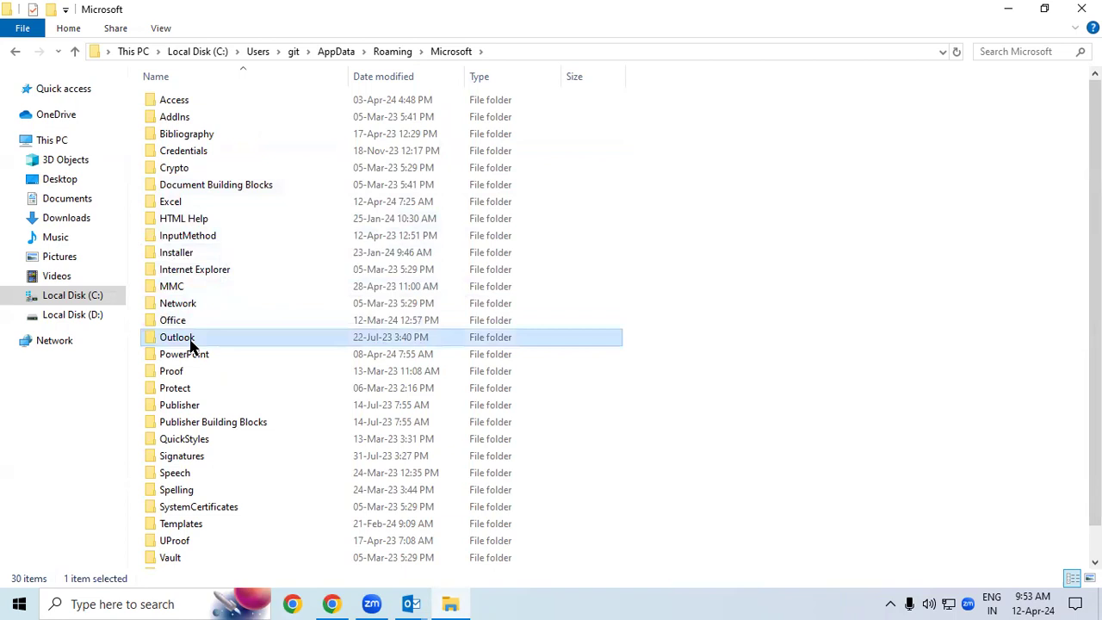
{"action": "left_click_drag", "start_coordinate": [187, 148], "coordinate": [301, 97]}
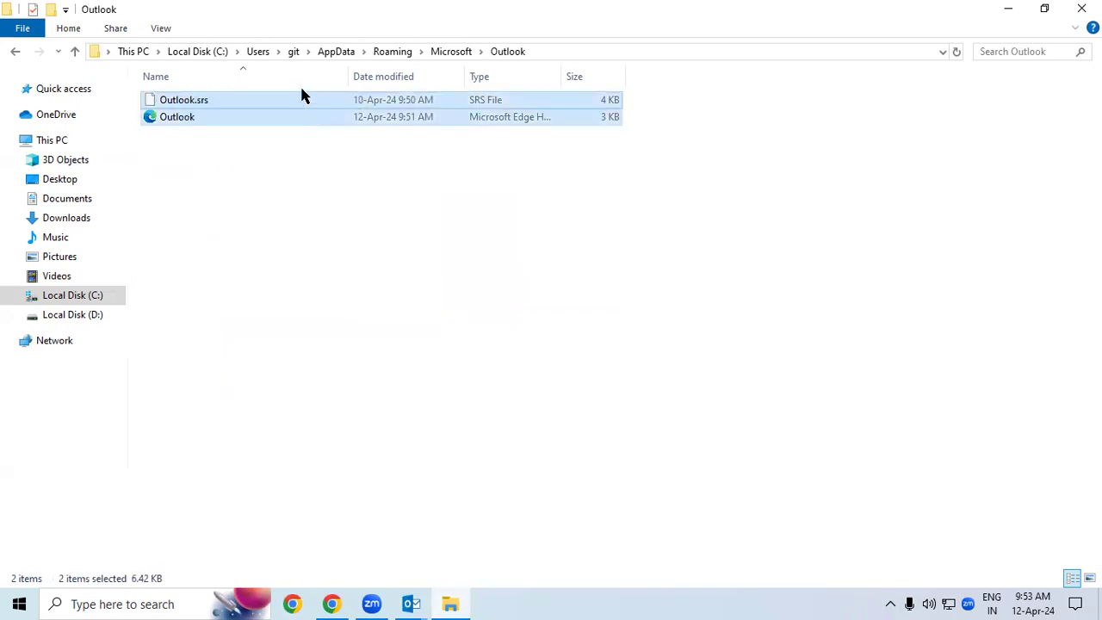
{"action": "key", "text": "shift+Delete"}
Step: Confirm the permanent deletion, skipping the in-use Outlook.srs for all locked items
{"action": "left_click", "coordinate": [613, 315]}
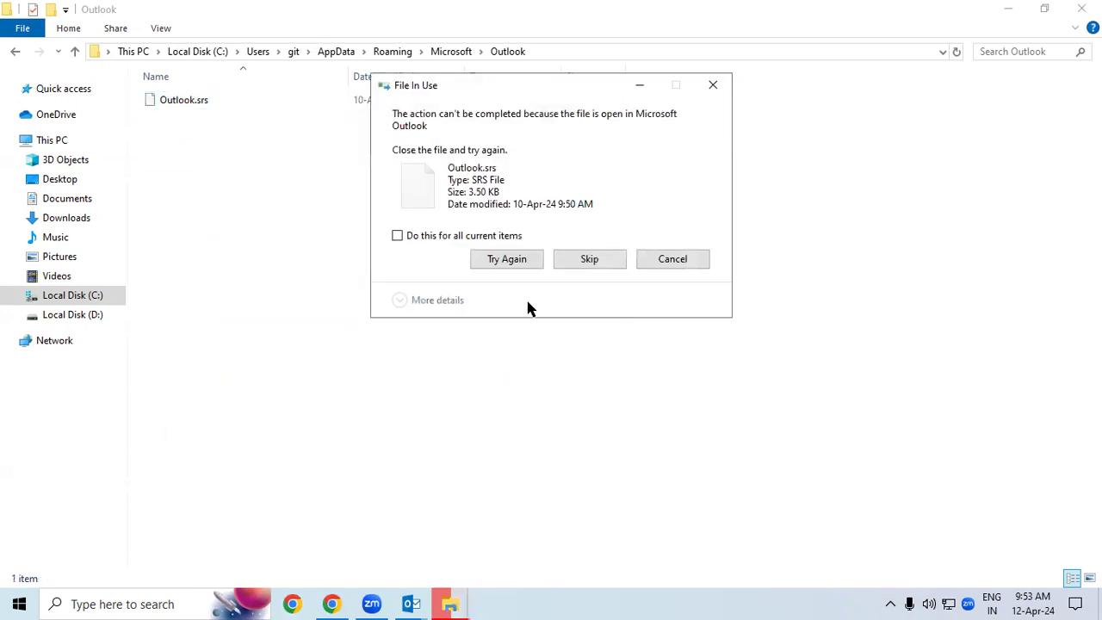
{"action": "left_click", "coordinate": [470, 238]}
{"action": "left_click", "coordinate": [577, 257]}
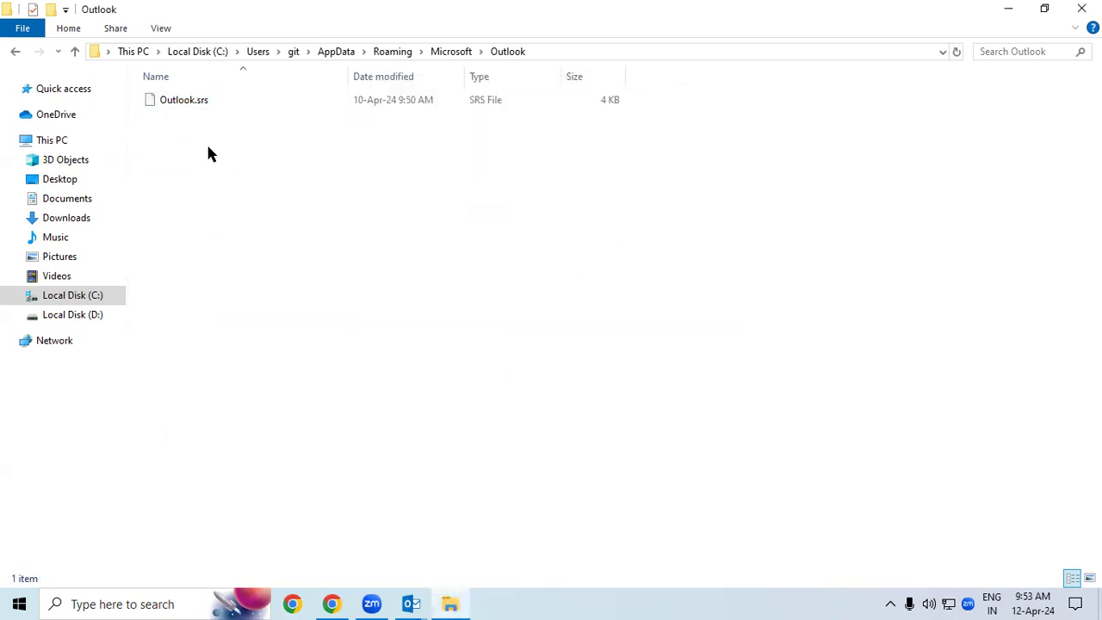
Step: Cancel Outlook's Internet E-mail password prompt without signing in
{"action": "mouse_move", "coordinate": [411, 604]}
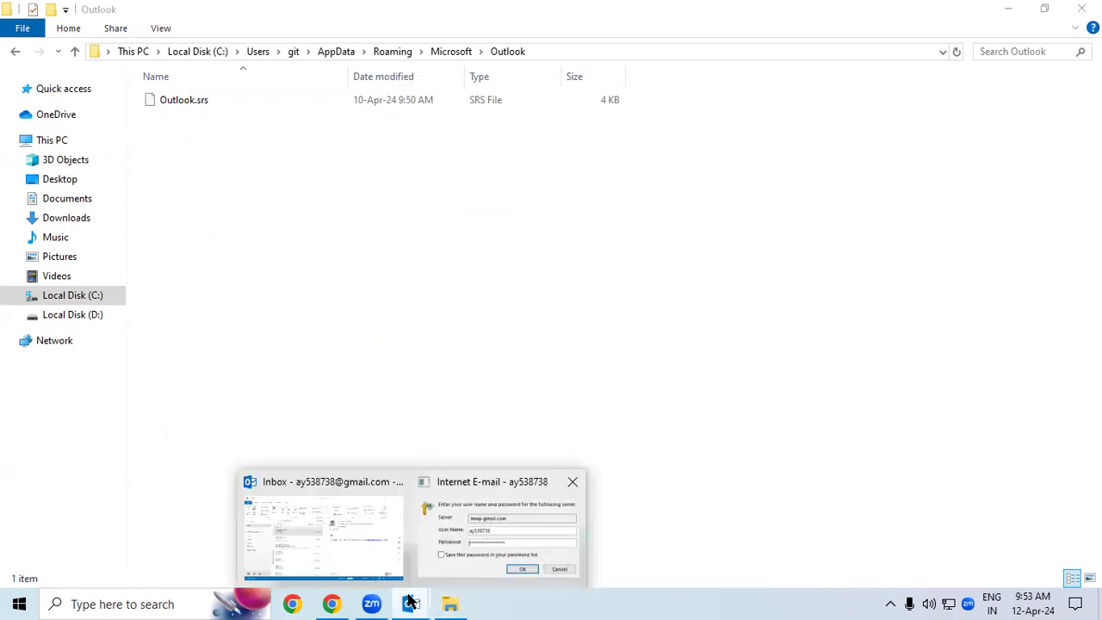
{"action": "left_click", "coordinate": [448, 542]}
{"action": "left_click", "coordinate": [685, 218]}
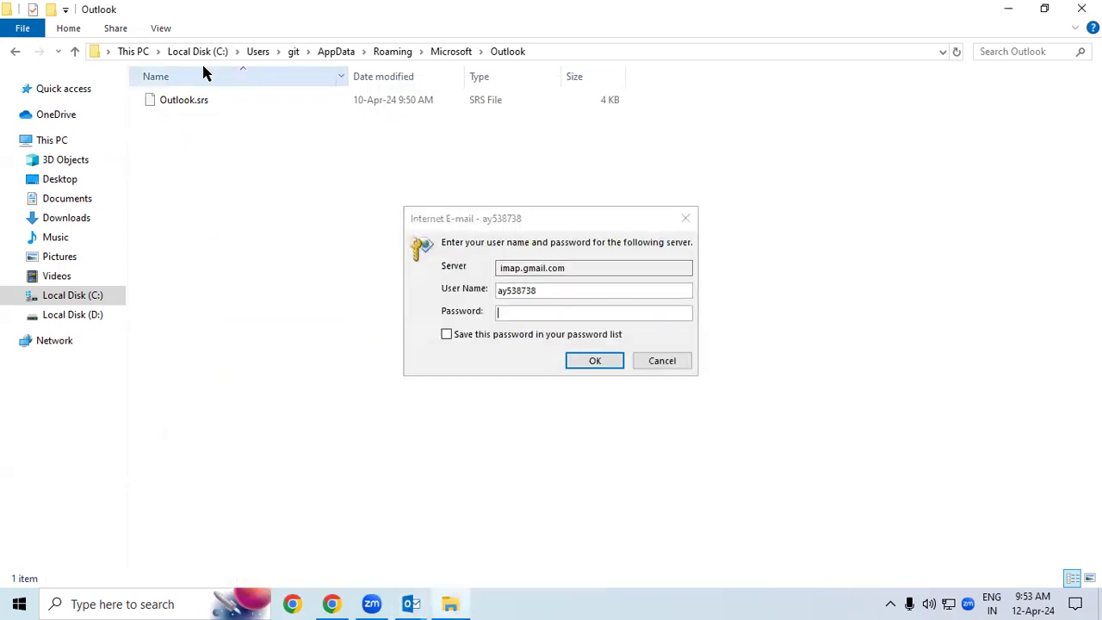
{"action": "left_click", "coordinate": [663, 361]}
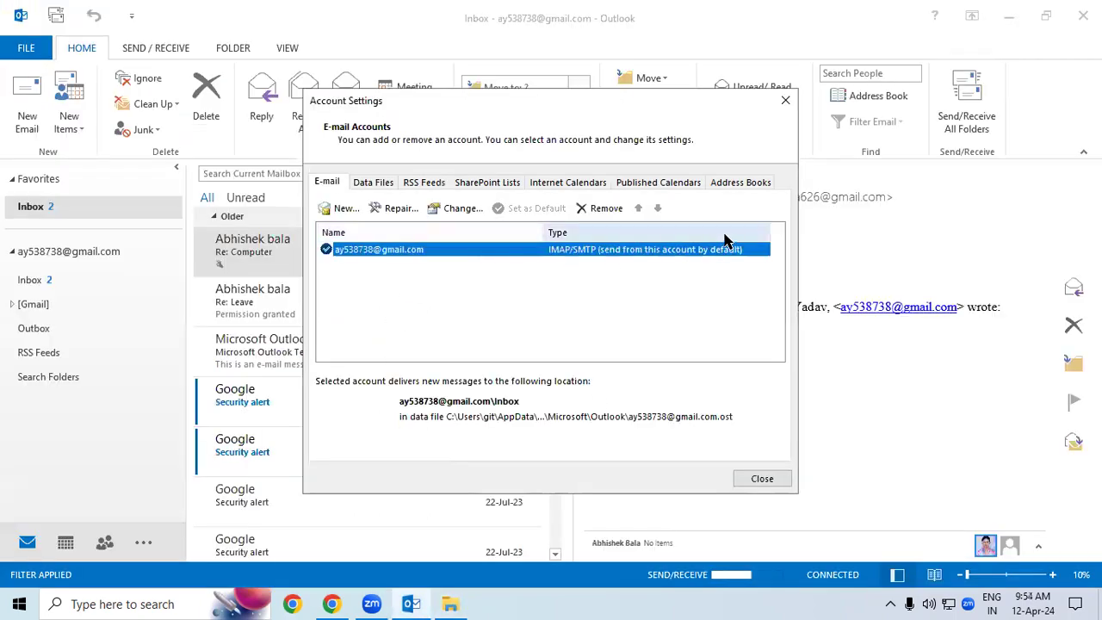
Step: Close Account Settings and the send/receive error report (0x800CCC0E)
{"action": "left_click", "coordinate": [786, 100]}
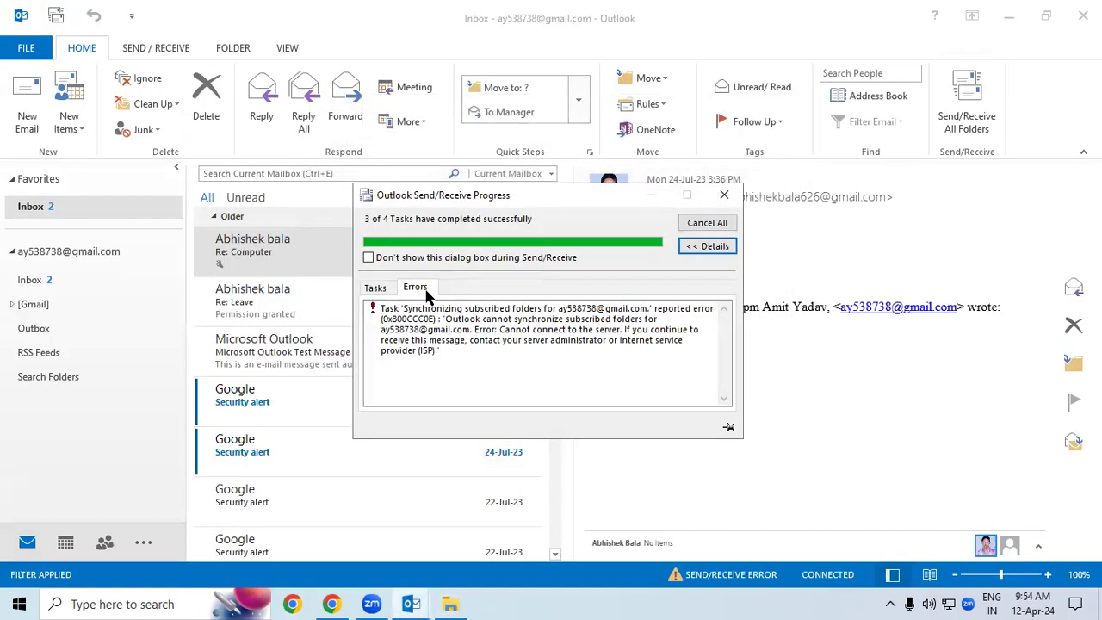
{"action": "left_click", "coordinate": [385, 312]}
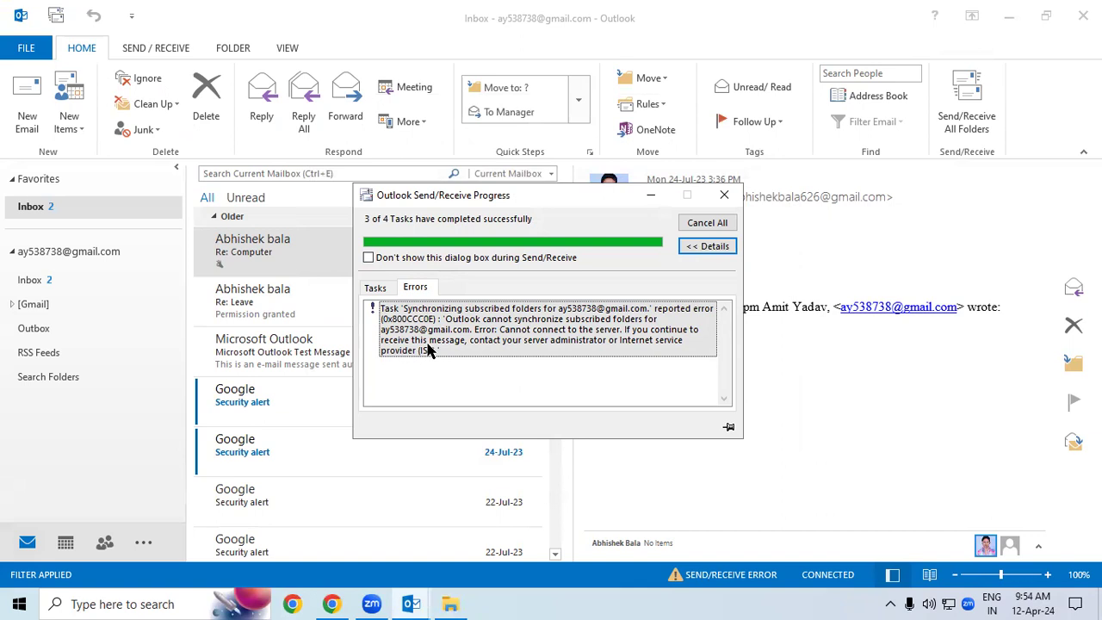
{"action": "left_click", "coordinate": [725, 194]}
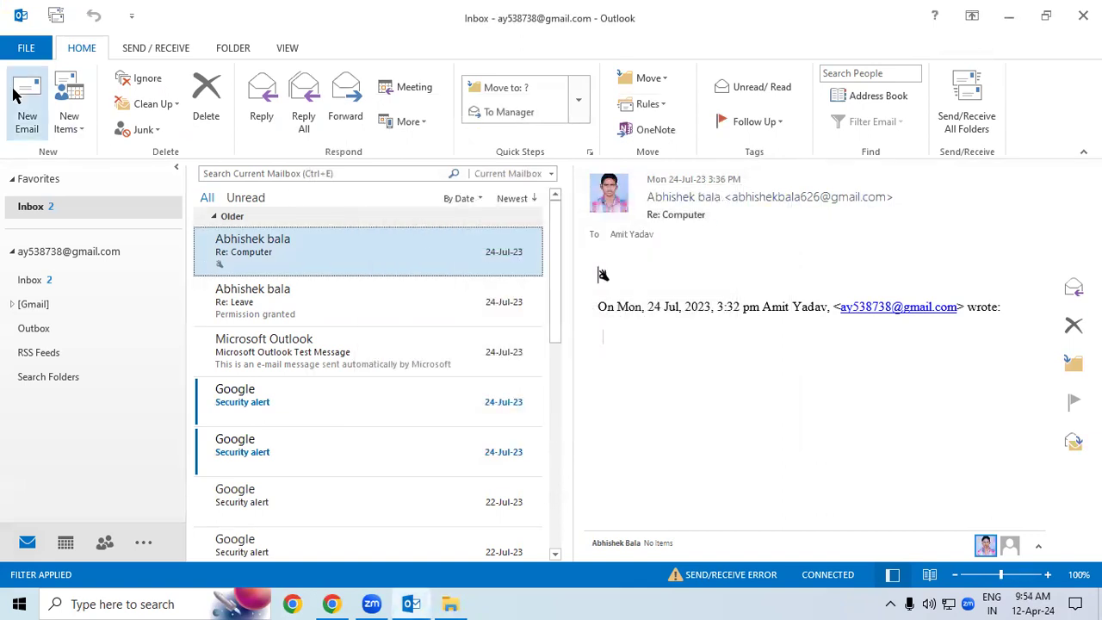
Step: Reopen Account Settings and select the single IMAP/SMTP account
{"action": "left_click", "coordinate": [26, 48]}
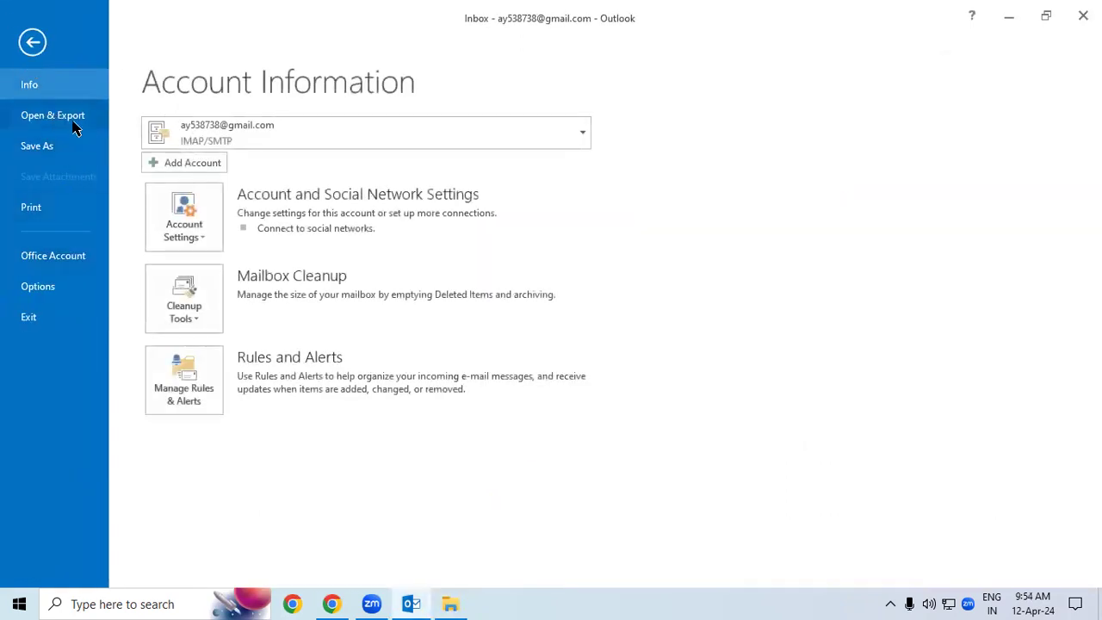
{"action": "left_click", "coordinate": [184, 217]}
{"action": "left_click", "coordinate": [254, 265]}
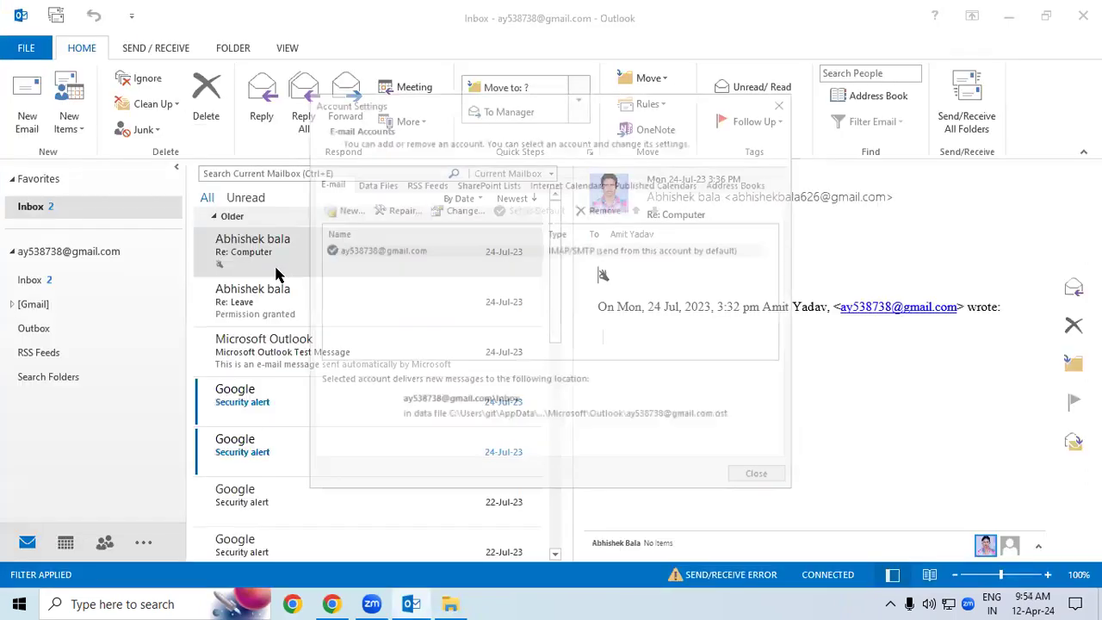
{"action": "left_click", "coordinate": [405, 250]}
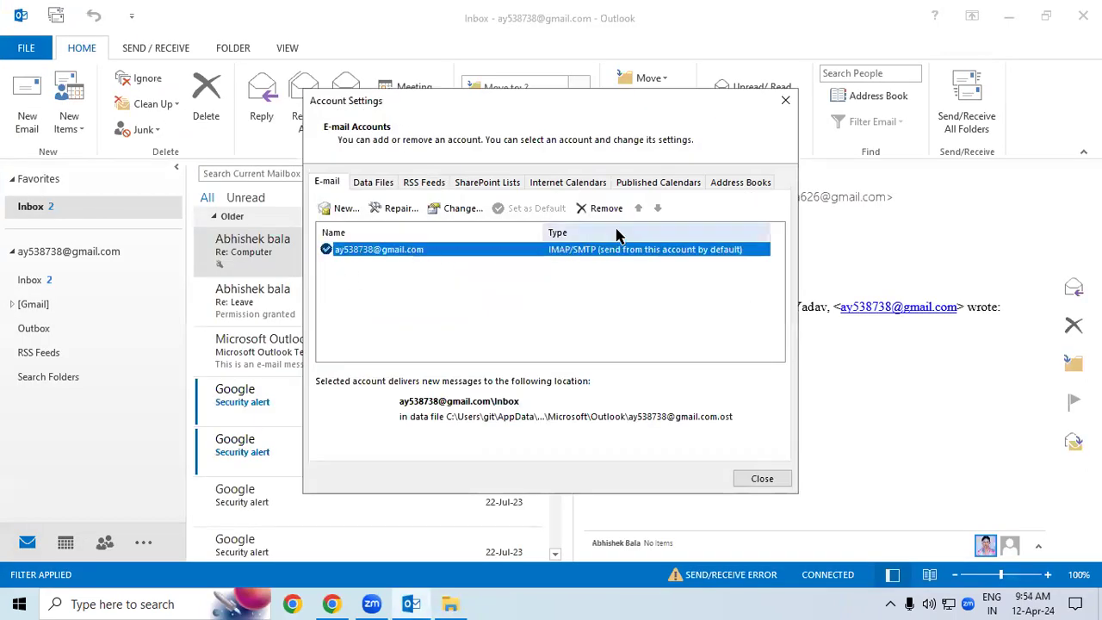
{"action": "left_click", "coordinate": [603, 207]}
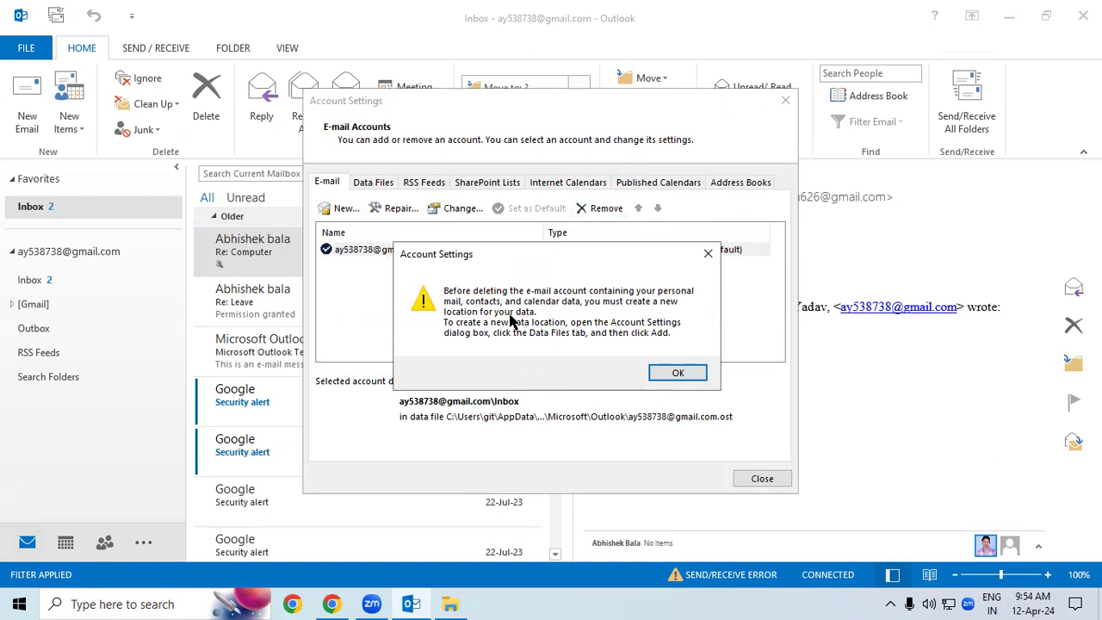
{"action": "left_click", "coordinate": [708, 253]}
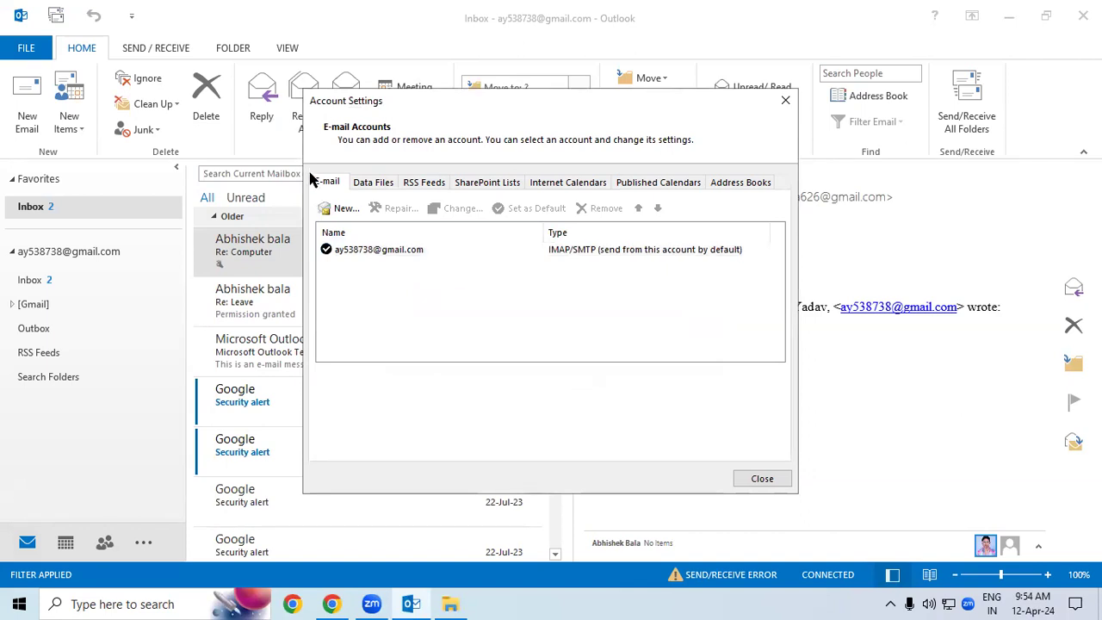
{"action": "left_click", "coordinate": [344, 251]}
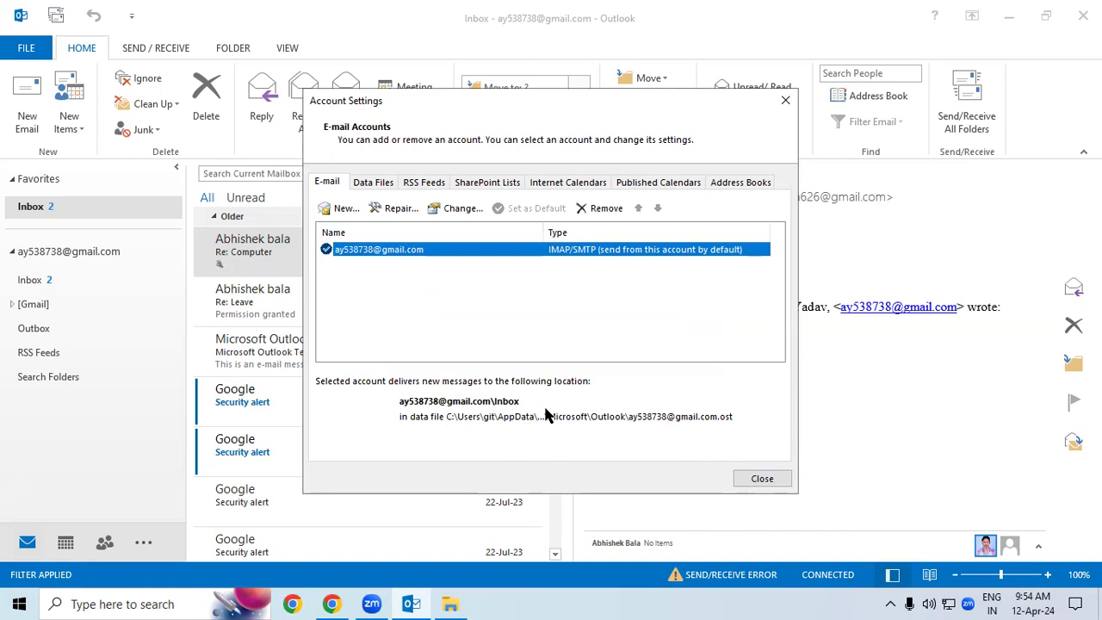
{"action": "left_click", "coordinate": [625, 419]}
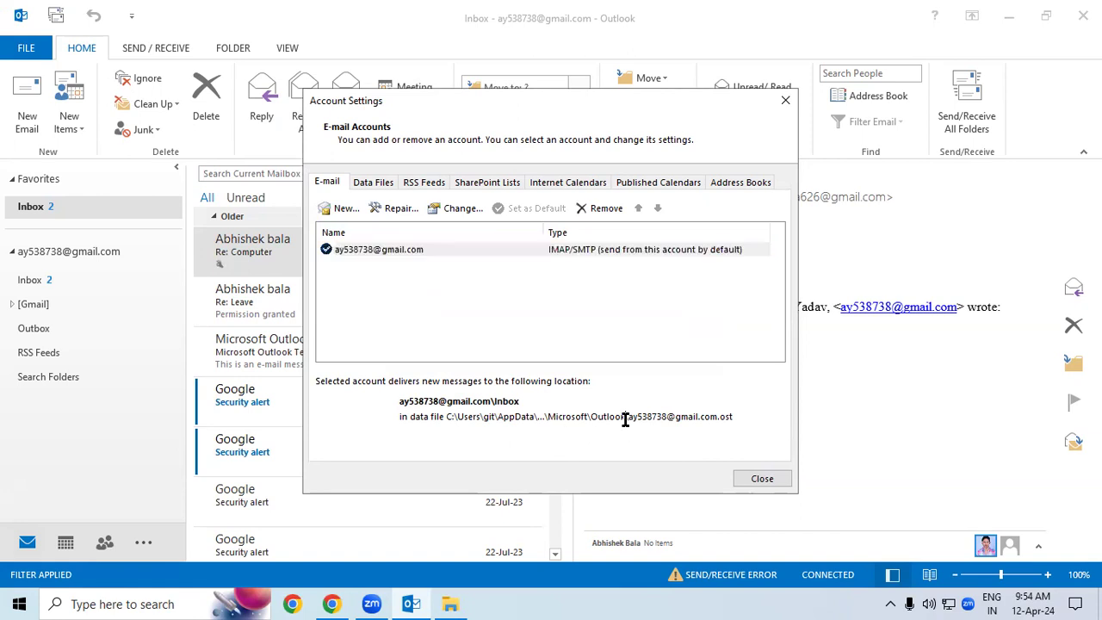
{"action": "left_click_drag", "start_coordinate": [637, 417], "coordinate": [750, 417]}
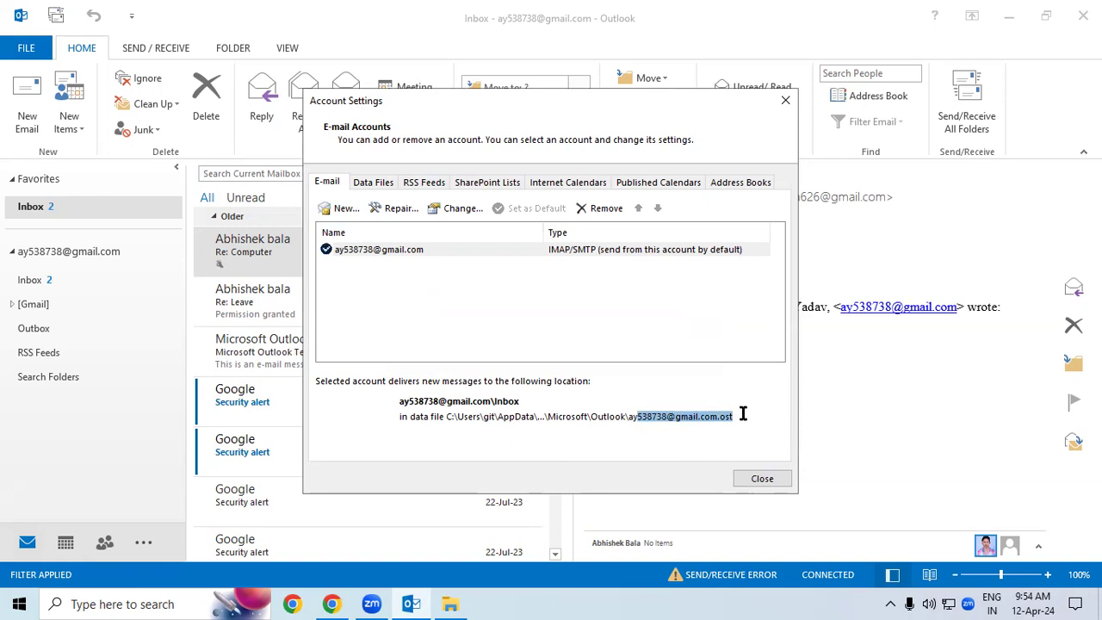
{"action": "left_click", "coordinate": [360, 255]}
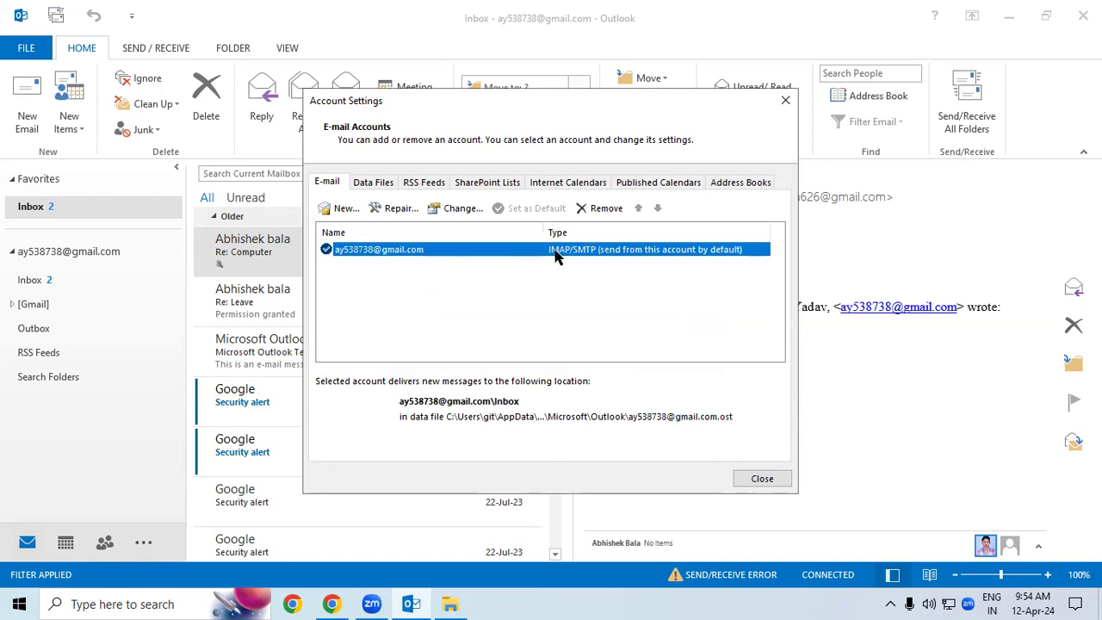
Step: Start repairing the mail account, cancel the repair mid-search, and close Account Settings
{"action": "left_click", "coordinate": [404, 210]}
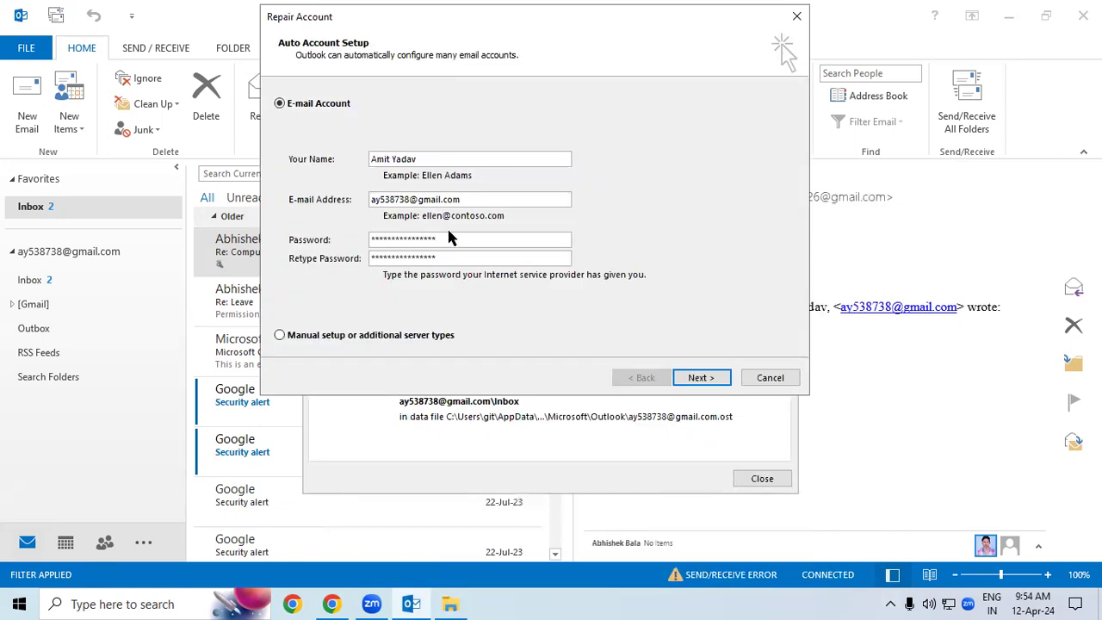
{"action": "left_click_drag", "start_coordinate": [451, 257], "coordinate": [362, 258]}
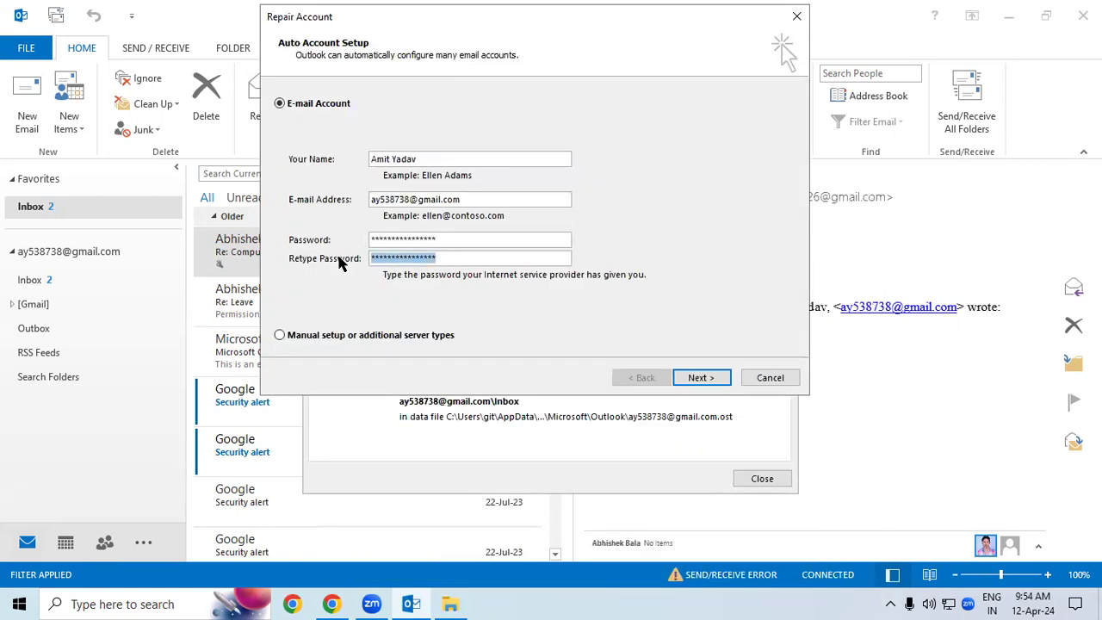
{"action": "left_click", "coordinate": [706, 382]}
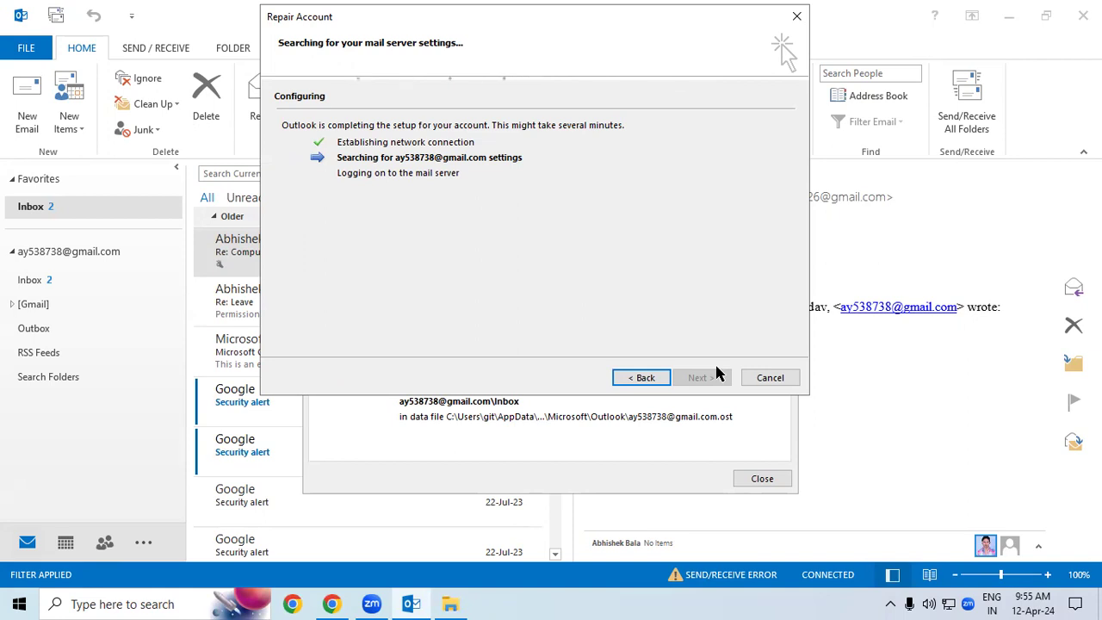
{"action": "left_click", "coordinate": [781, 381]}
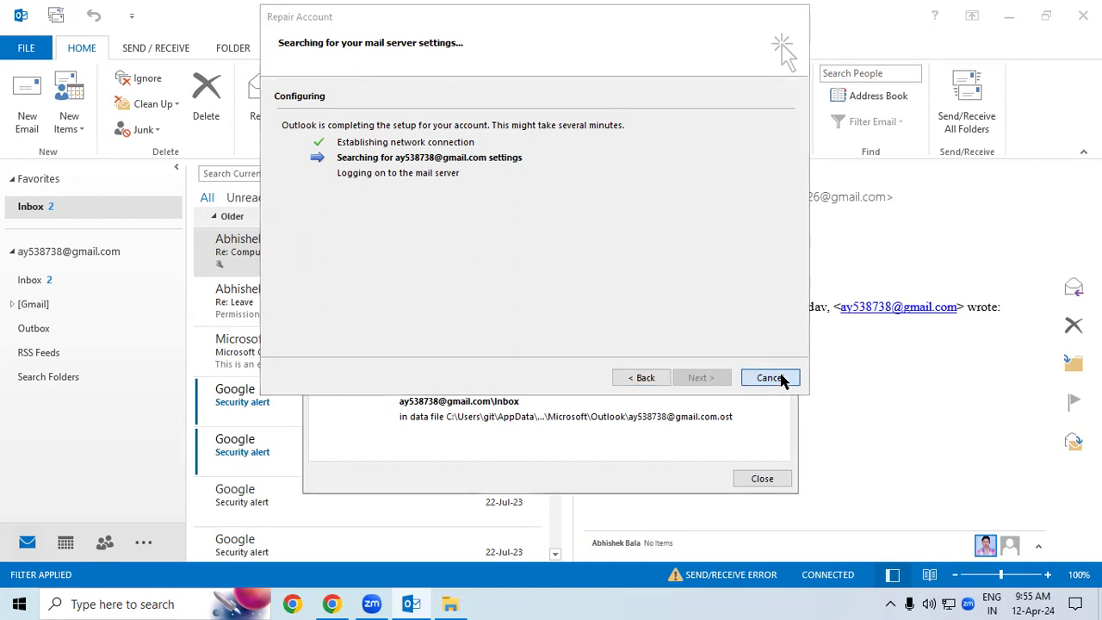
{"action": "left_click", "coordinate": [786, 100]}
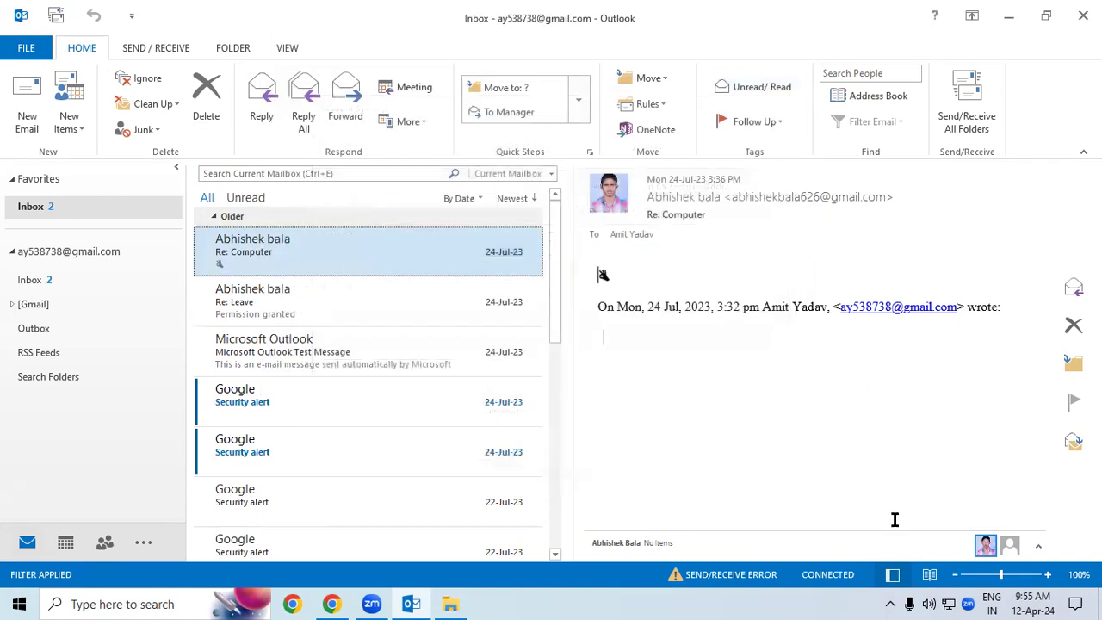